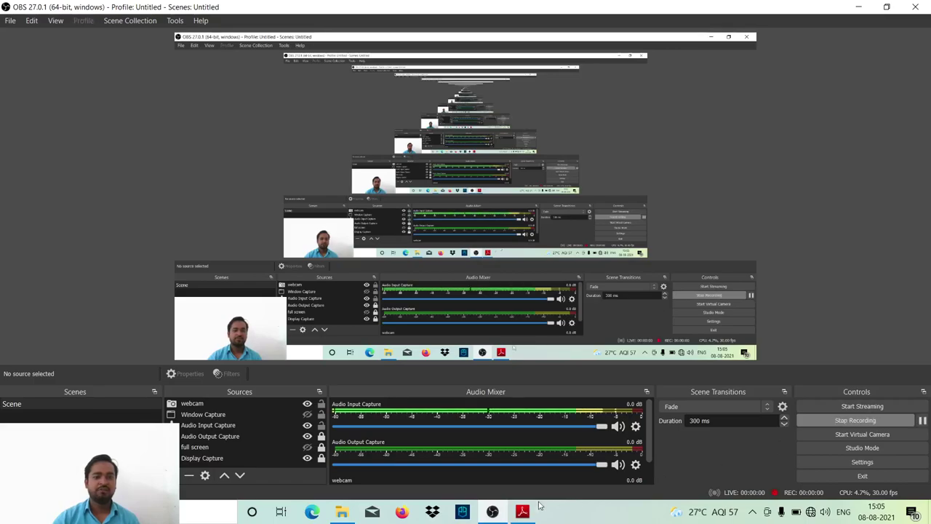
# - Bring the M.S_Excel.pdf practice questions to the front in Adobe Reader
pyautogui.click(523, 511)
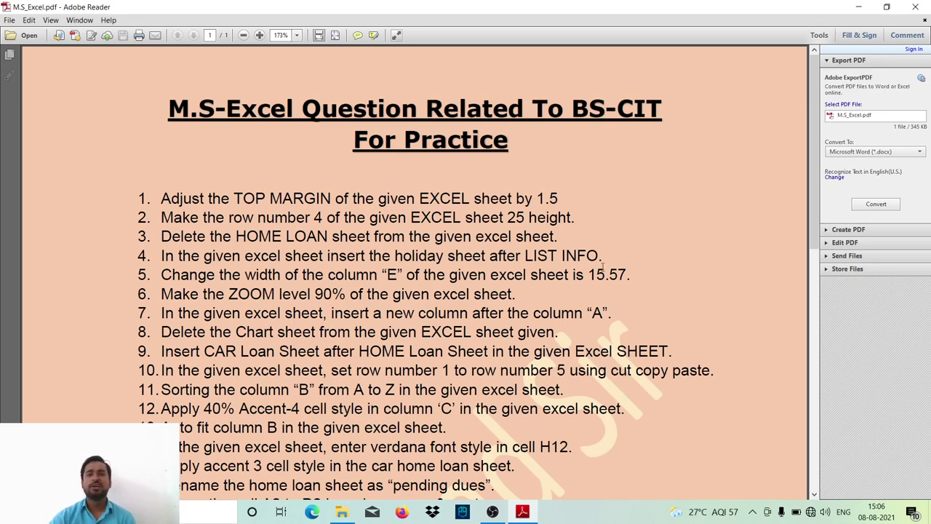
# - Scroll through the PDF practice questions, then show the Excell folder of numbered workbooks
pyautogui.scroll(-2, 602, 266)
pyautogui.scroll(-1, 603, 266)
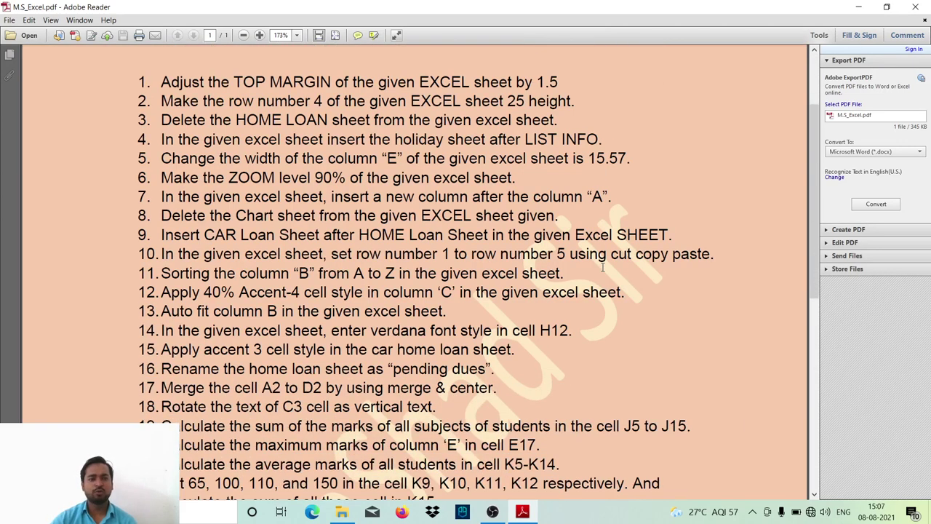
pyautogui.scroll(-2, 602, 266)
pyautogui.scroll(5, 603, 266)
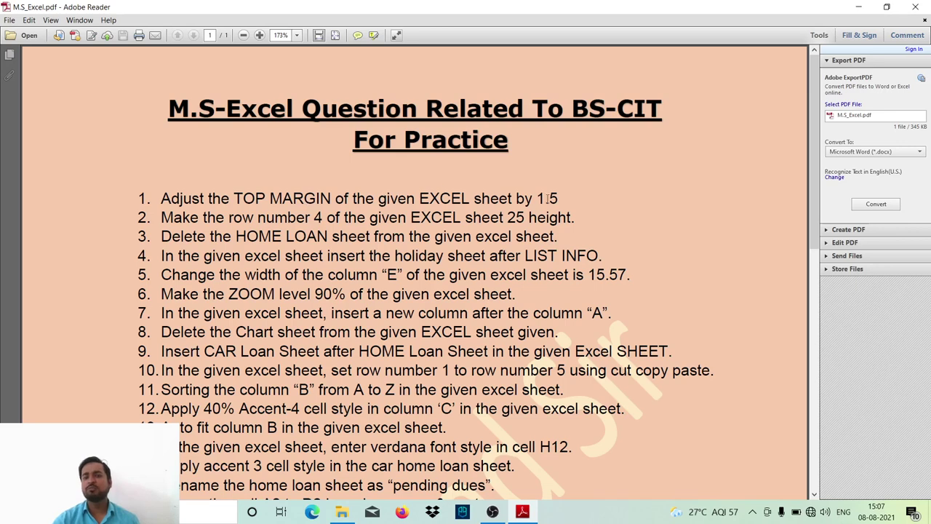
pyautogui.moveTo(341, 511)
pyautogui.click(365, 494)
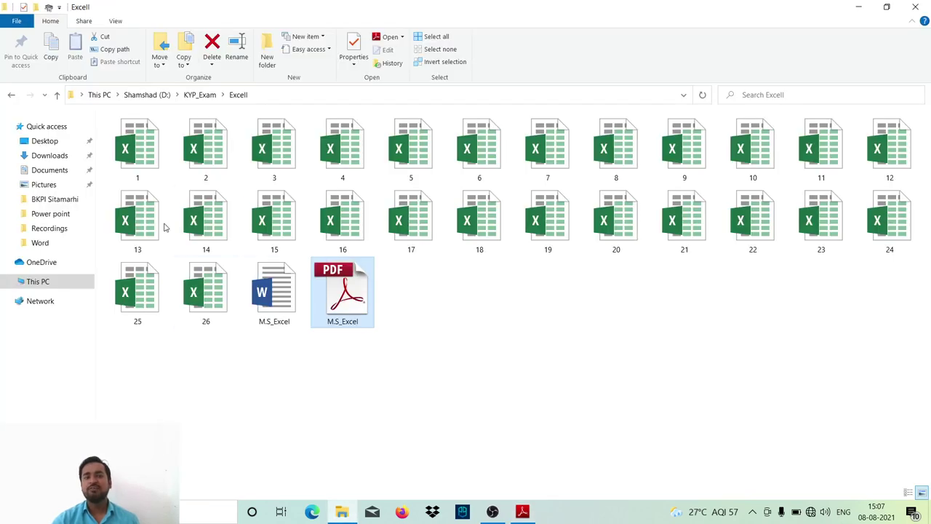
# - Open 1.xlsx and apply a 1.5 top margin through Page Layout's Custom Margins
pyautogui.doubleClick(145, 159)
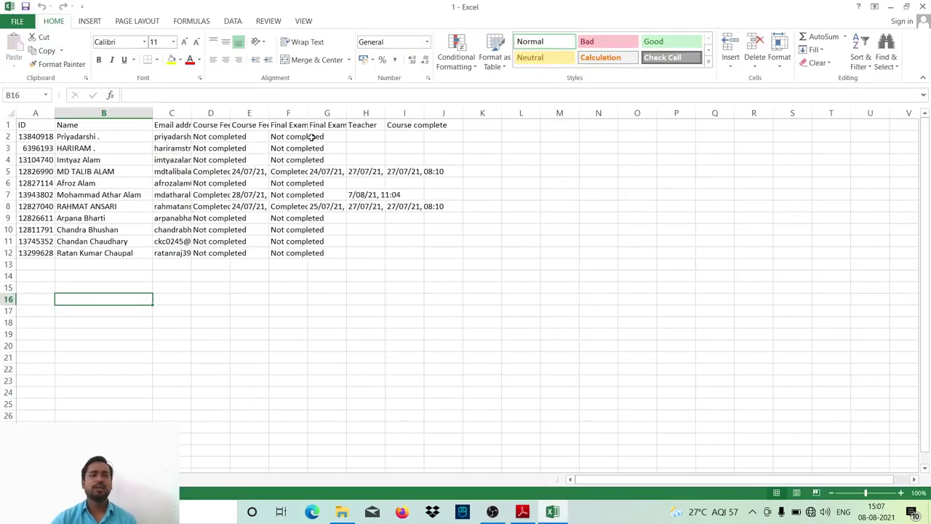
pyautogui.click(134, 24)
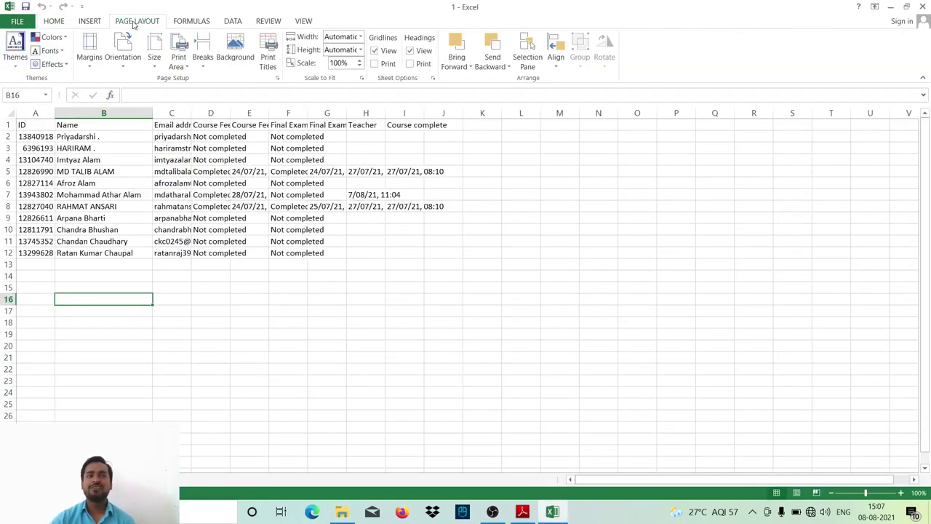
pyautogui.click(93, 66)
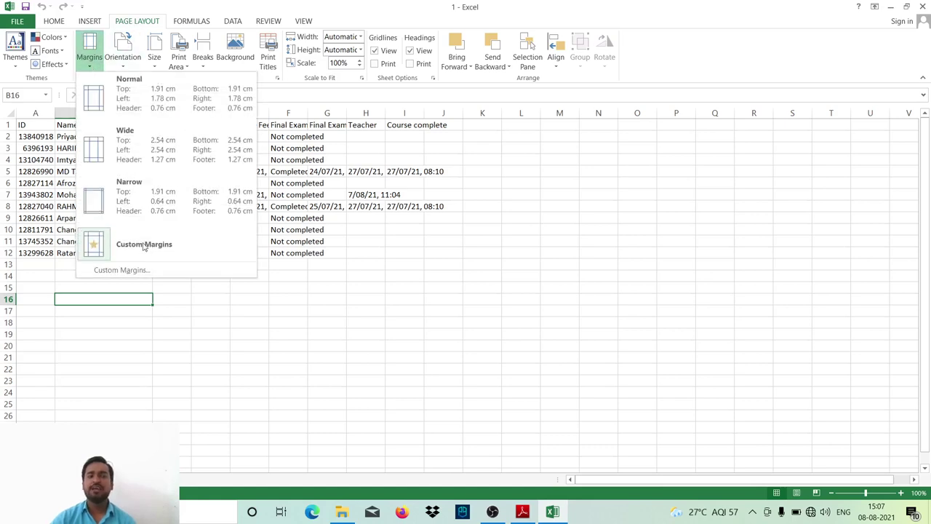
pyautogui.click(139, 270)
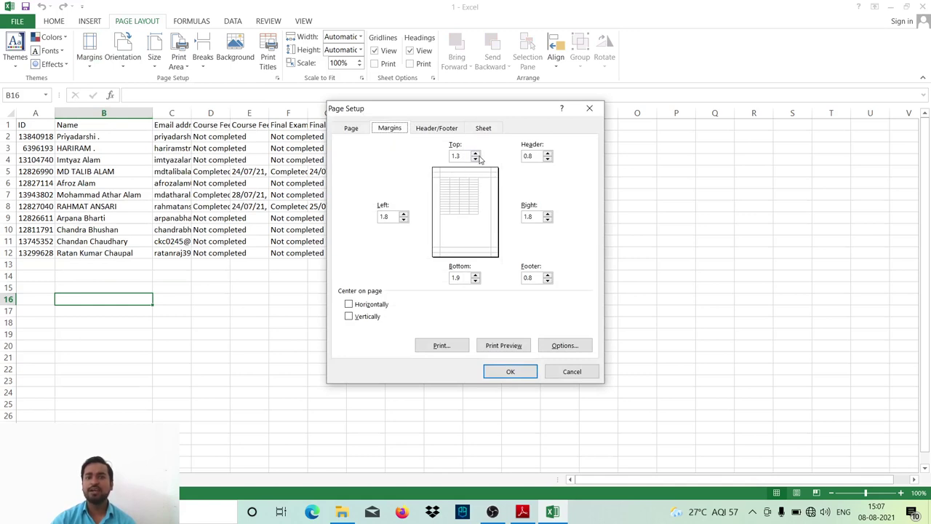
pyautogui.click(476, 153)
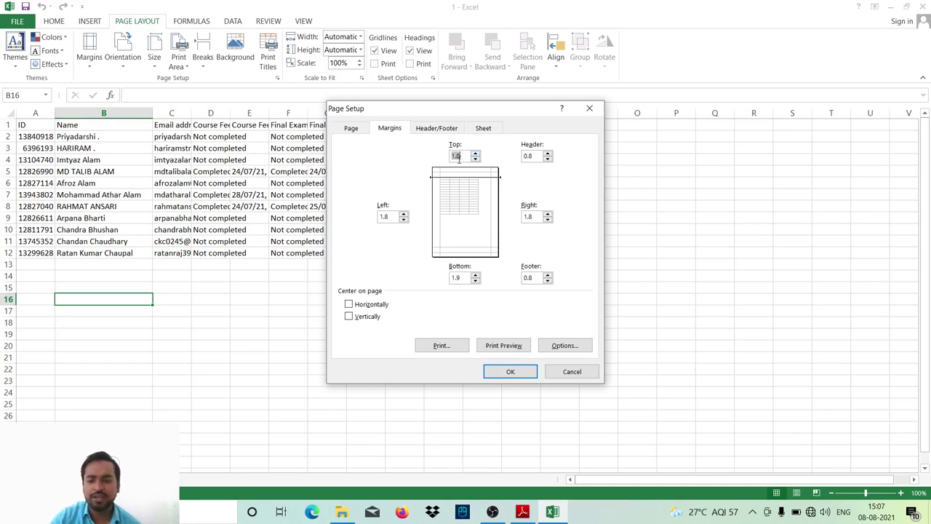
pyautogui.write('1.5')
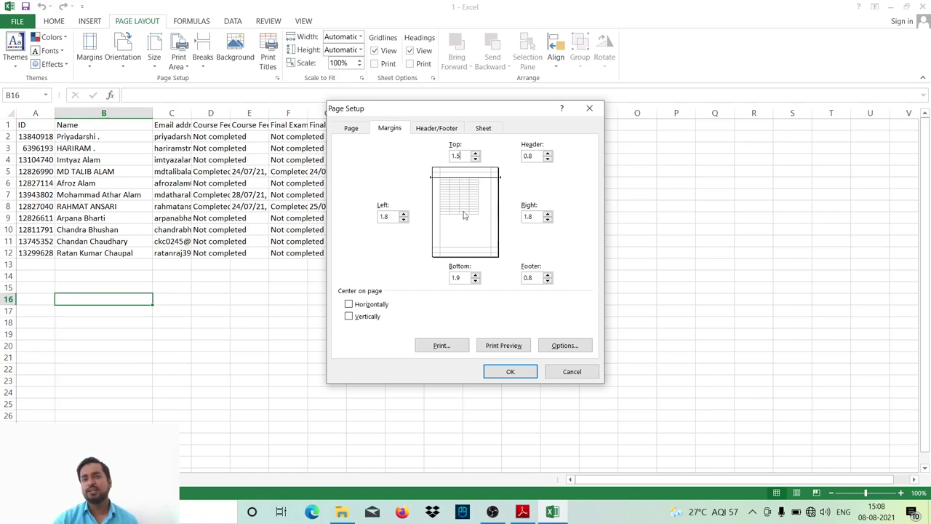
pyautogui.moveTo(529, 516)
pyautogui.click(528, 483)
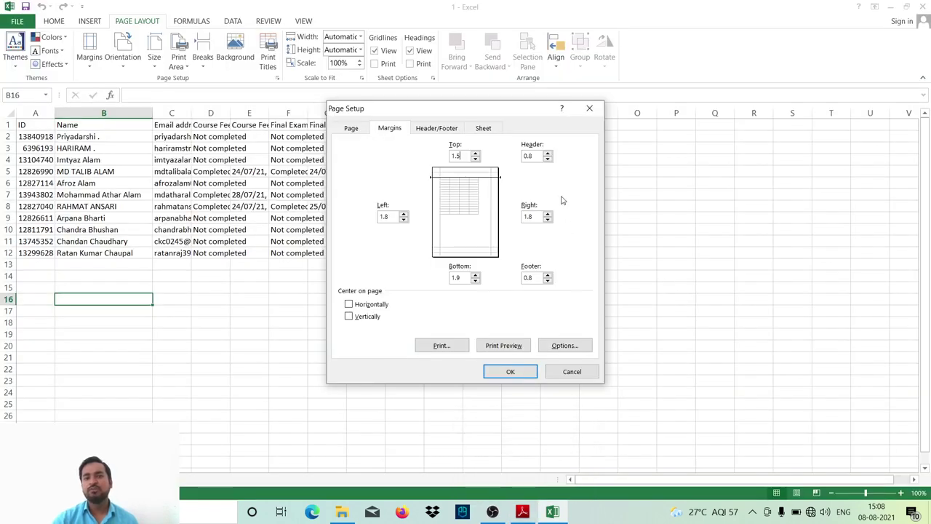
pyautogui.click(507, 372)
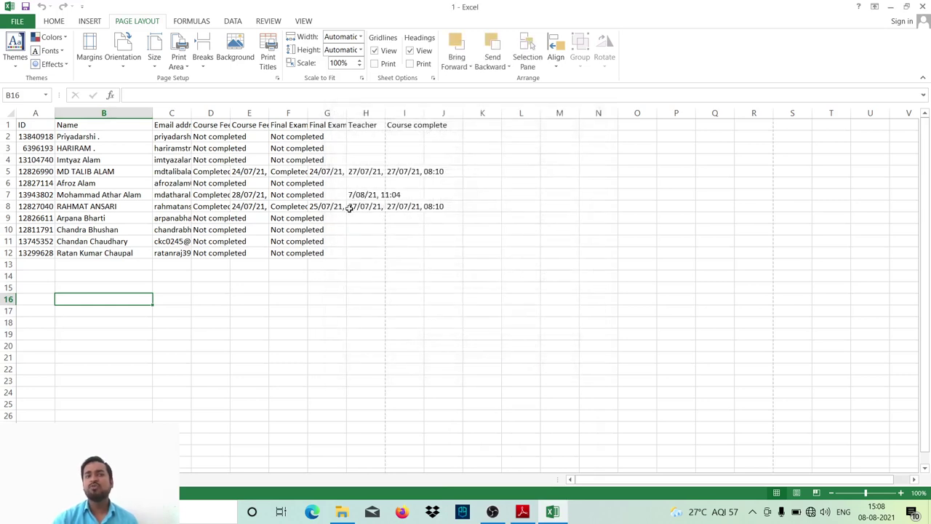
# - Save and close workbook 1, check the PDF, then open workbook 2 from the Excell folder
pyautogui.click(922, 6)
pyautogui.click(429, 269)
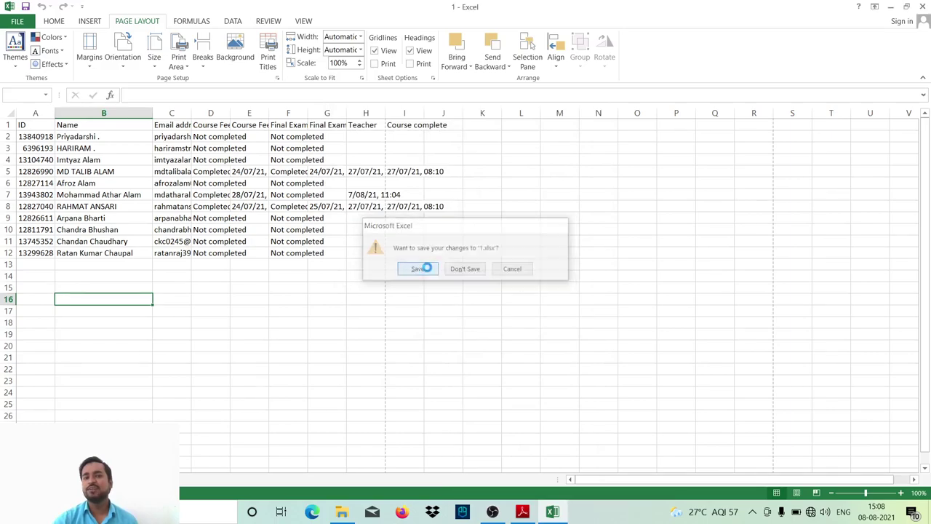
pyautogui.click(519, 514)
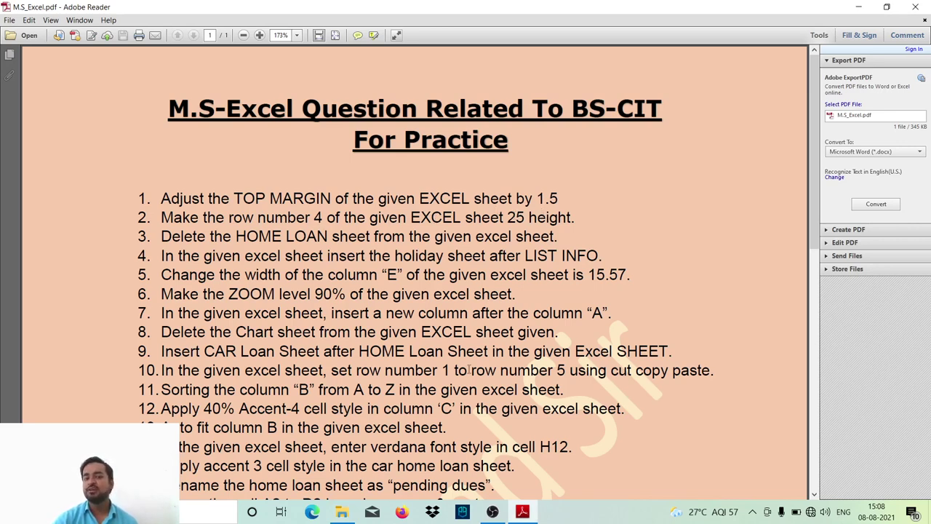
pyautogui.click(341, 512)
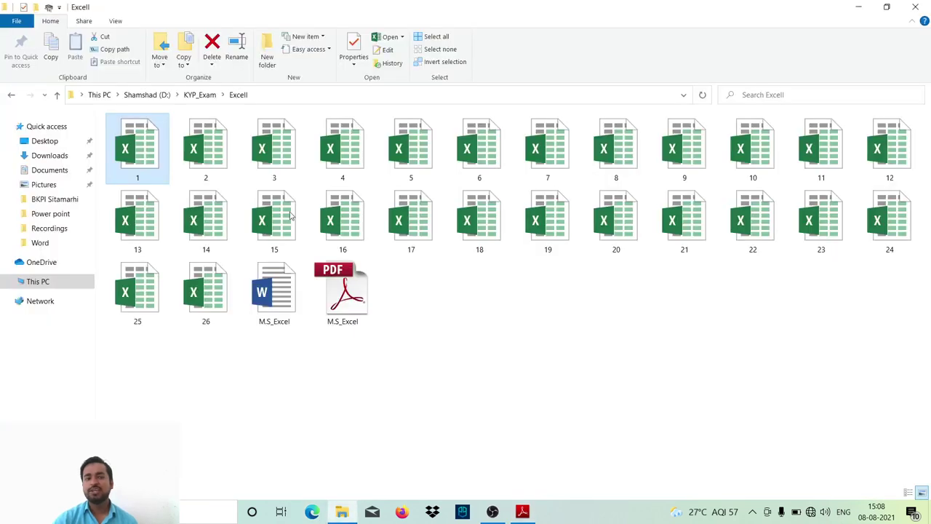
pyautogui.doubleClick(211, 158)
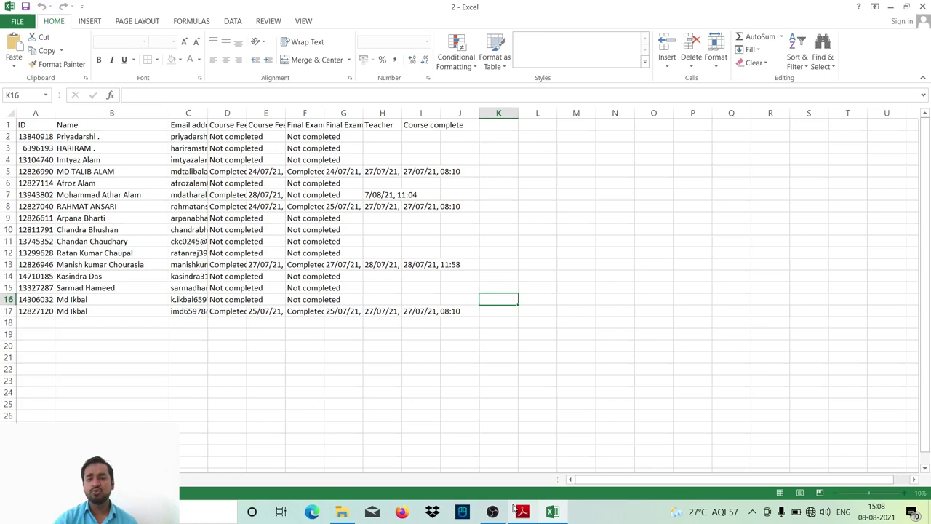
pyautogui.moveTo(515, 510)
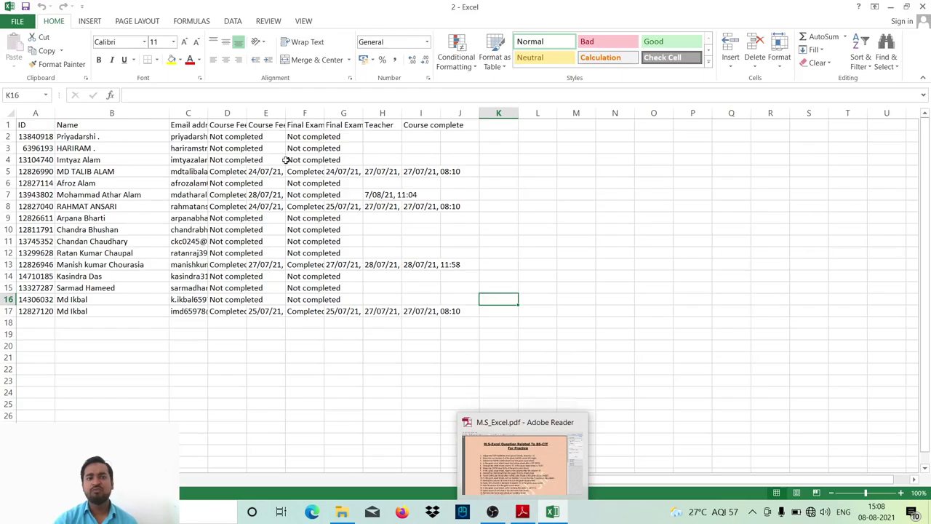
# - Set row 4 of workbook 2 to a height of 25, then close the workbook
pyautogui.click(6, 159)
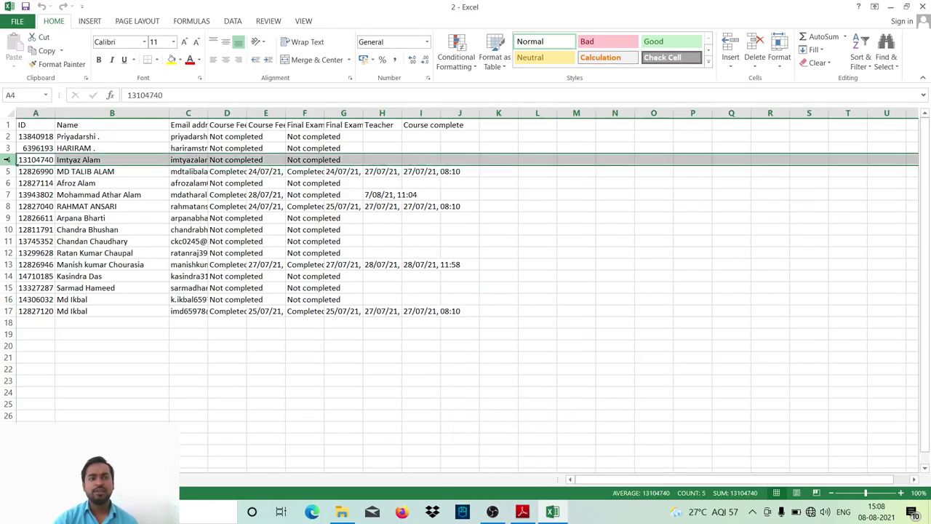
pyautogui.rightClick(7, 160)
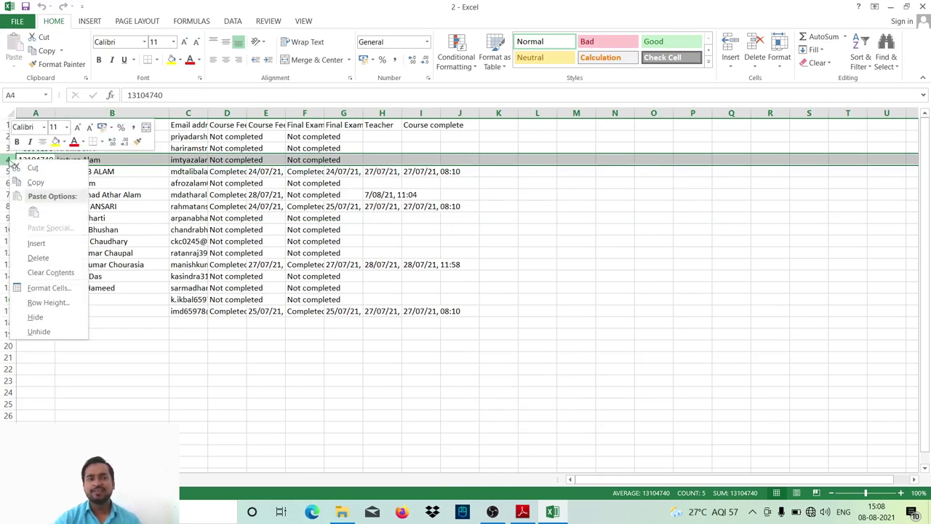
pyautogui.click(33, 306)
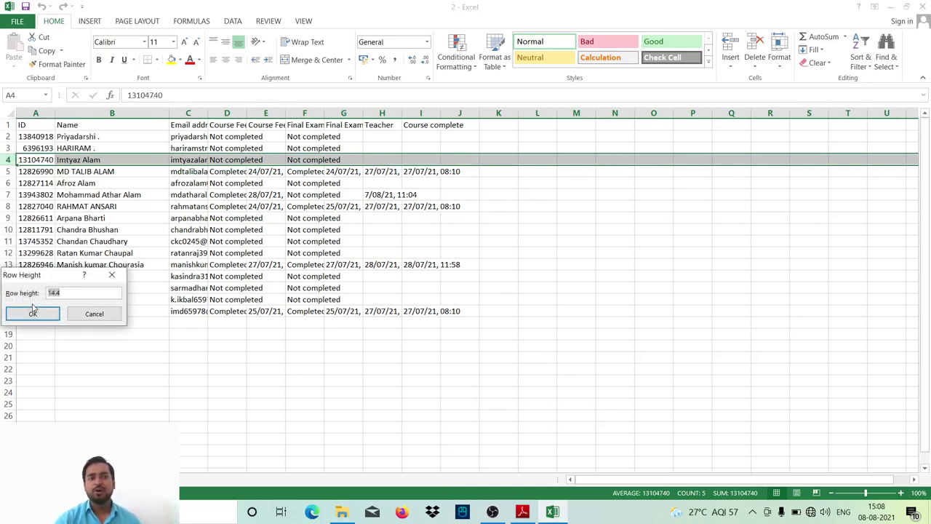
pyautogui.write('25')
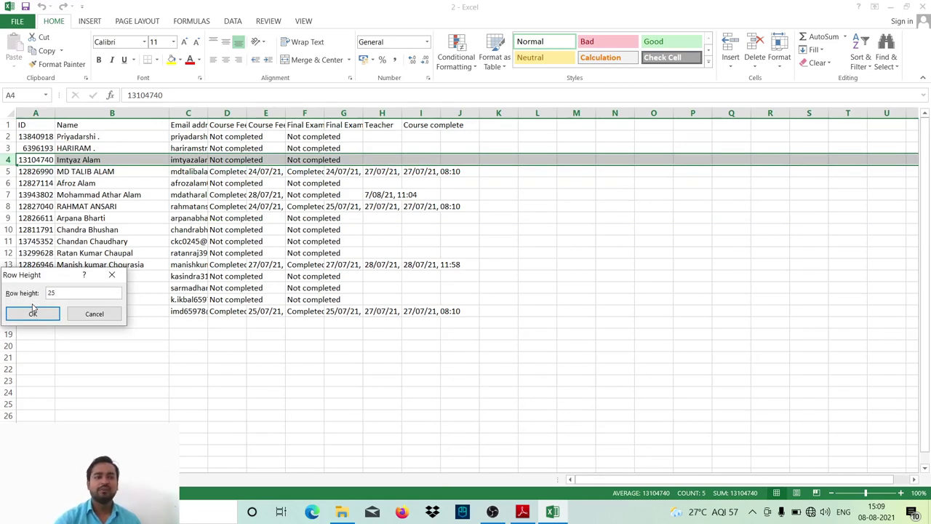
pyautogui.click(33, 312)
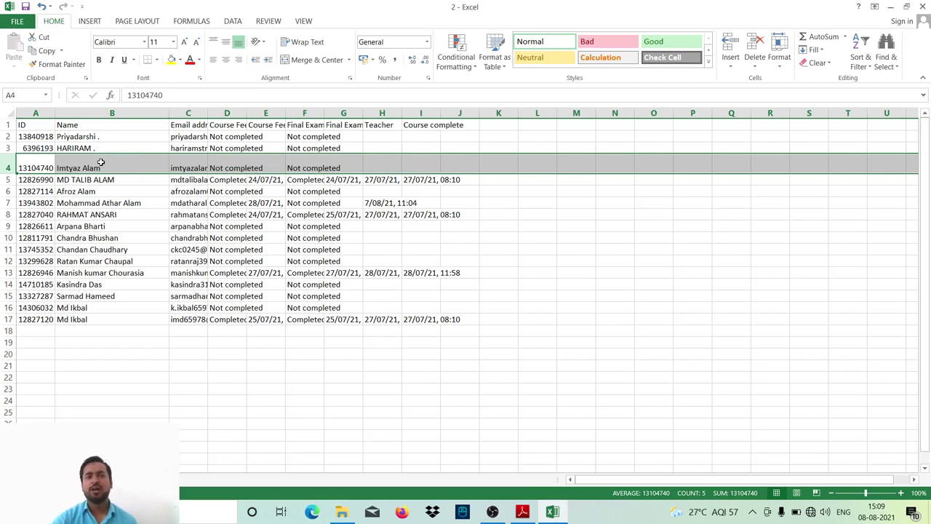
pyautogui.click(922, 6)
# - Save workbook 2, review the PDF task list, and select workbook 3 in the Excell folder
pyautogui.click(422, 275)
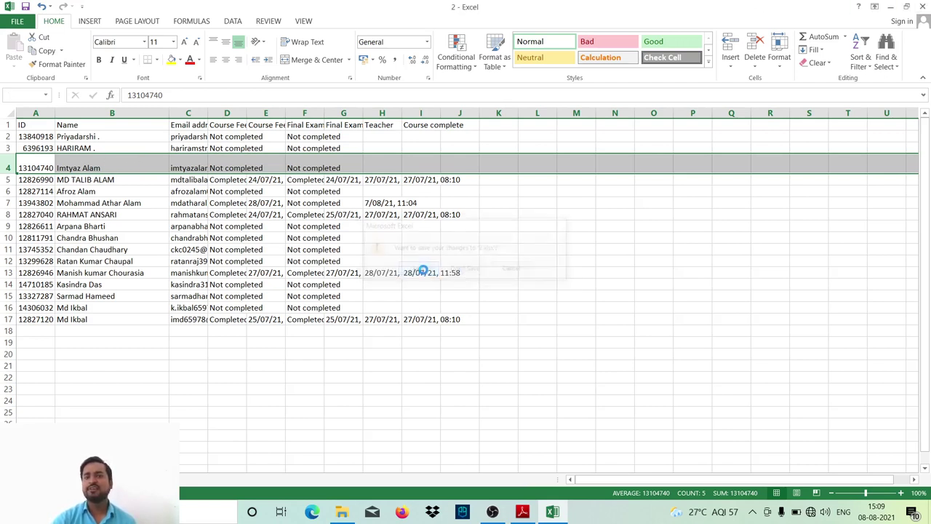
pyautogui.click(521, 512)
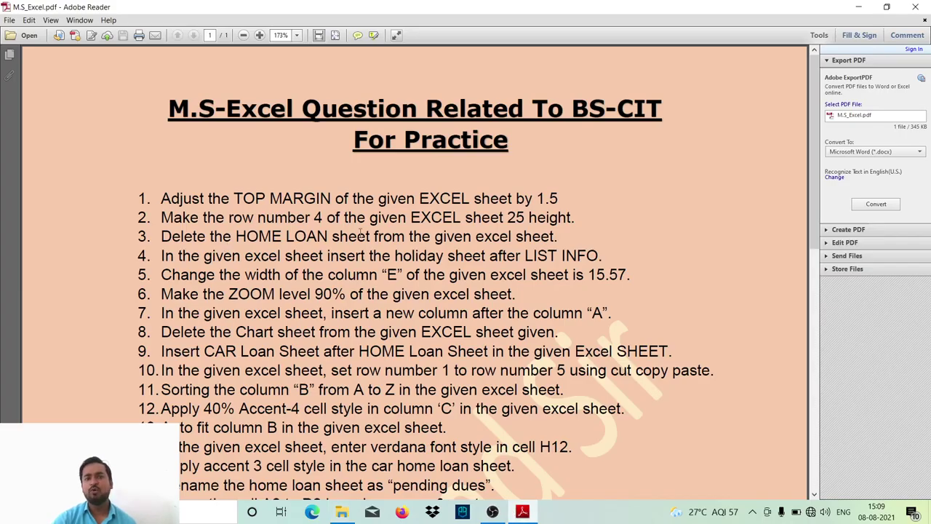
pyautogui.click(342, 512)
pyautogui.click(261, 141)
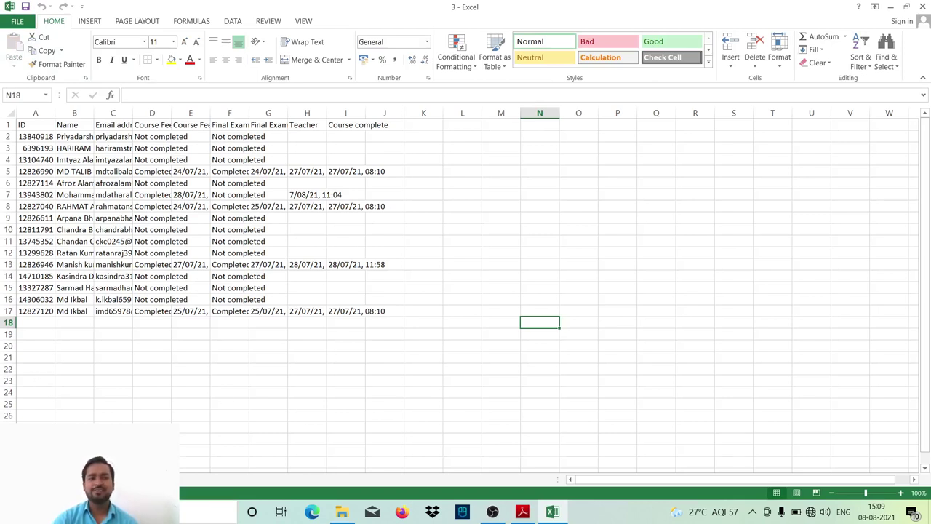
# - Rename the blank sheet in workbook 3
pyautogui.moveTo(523, 511)
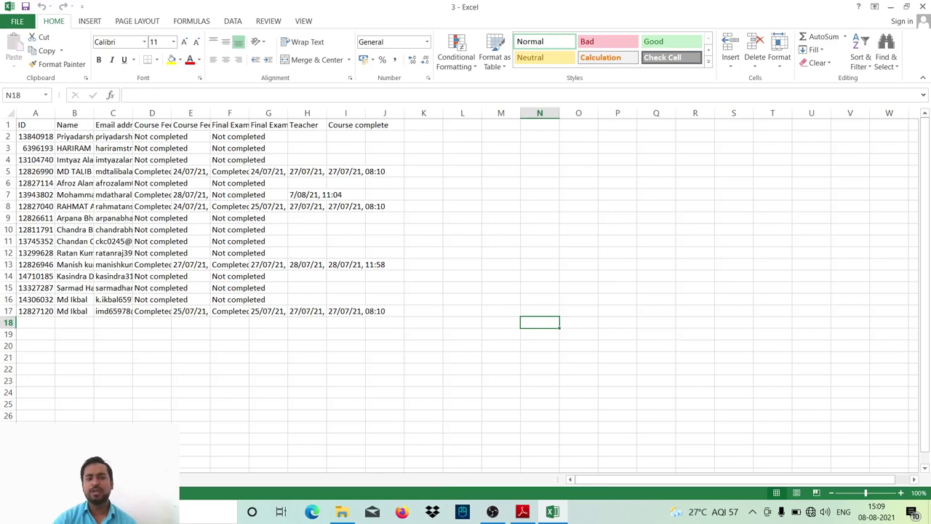
pyautogui.click(109, 480)
pyautogui.rightClick(111, 480)
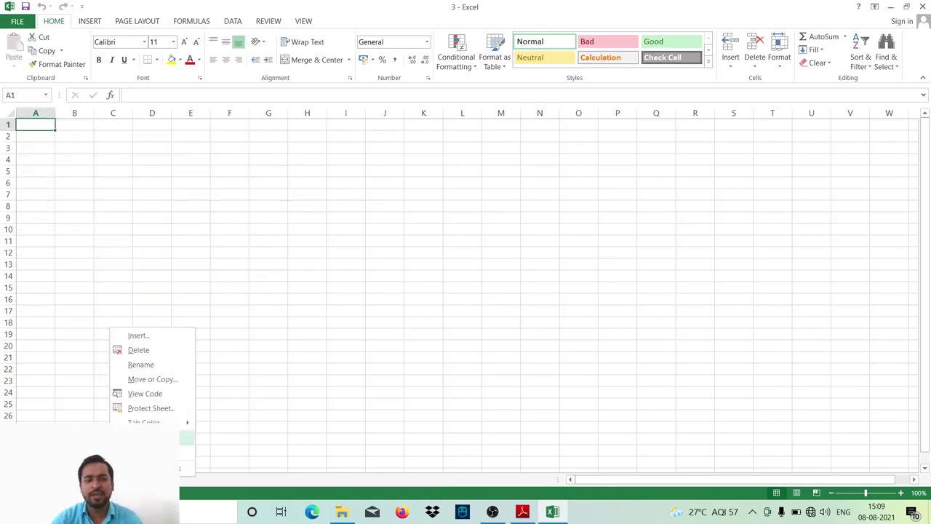
pyautogui.click(141, 364)
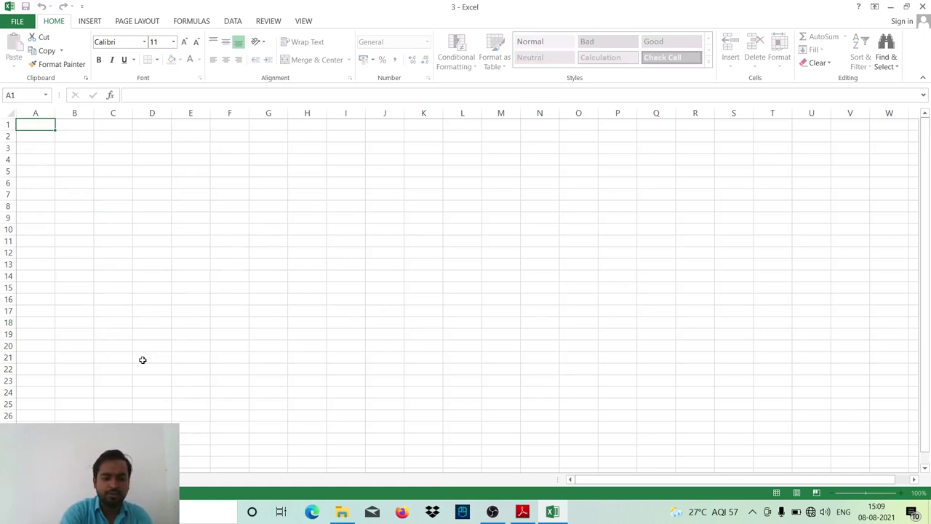
pyautogui.click(142, 360)
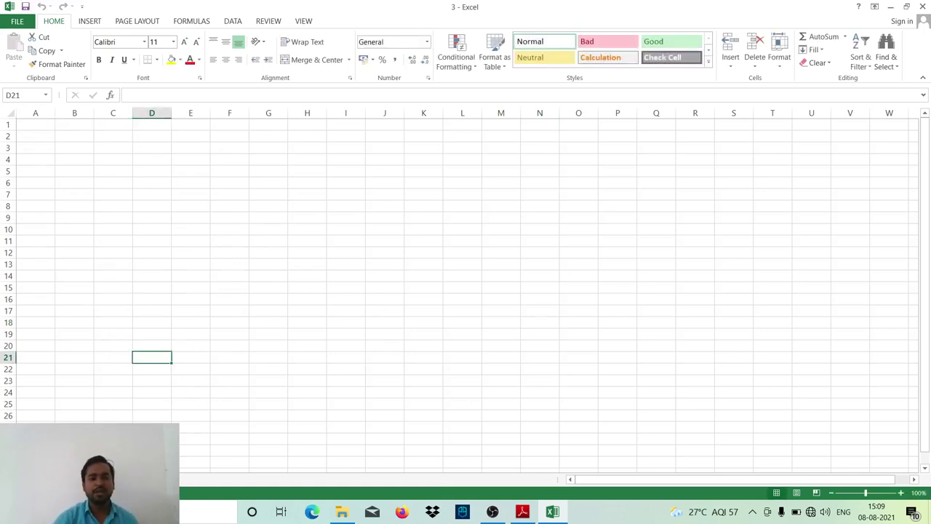
# - Back on the student data sheet, enter 'ffg' in B7 and 'gg' in C13
pyautogui.hotkey('ctrl', 'pageup')
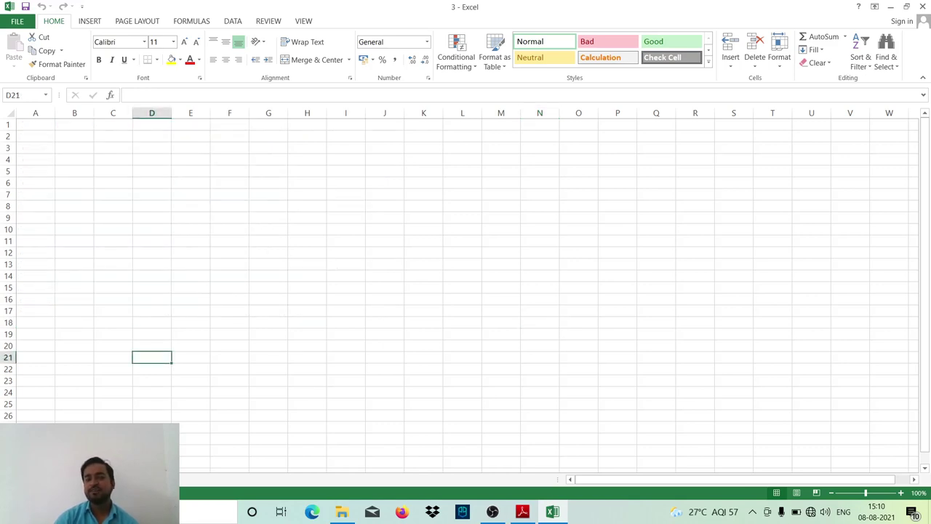
pyautogui.click(68, 196)
pyautogui.write('ffg')
pyautogui.click(129, 264)
pyautogui.write('gg')
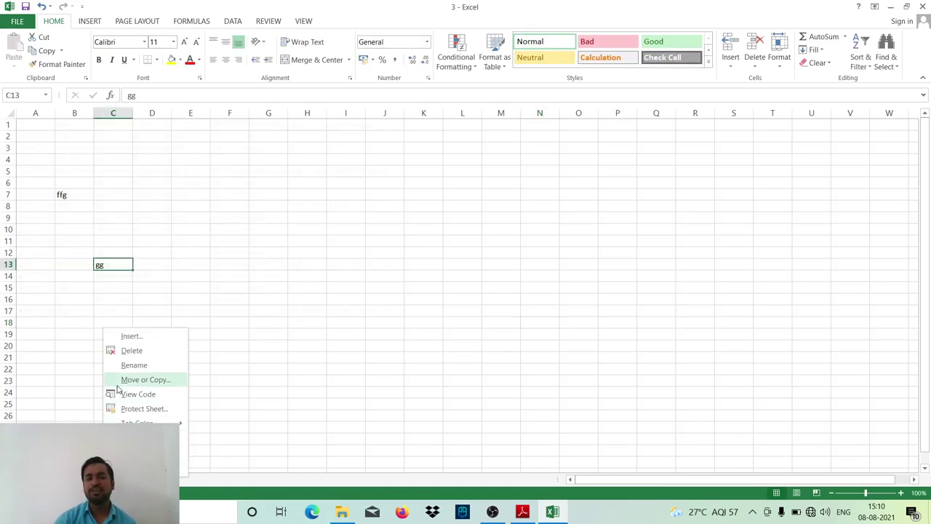
# - Permanently delete the practice sheet and close workbook 3
pyautogui.click(131, 351)
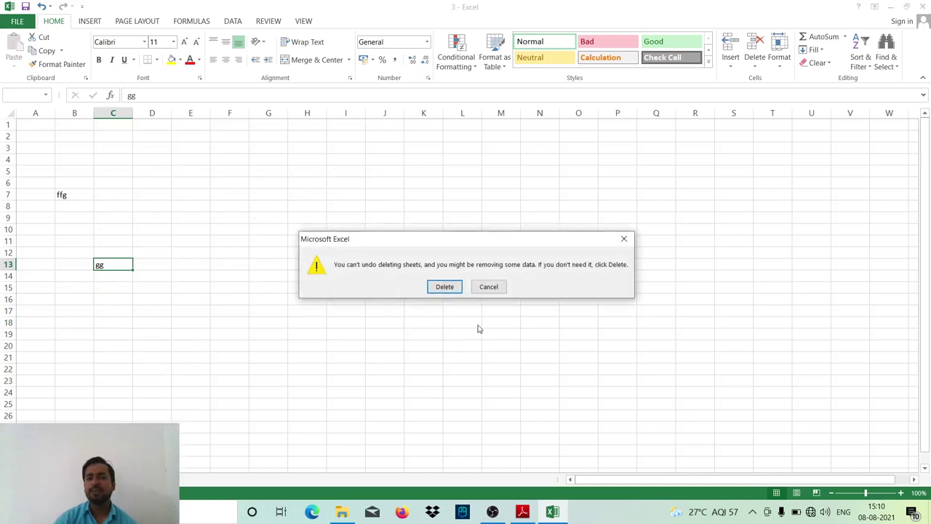
pyautogui.click(447, 288)
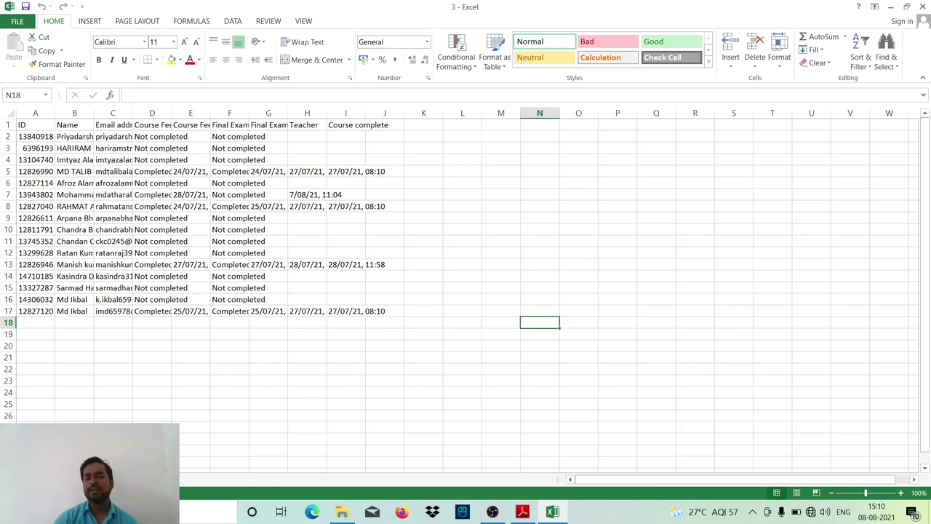
pyautogui.click(922, 7)
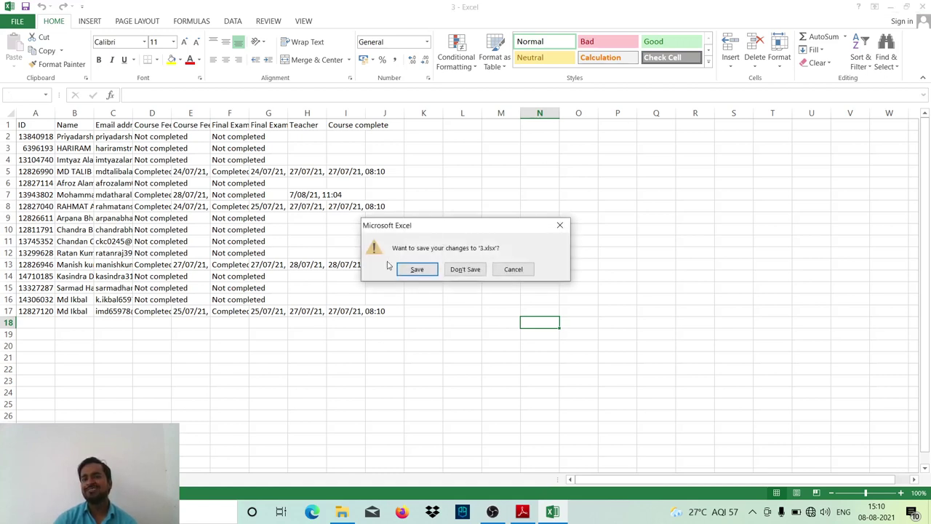
# - Save workbook 3, review the PDF task list, and open workbook 4 from the Excell folder
pyautogui.click(416, 271)
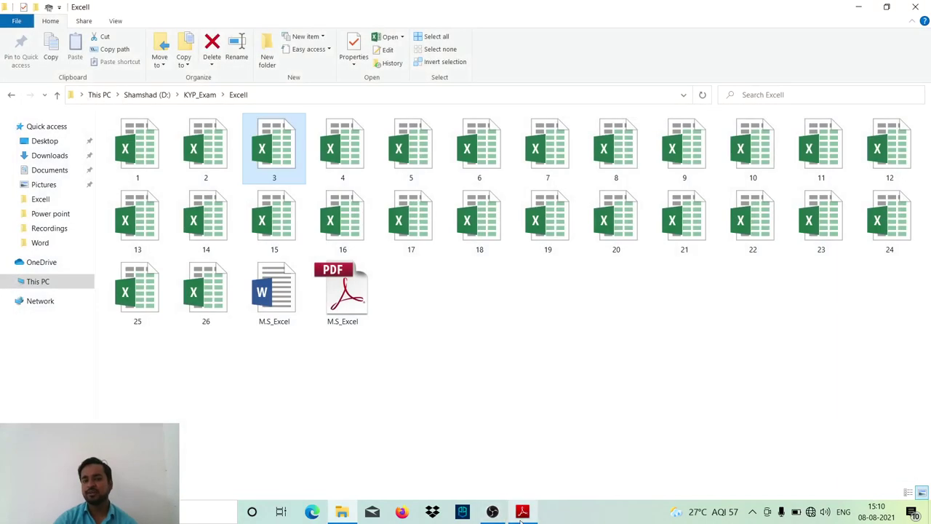
pyautogui.click(521, 519)
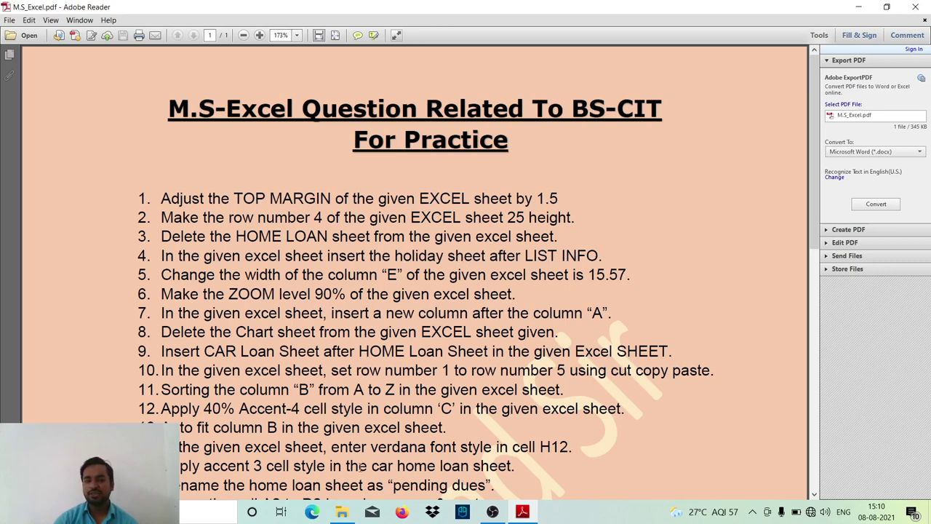
pyautogui.click(342, 512)
pyautogui.click(344, 171)
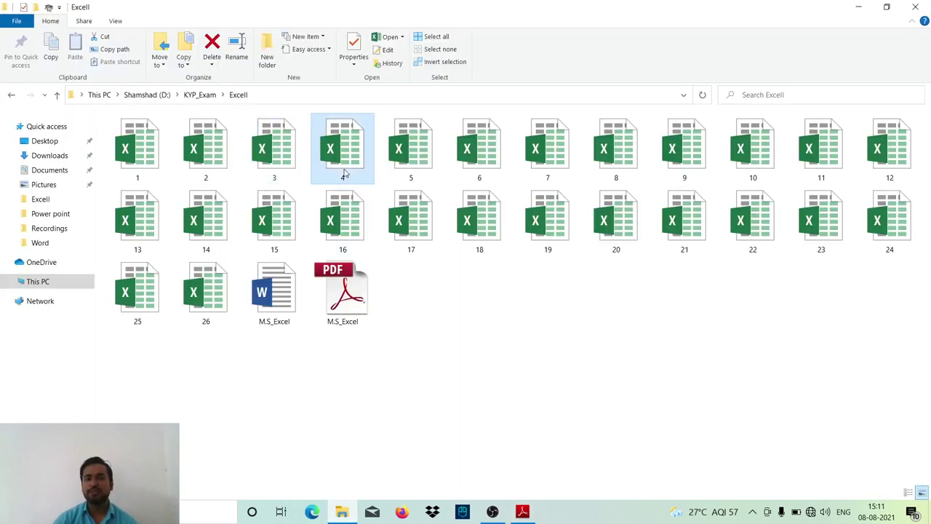
pyautogui.doubleClick(346, 171)
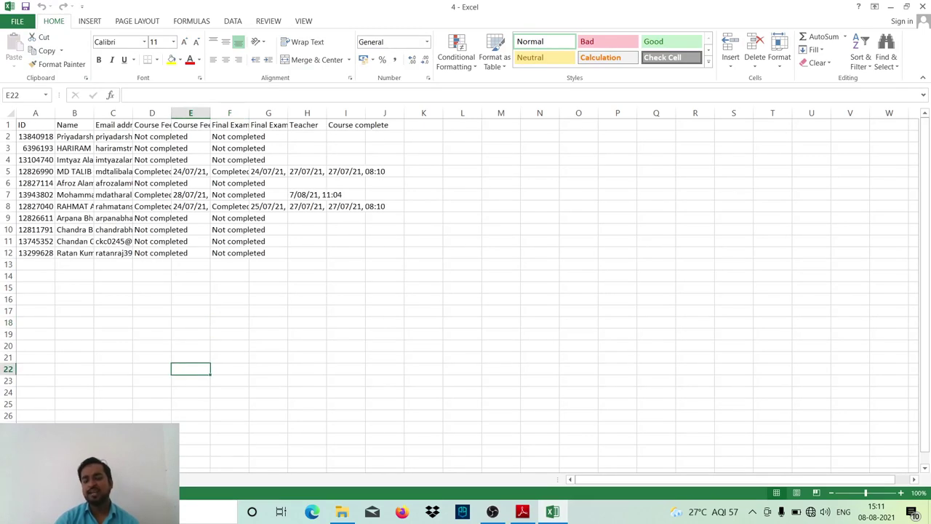
# - Check task 4 in the PDF, return to workbook 4, and close it
pyautogui.moveTo(519, 514)
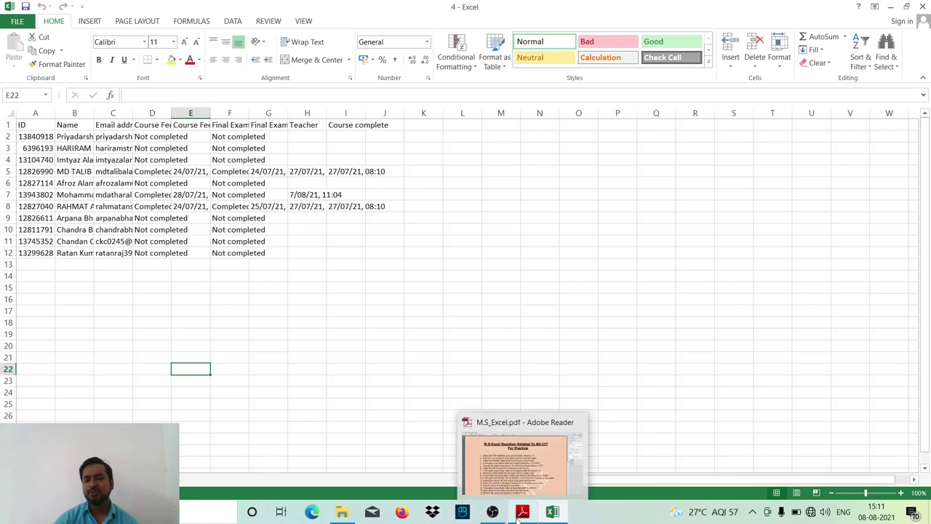
pyautogui.click(524, 466)
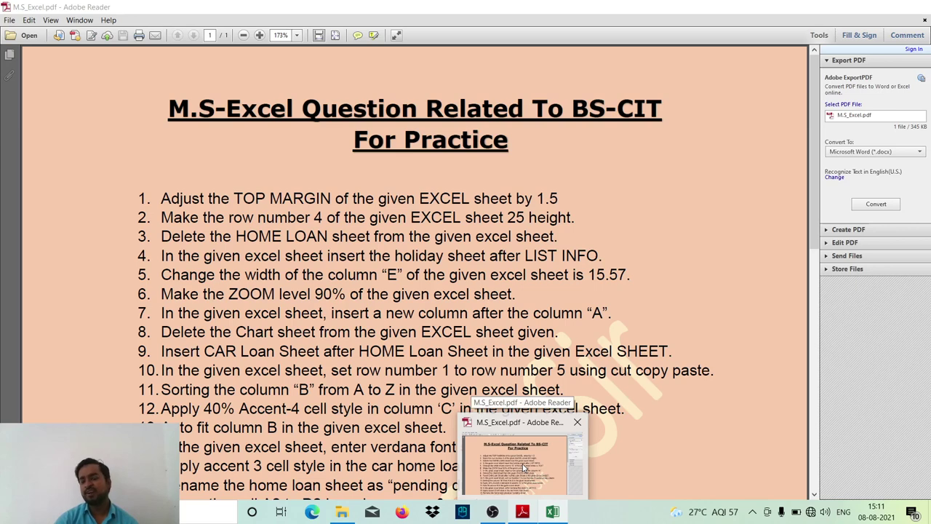
pyautogui.click(553, 512)
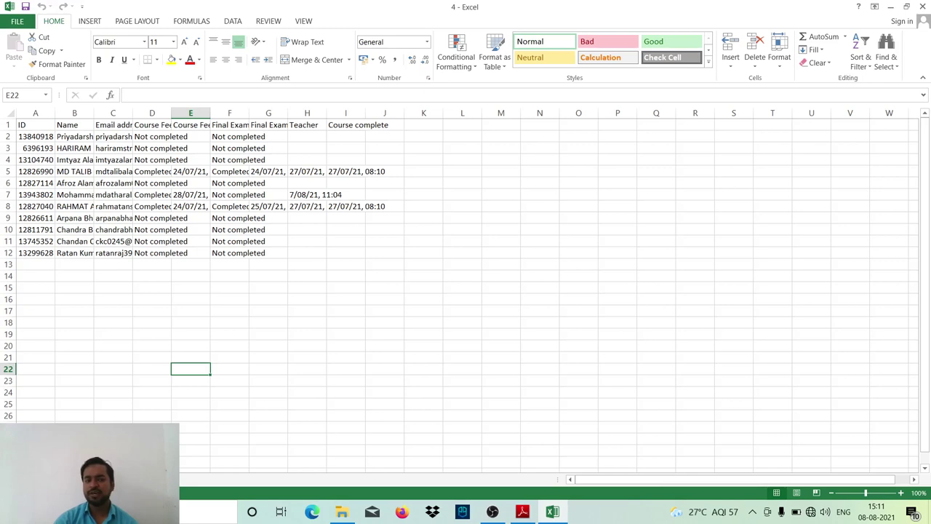
pyautogui.click(229, 322)
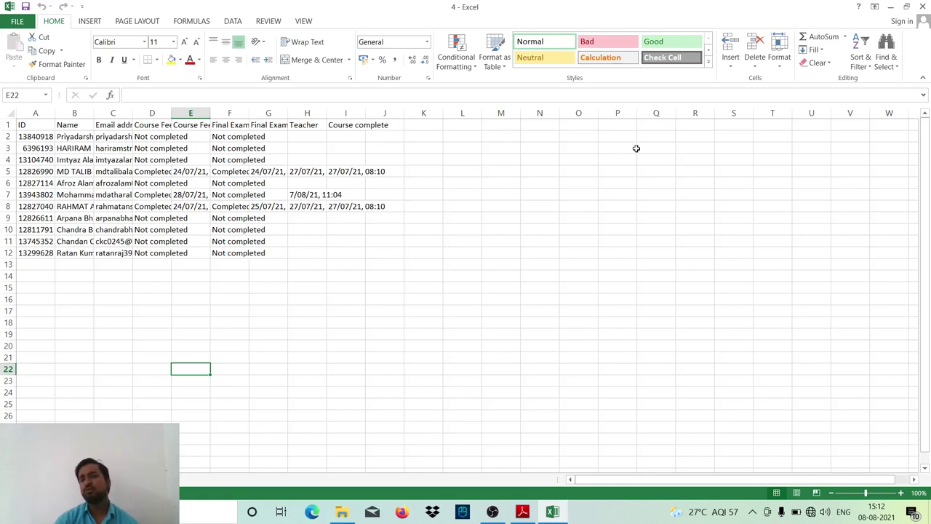
pyautogui.click(922, 6)
pyautogui.click(417, 269)
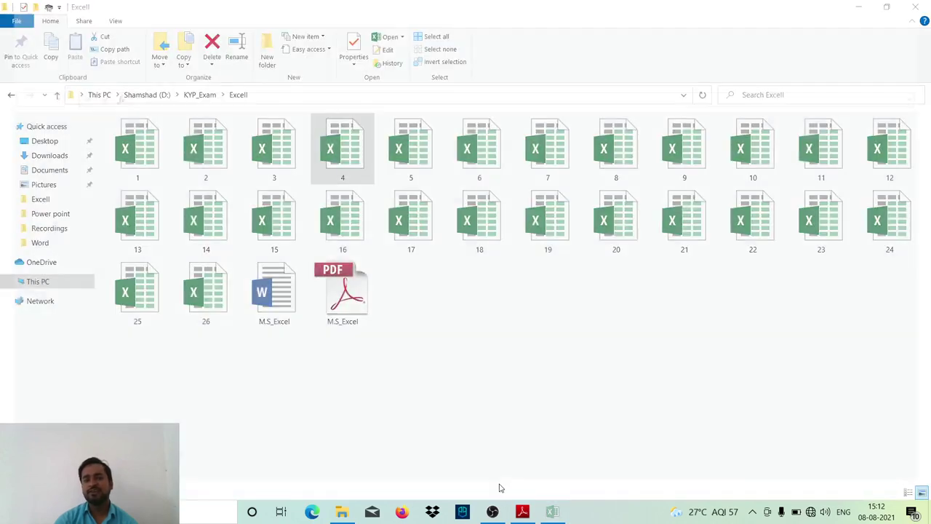
pyautogui.click(522, 512)
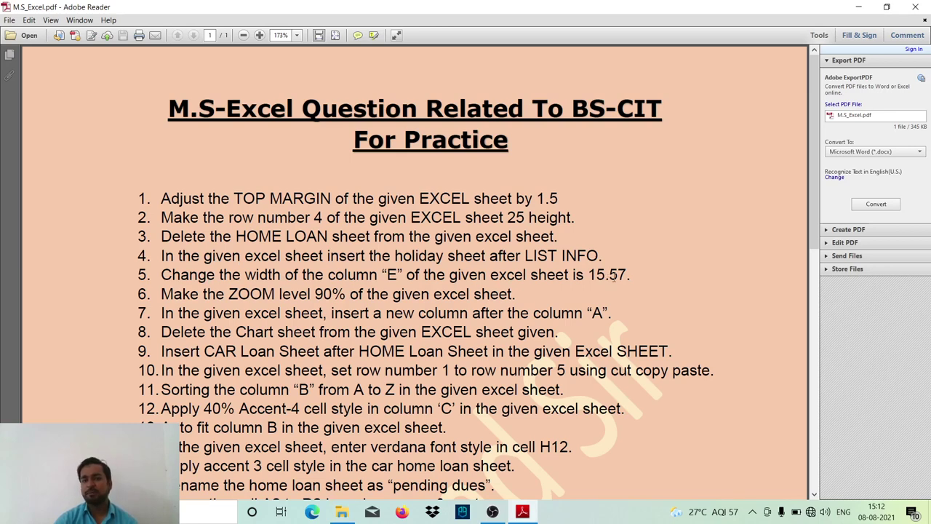
pyautogui.moveTo(347, 507)
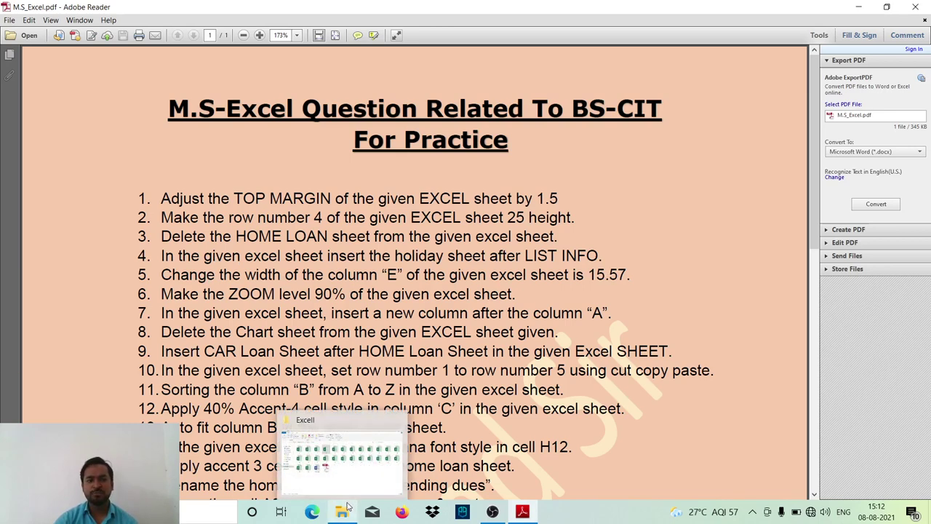
# - Open workbook 5 from the Excell folder
pyautogui.click(342, 511)
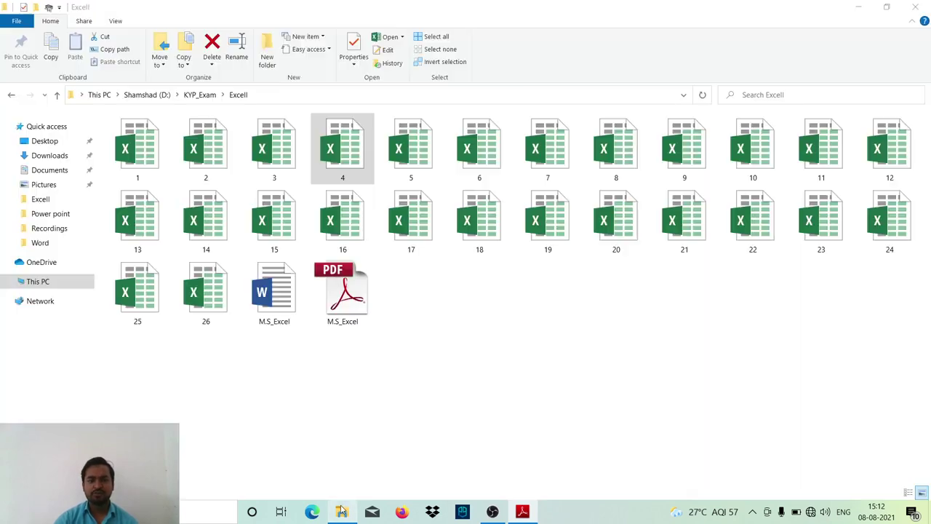
pyautogui.doubleClick(401, 171)
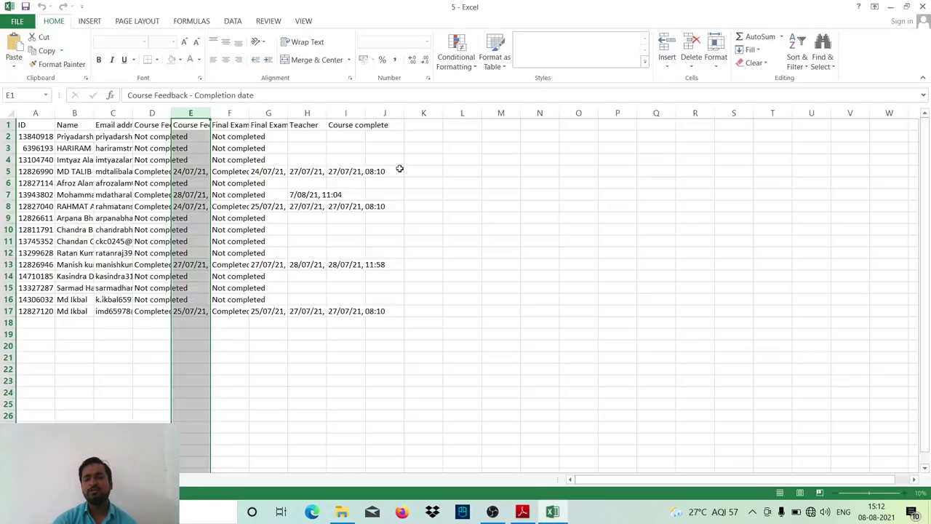
pyautogui.click(440, 231)
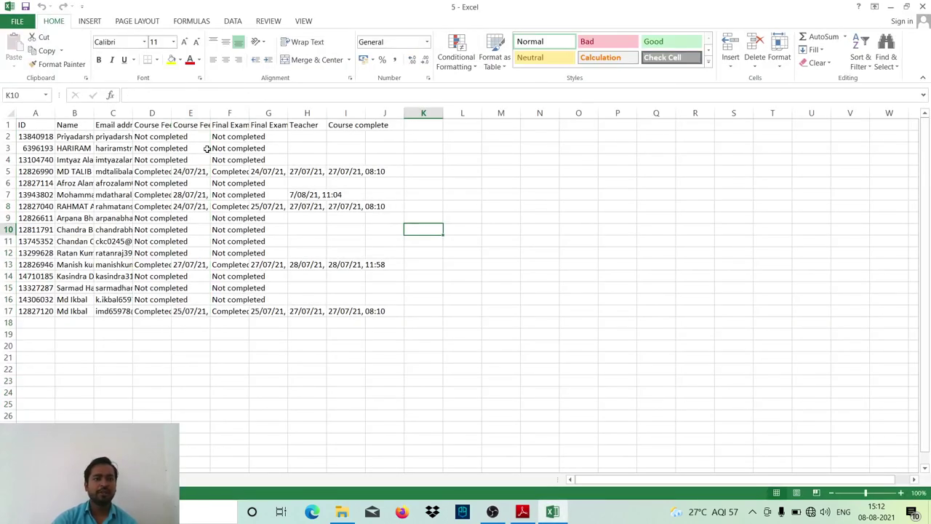
# - Set column E's width to 15.57, then save and close workbook 5
pyautogui.click(195, 110)
pyautogui.rightClick(196, 111)
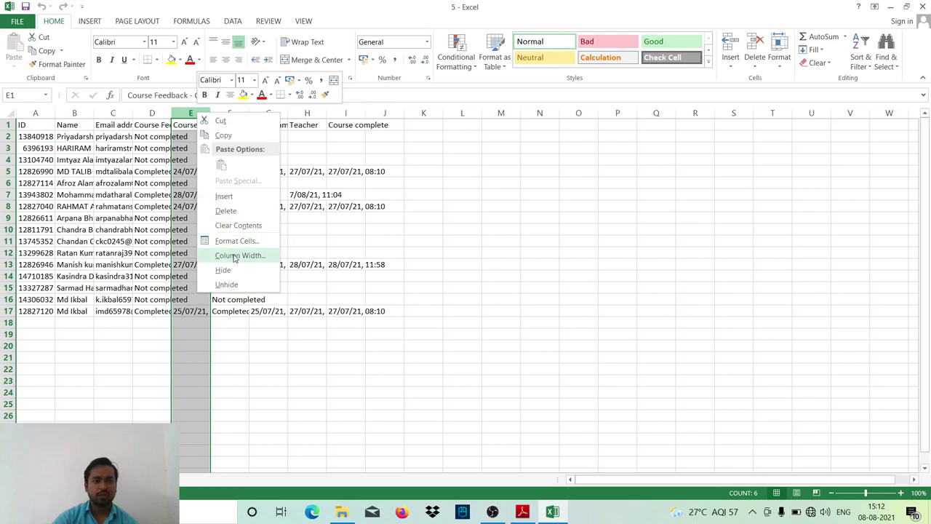
pyautogui.click(235, 256)
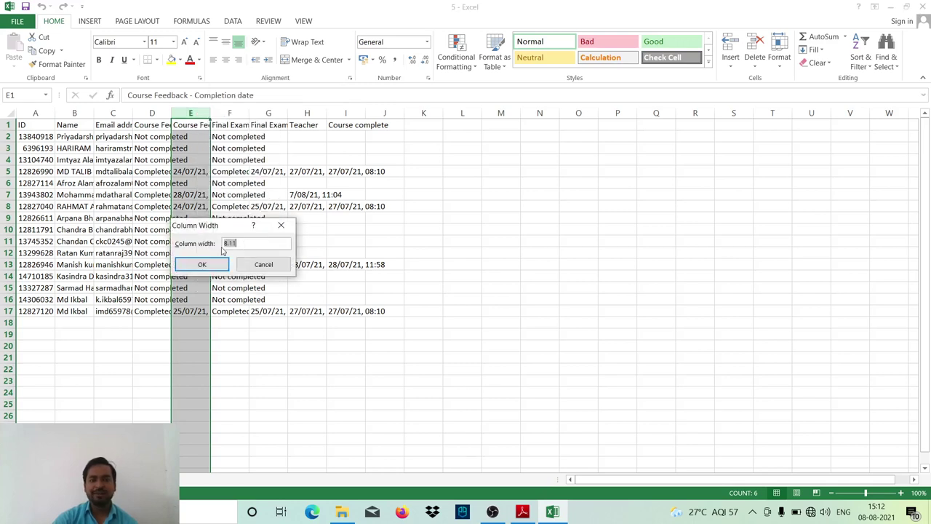
pyautogui.write('1')
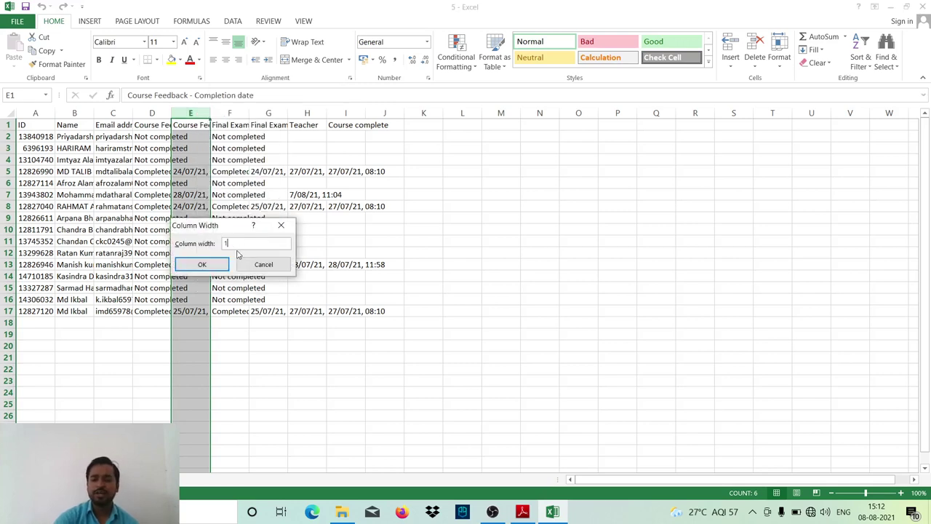
pyautogui.write('5.57')
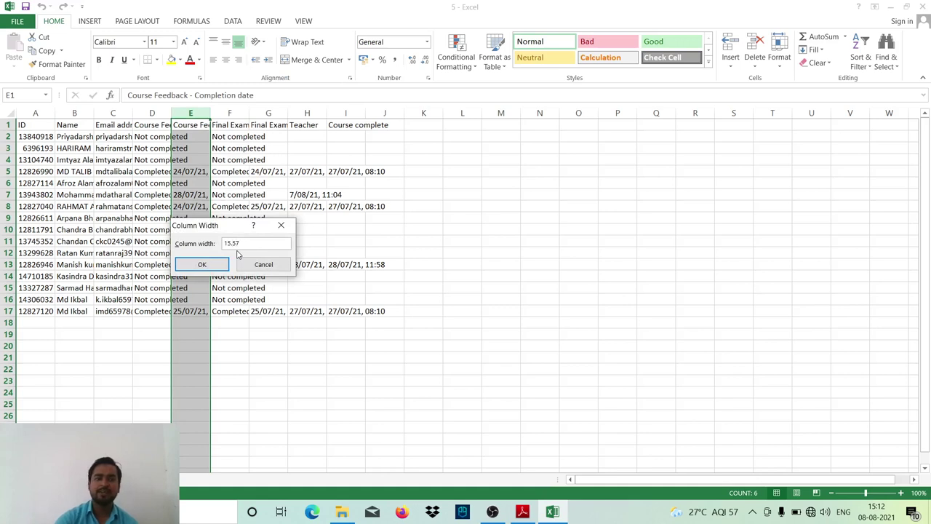
pyautogui.click(214, 265)
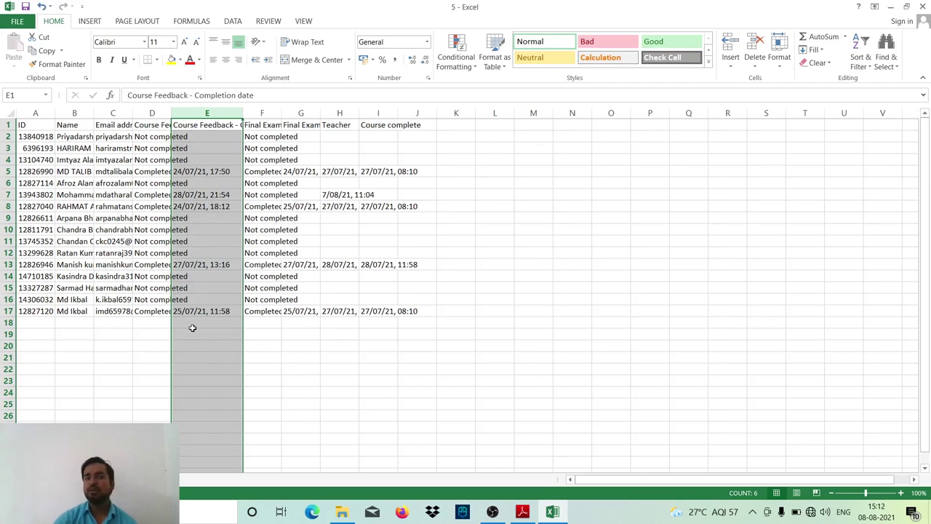
pyautogui.click(923, 6)
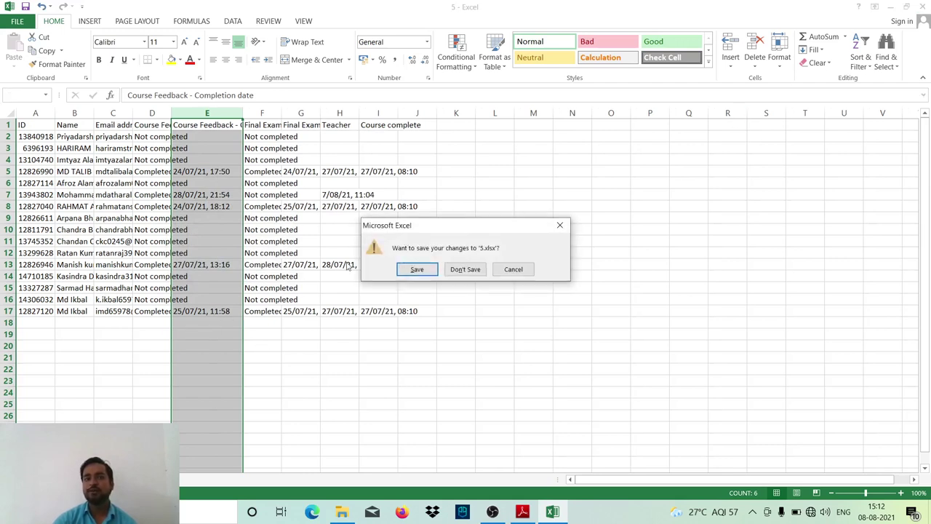
pyautogui.click(417, 270)
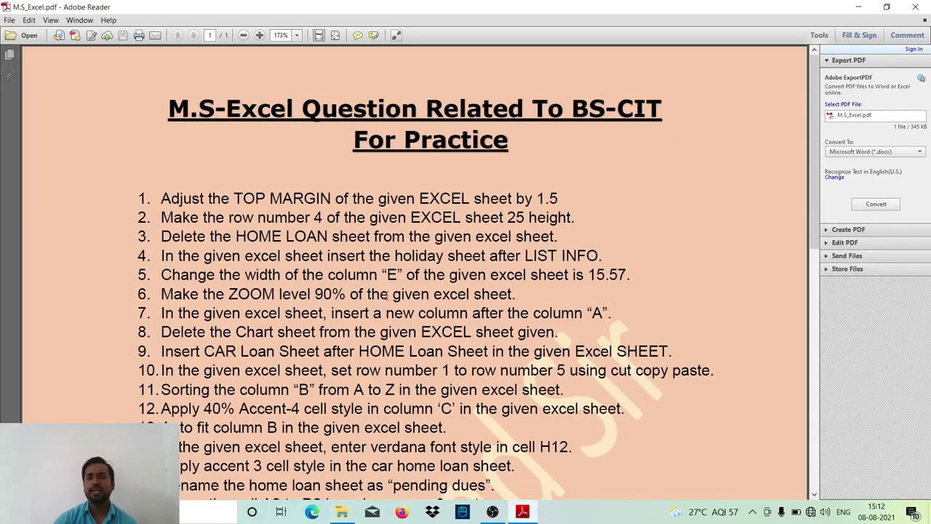
# - Open workbook 6 from the Excell folder in File Explorer
pyautogui.click(342, 511)
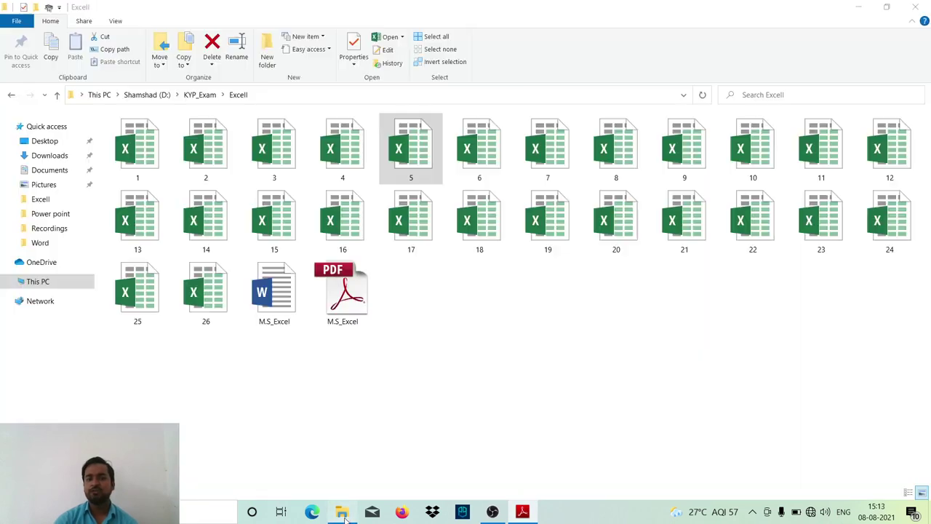
pyautogui.doubleClick(487, 173)
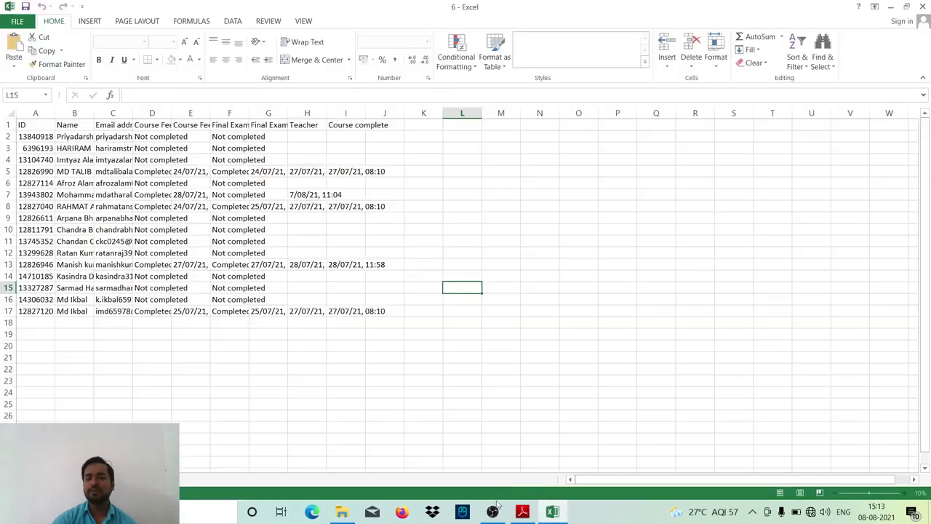
# - Set workbook 6's sheet to a custom 90% zoom, then close the workbook
pyautogui.click(494, 511)
pyautogui.moveTo(522, 509)
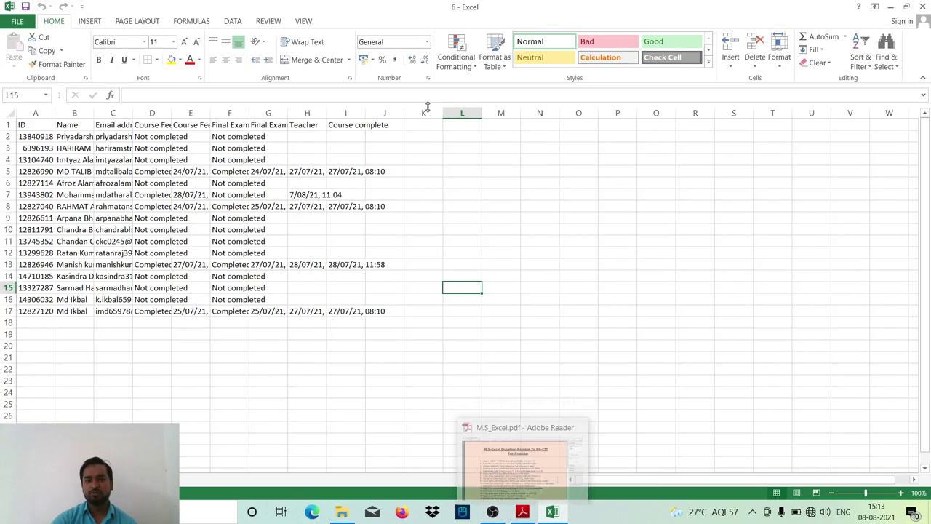
pyautogui.click(304, 21)
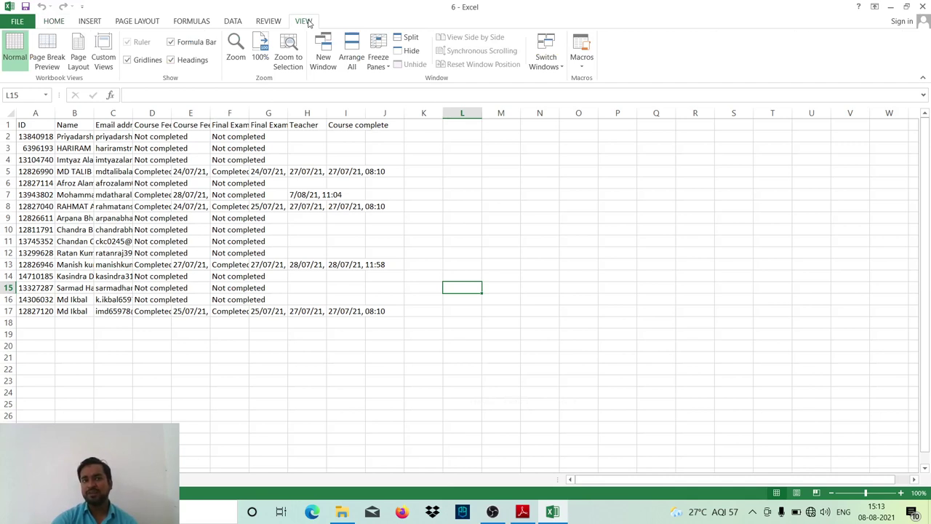
pyautogui.click(236, 48)
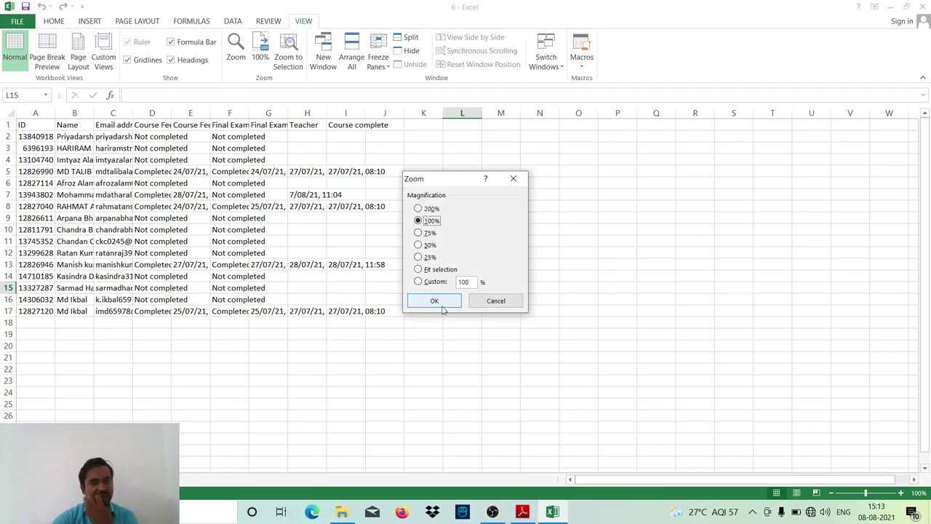
pyautogui.click(434, 282)
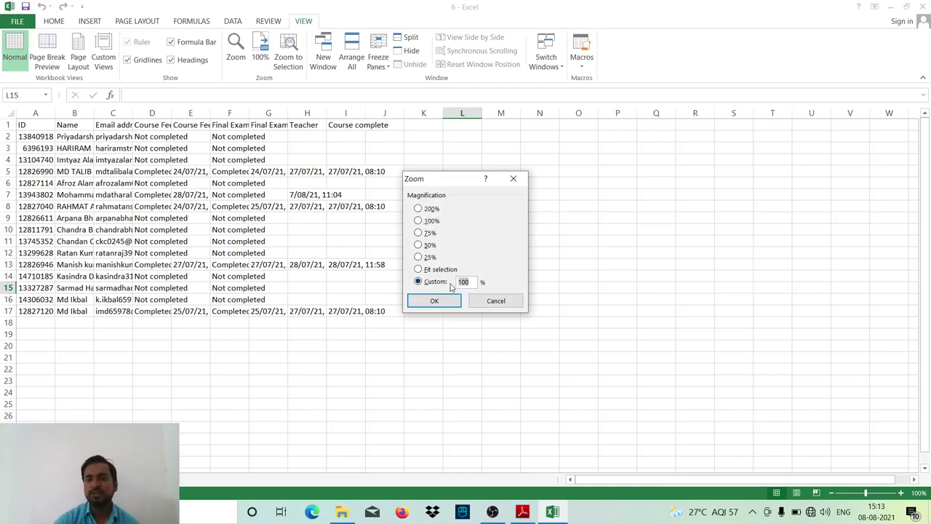
pyautogui.write('90')
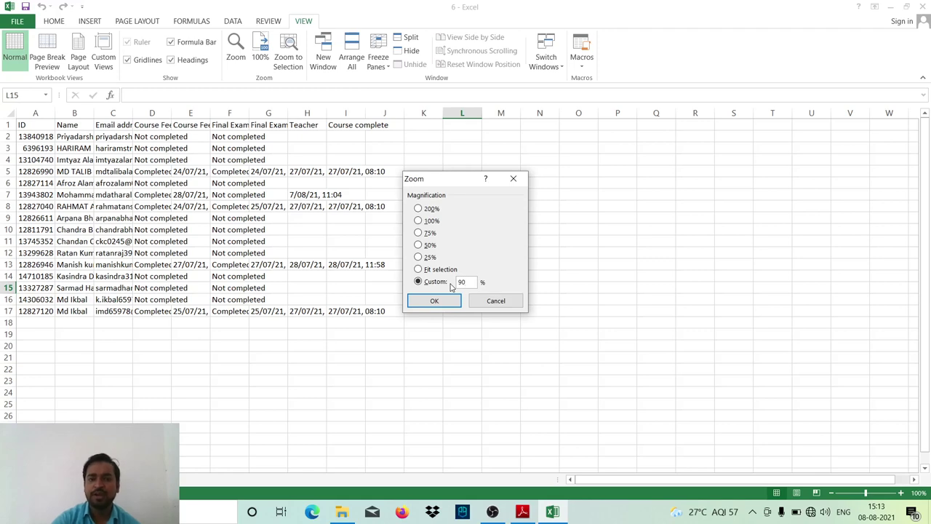
pyautogui.click(447, 302)
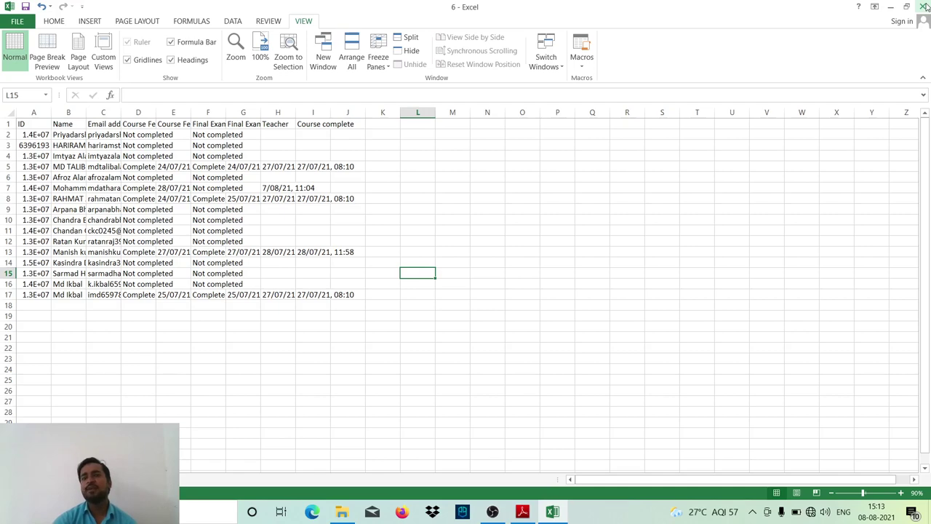
pyautogui.click(925, 6)
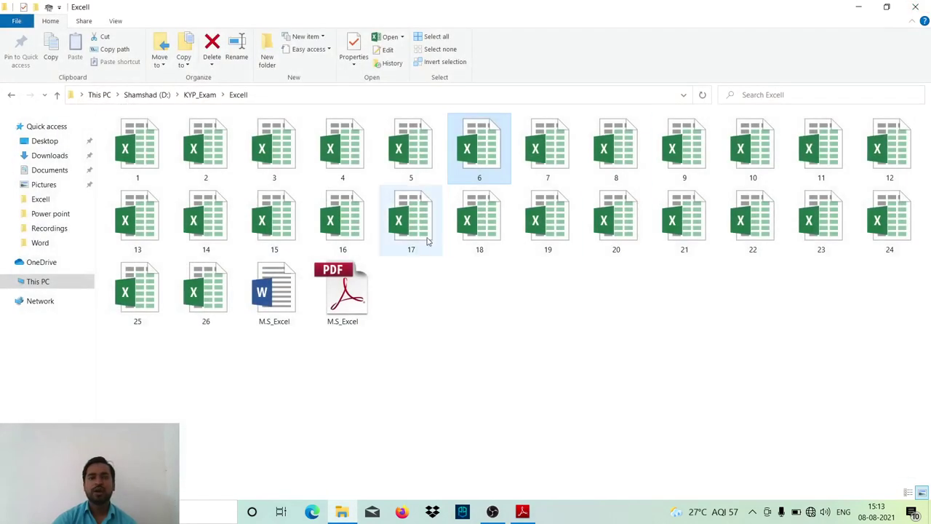
# - Check the practice question list, then open workbook 7 from the Excell folder
pyautogui.click(521, 513)
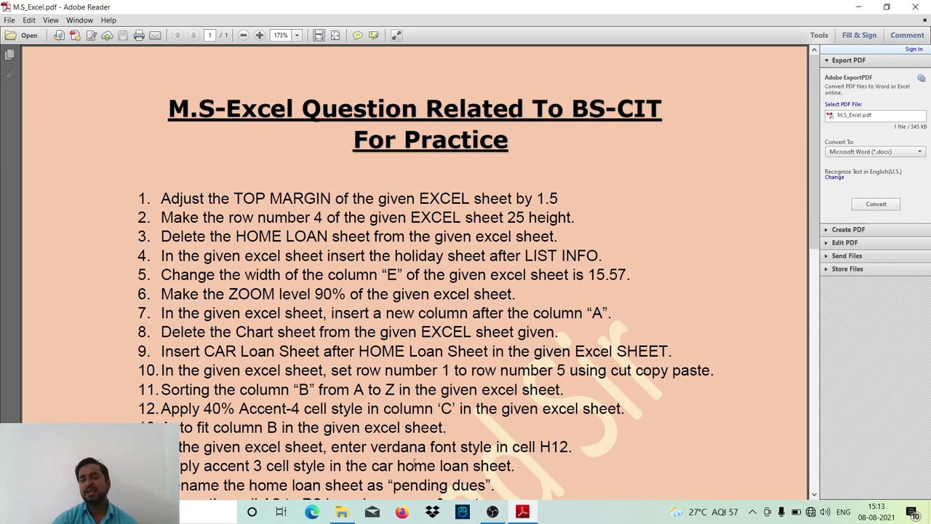
pyautogui.click(339, 507)
pyautogui.click(535, 149)
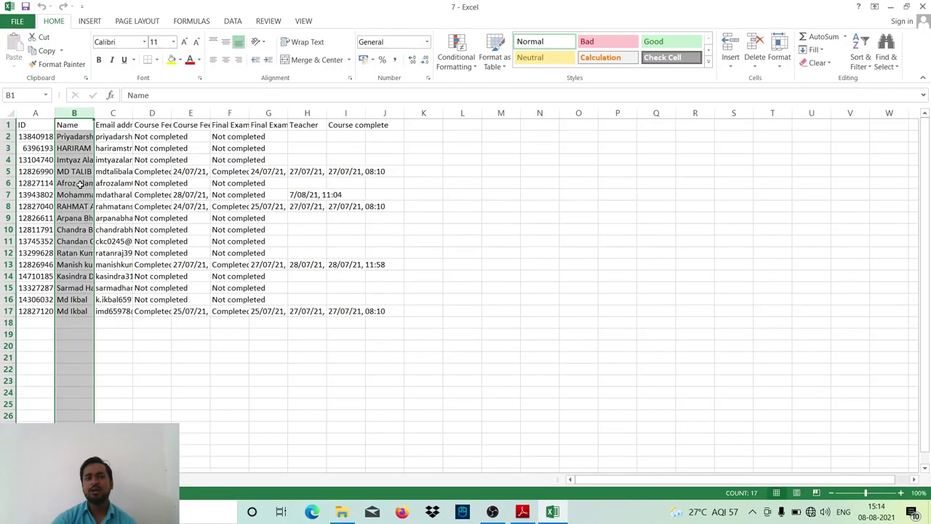
# - Insert an empty column B before Name in workbook 7, then save and close it
pyautogui.click(27, 111)
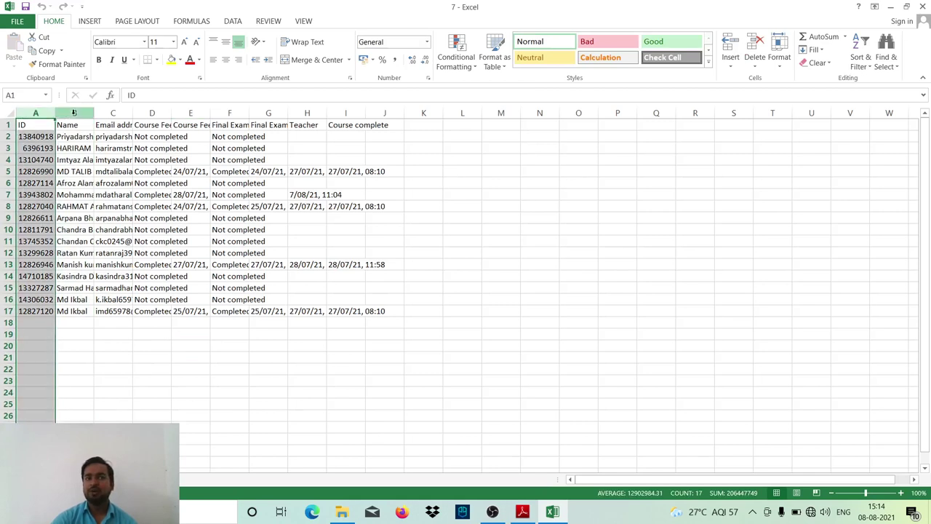
pyautogui.click(73, 113)
pyautogui.rightClick(73, 113)
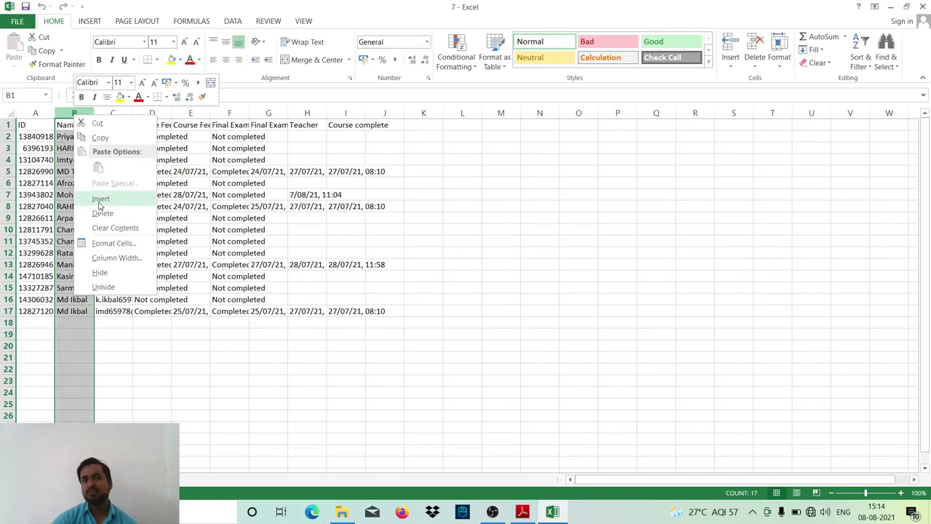
pyautogui.click(100, 200)
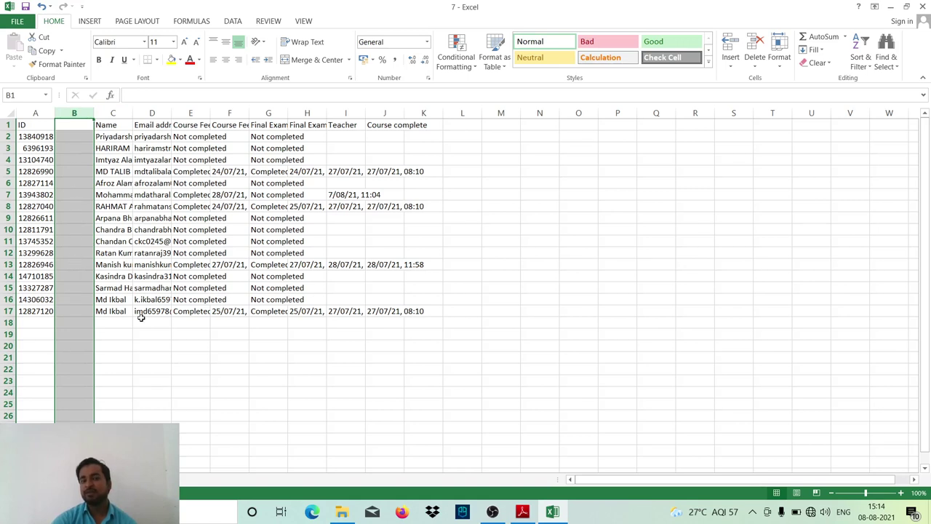
pyautogui.click(142, 357)
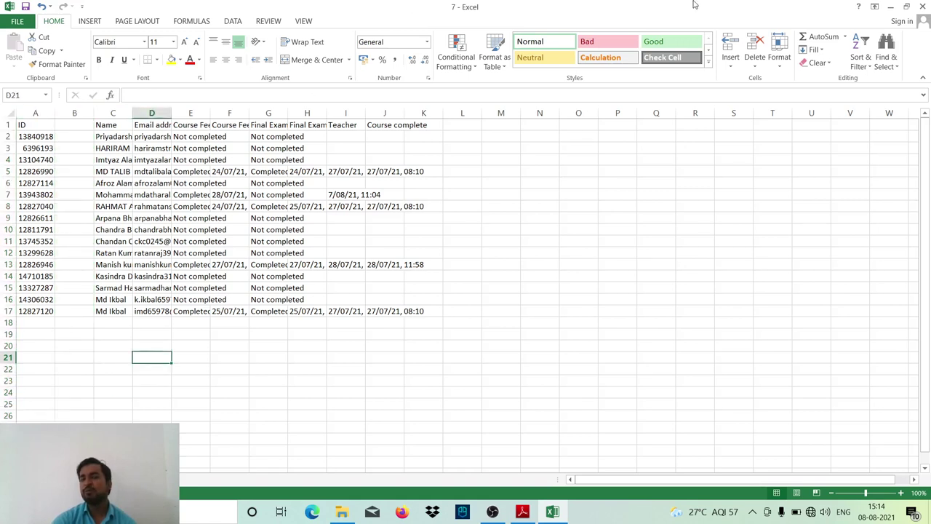
pyautogui.click(925, 6)
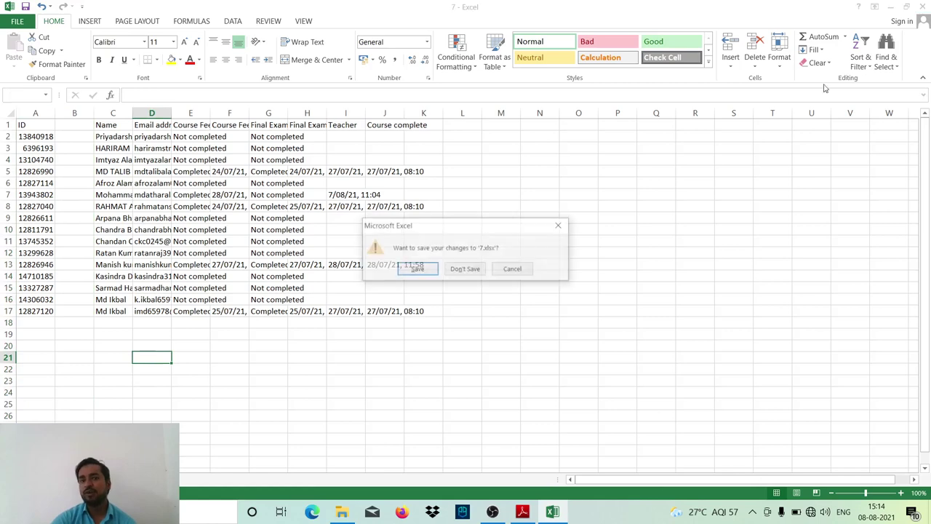
pyautogui.click(419, 269)
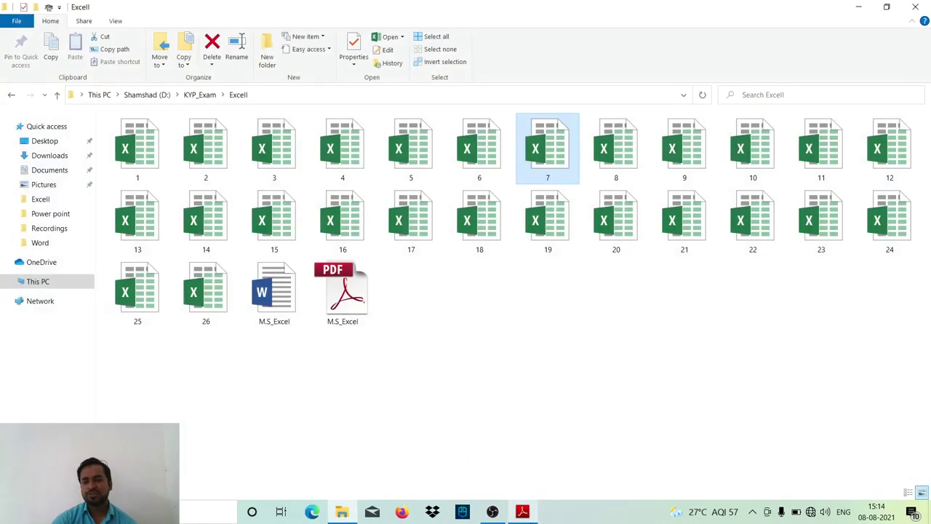
# - Check the question list in Adobe Reader, then open workbook 8 from the Excell folder
pyautogui.click(523, 511)
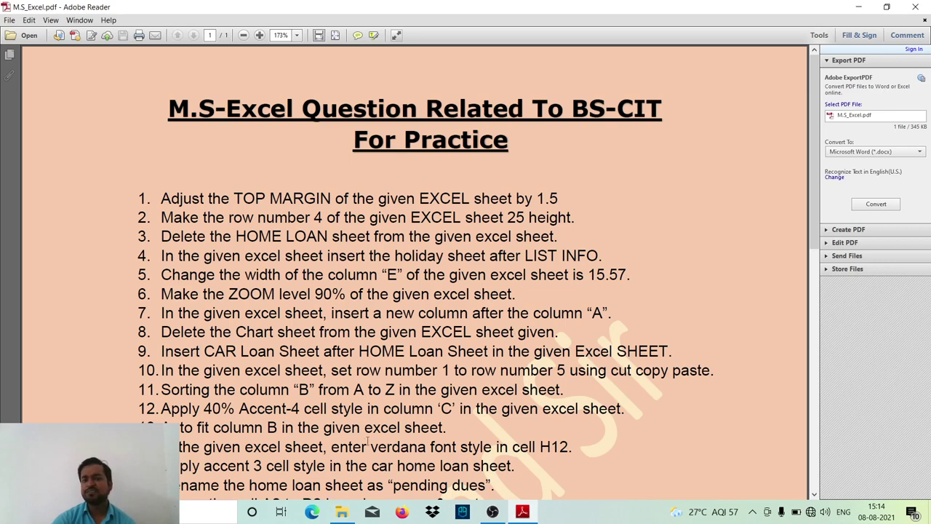
pyautogui.click(341, 511)
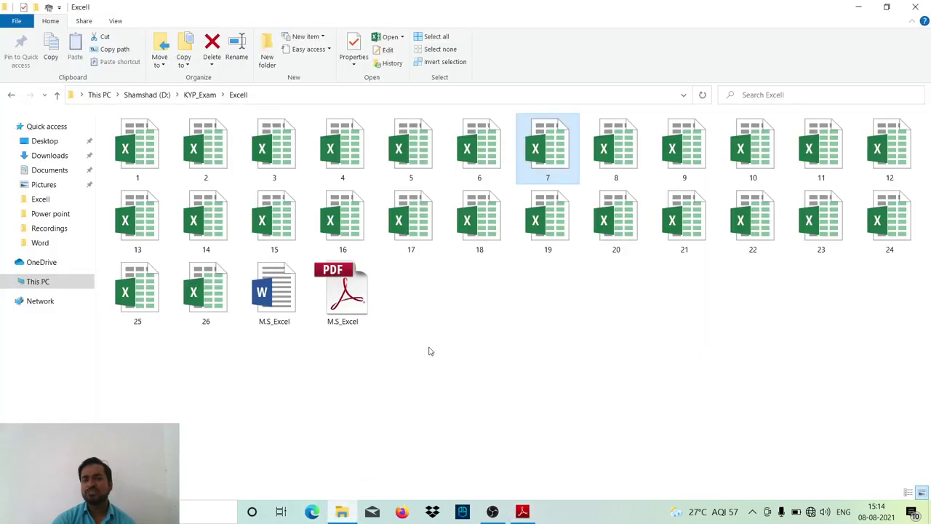
pyautogui.click(619, 152)
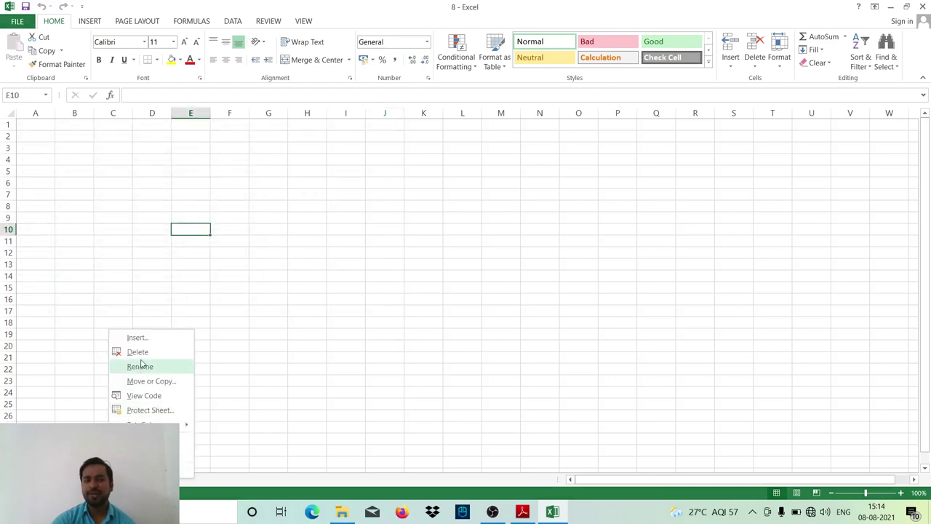
# - Delete workbook 8's blank extra sheet, keeping the data sheet, then save and close it
pyautogui.click(141, 352)
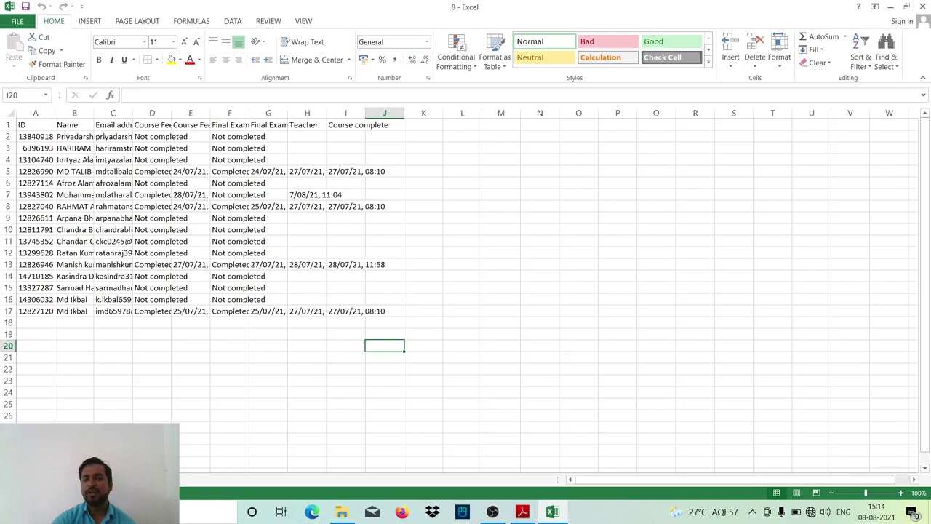
pyautogui.click(923, 6)
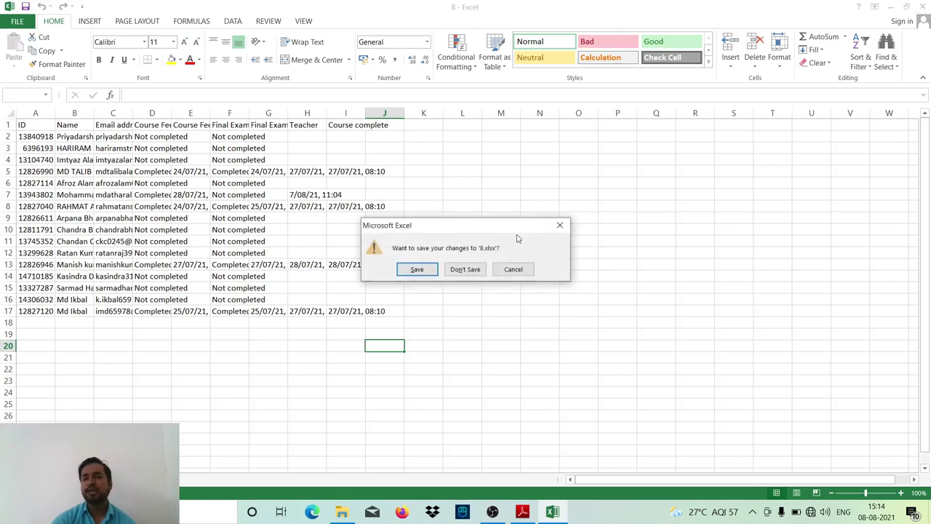
pyautogui.click(405, 269)
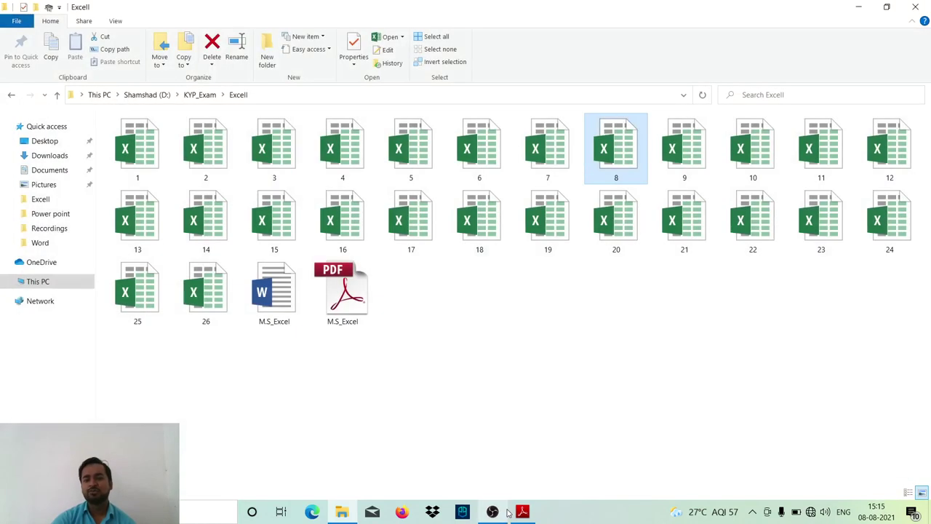
# - Scroll to the next task in the PDF question list, then open workbook 9
pyautogui.click(522, 512)
pyautogui.scroll(-1, 227, 325)
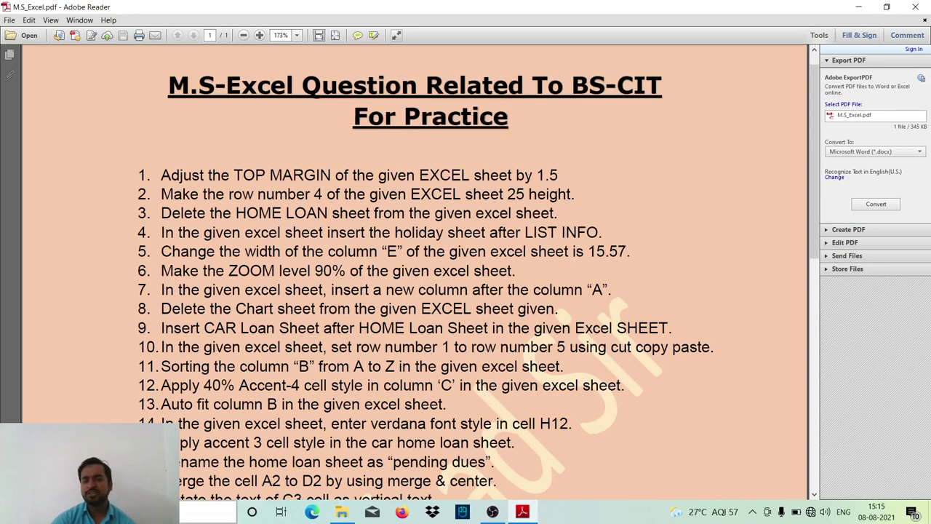
pyautogui.click(343, 513)
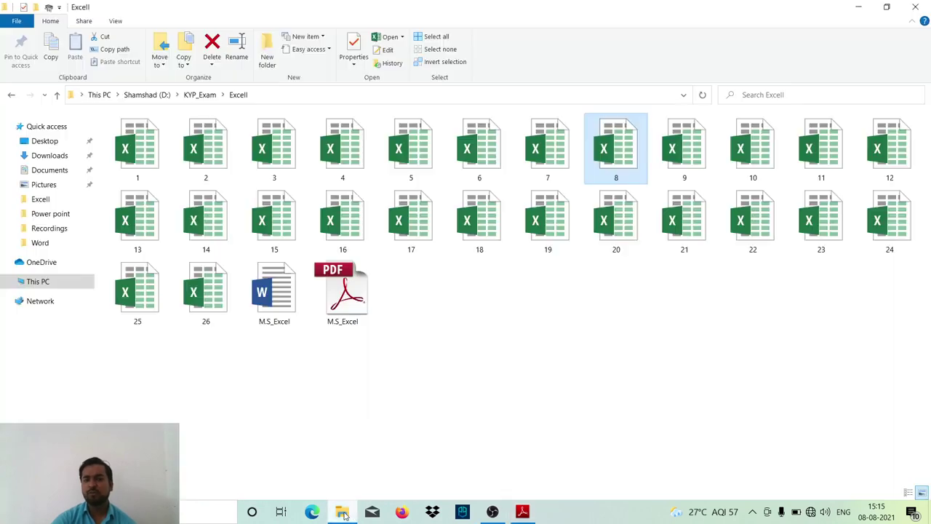
pyautogui.doubleClick(701, 166)
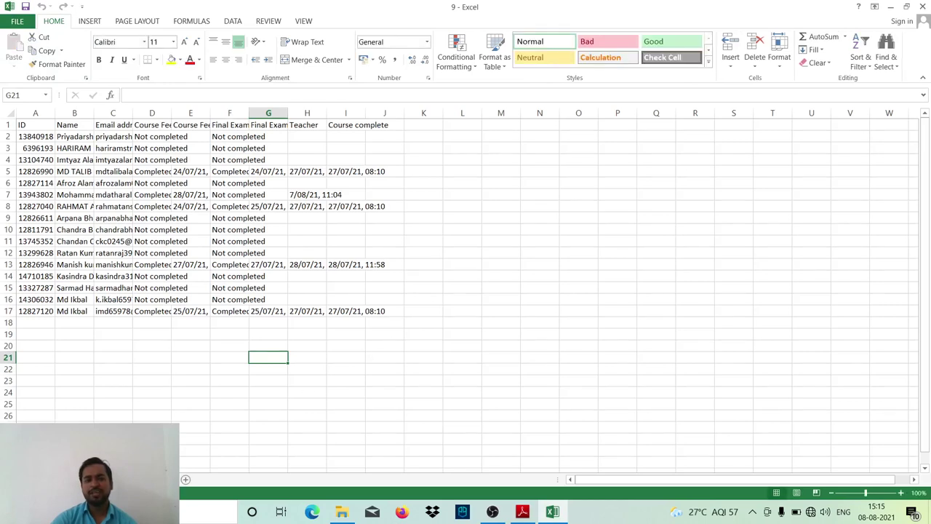
# - Add a new blank sheet to workbook 9
pyautogui.rightClick(136, 480)
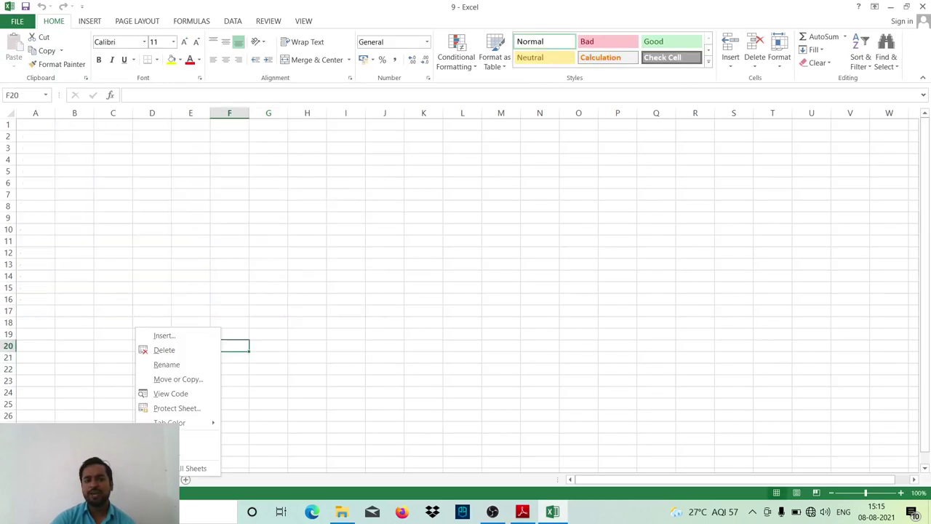
pyautogui.click(247, 480)
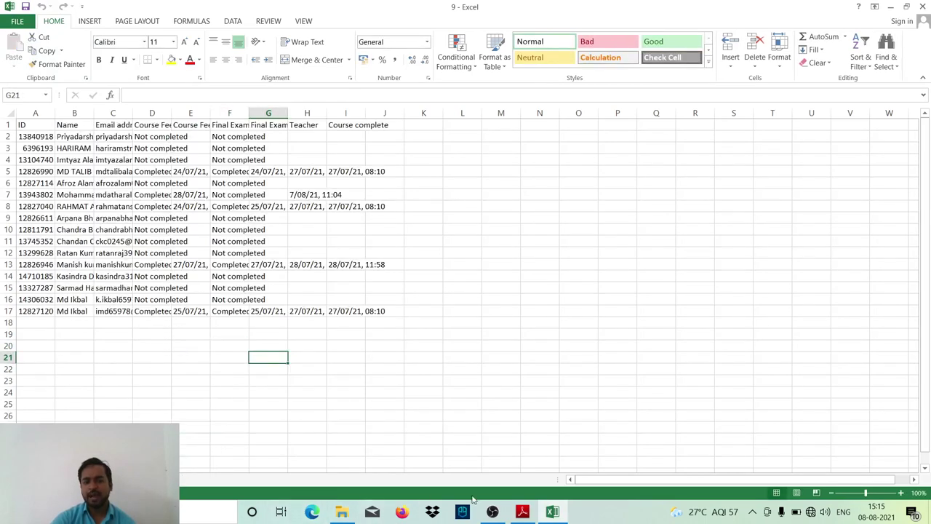
pyautogui.moveTo(523, 511)
pyautogui.moveTo(517, 477)
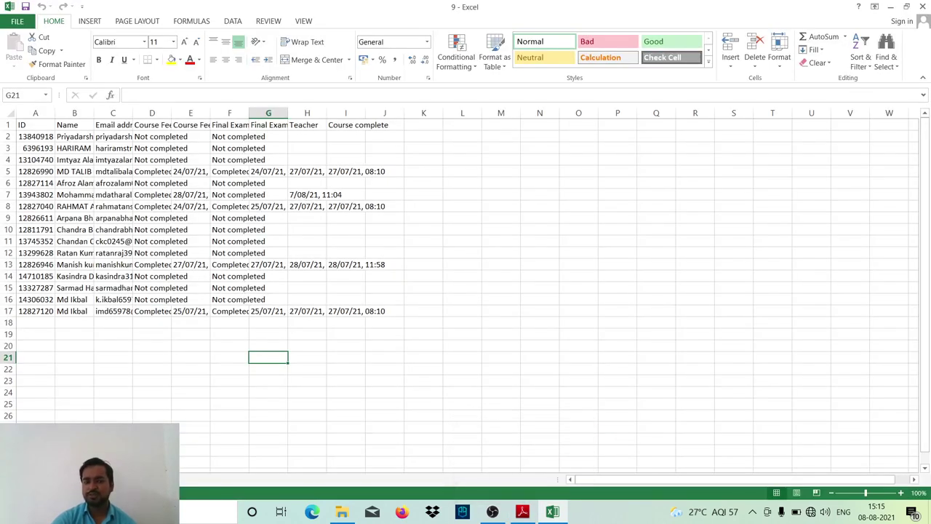
pyautogui.hotkey('ctrl', 'pagedown')
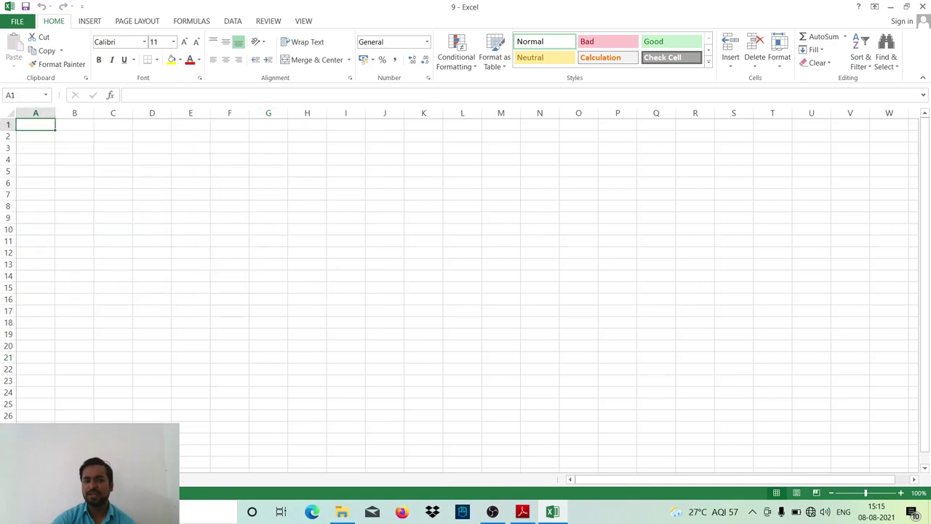
# - Rename the new sheet, then close workbook 9 and answer the save prompt
pyautogui.rightClick(127, 475)
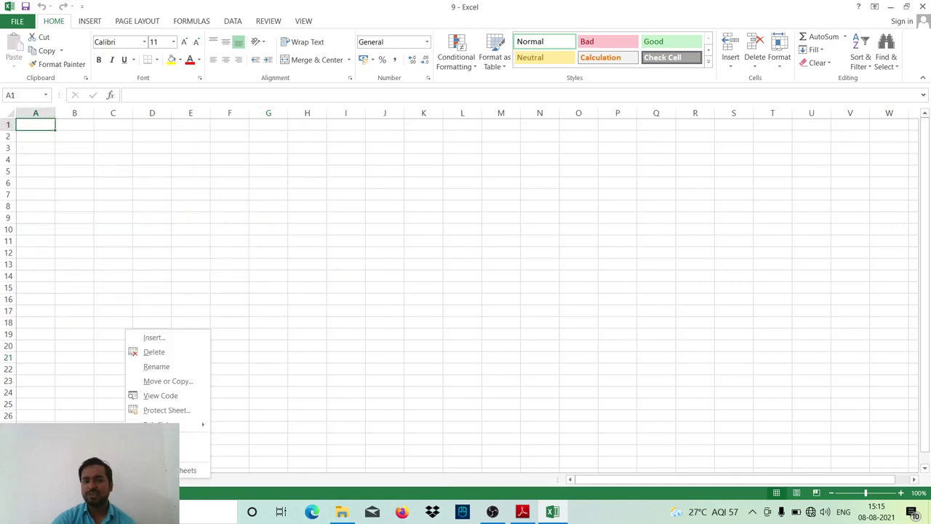
pyautogui.click(158, 367)
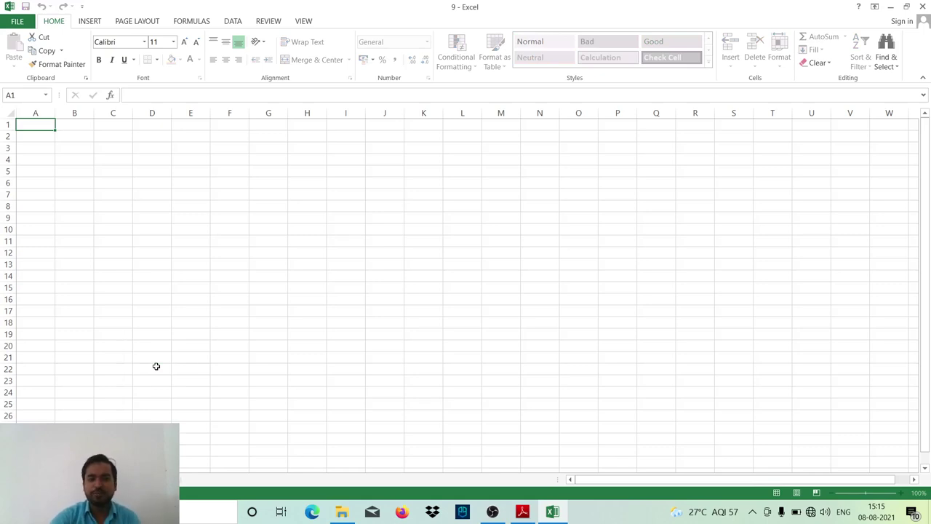
pyautogui.click(156, 366)
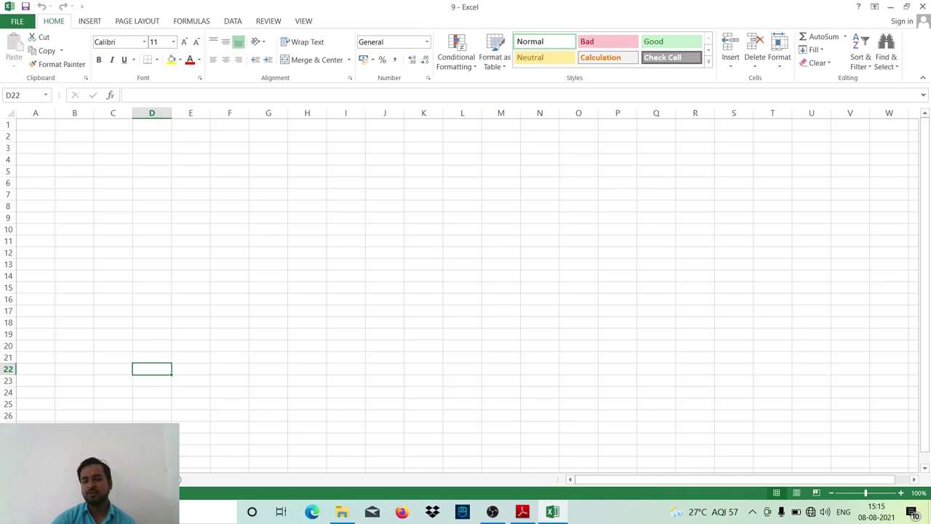
pyautogui.click(922, 6)
pyautogui.click(466, 269)
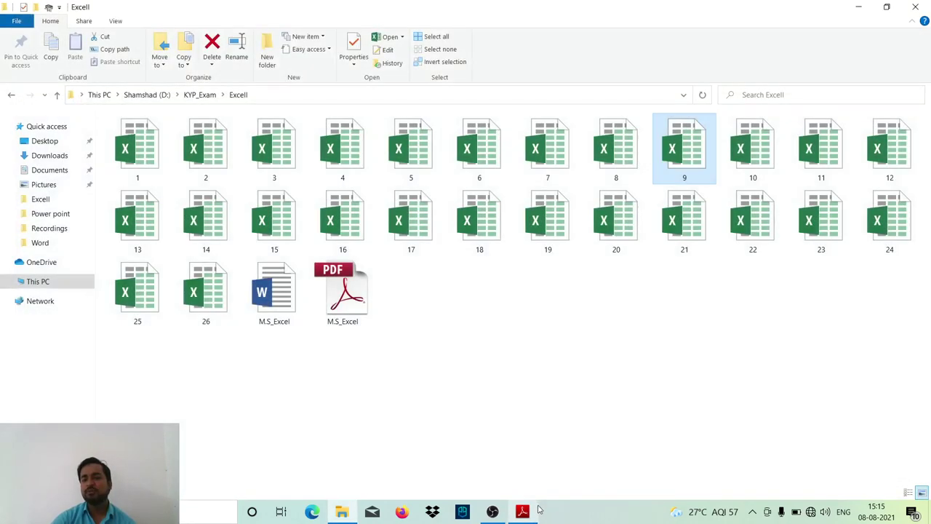
# - Review the question list again, then open workbook 10 from the Excell folder
pyautogui.click(522, 511)
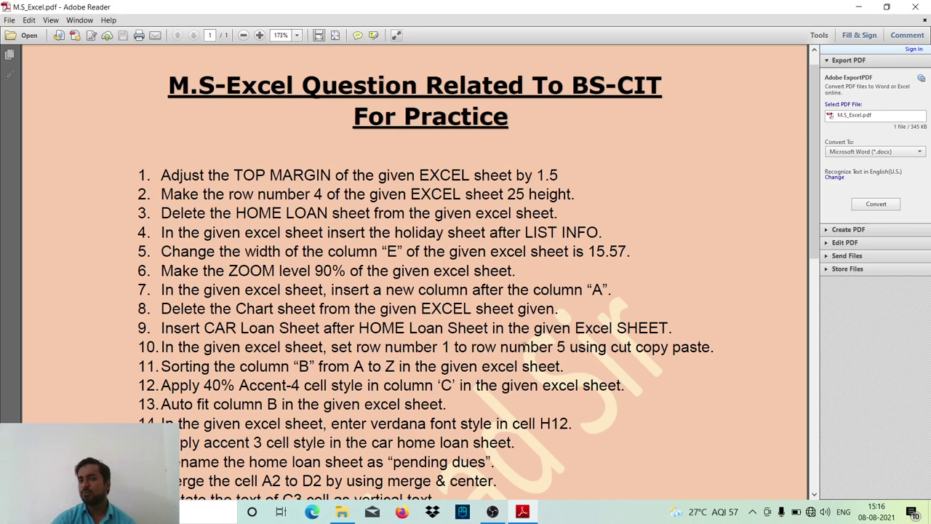
pyautogui.click(342, 511)
pyautogui.click(758, 131)
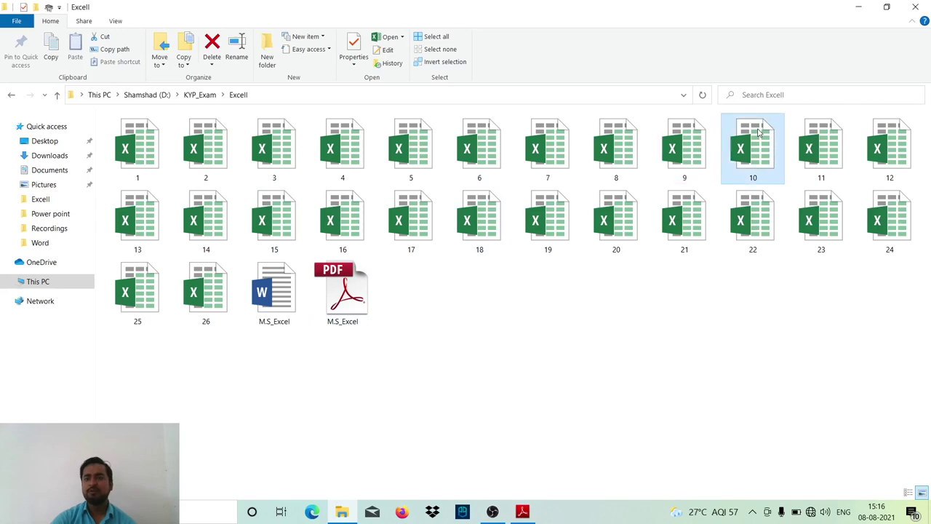
pyautogui.doubleClick(758, 131)
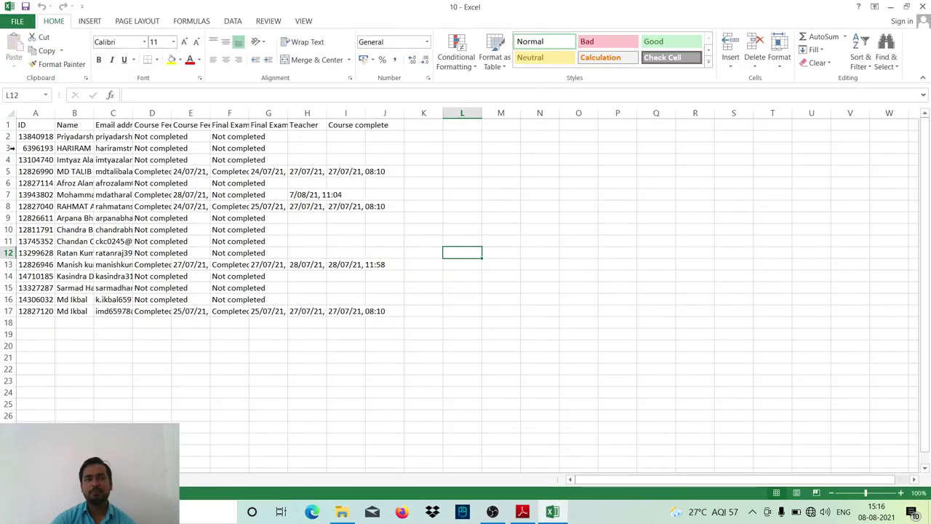
# - Cut the header row from row 1 and paste it into row 5
pyautogui.click(6, 124)
pyautogui.hotkey('ctrl', 'c')
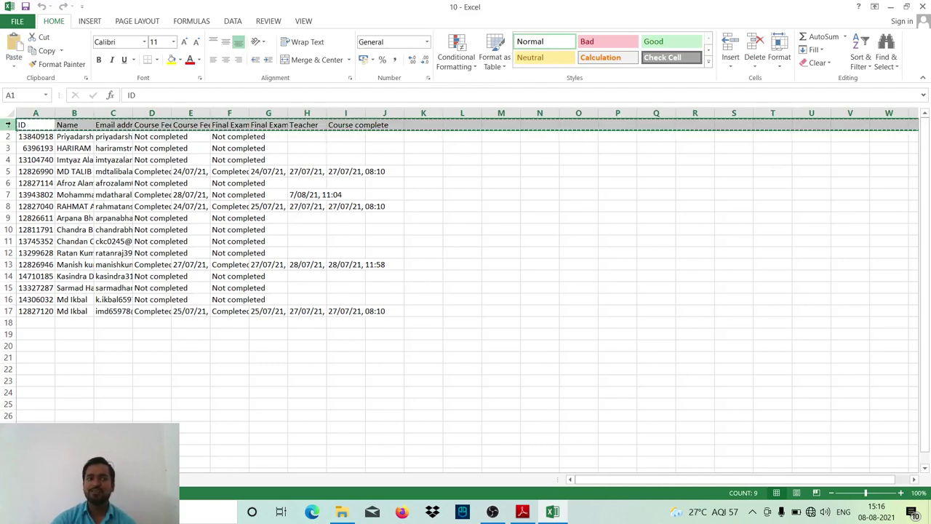
pyautogui.rightClick(8, 125)
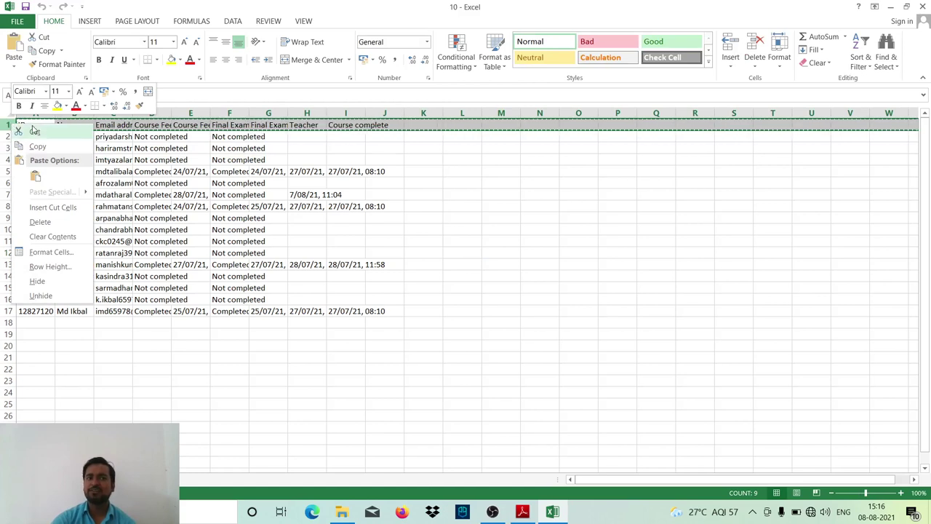
pyautogui.click(33, 134)
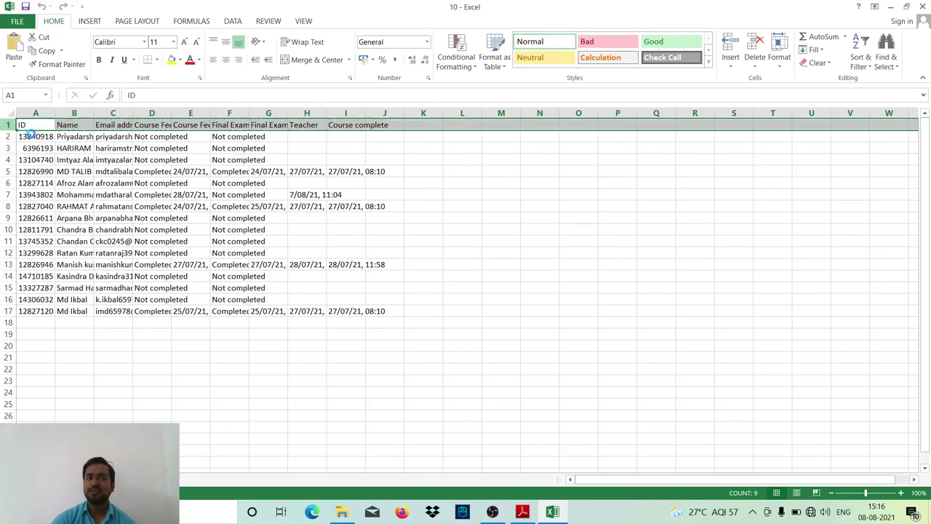
pyautogui.click(7, 171)
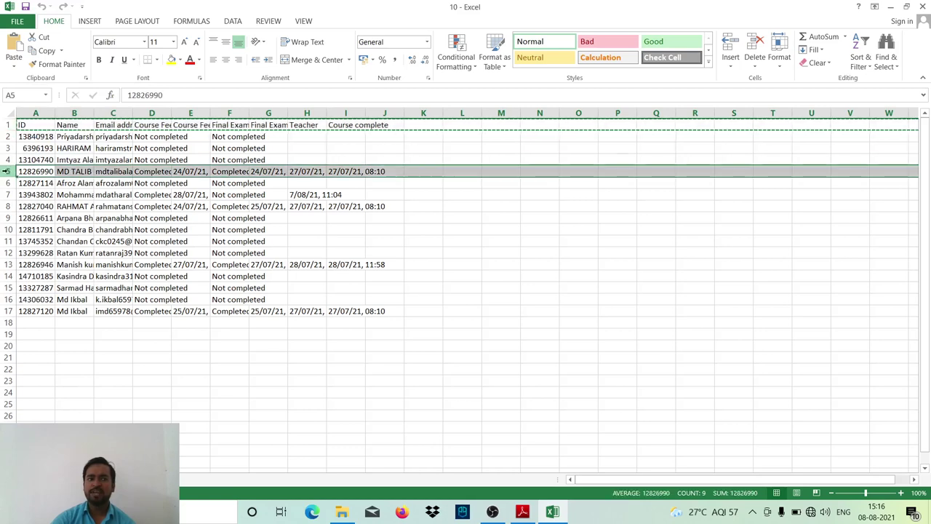
pyautogui.rightClick(8, 171)
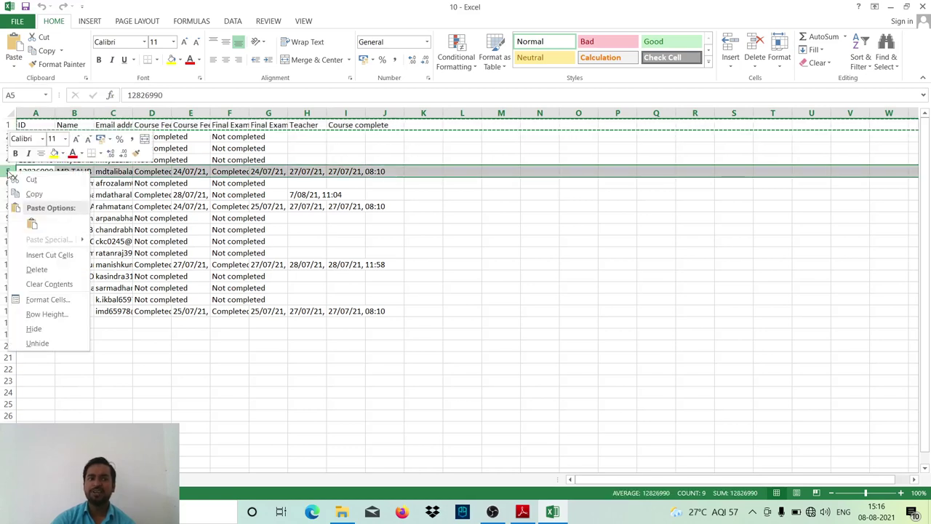
pyautogui.click(32, 225)
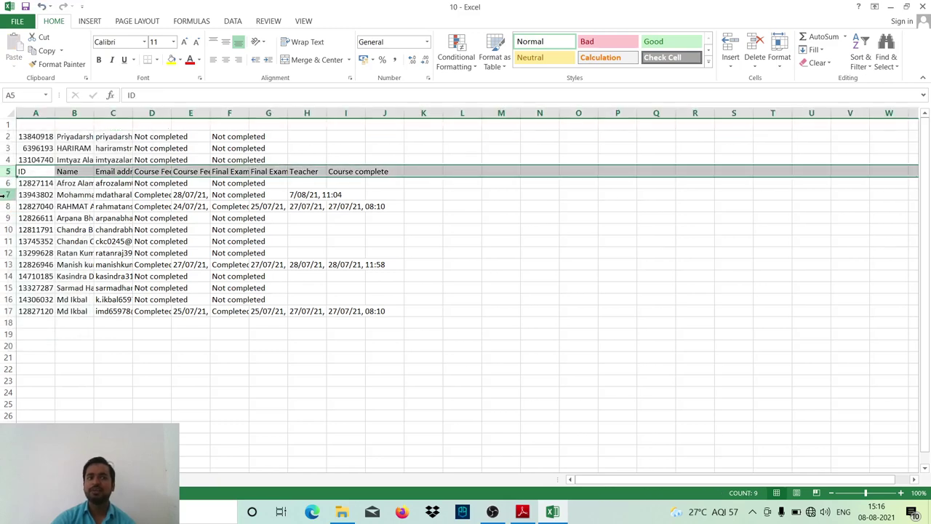
# - Confirm row 1 is now empty, then save and close workbook 10
pyautogui.click(6, 124)
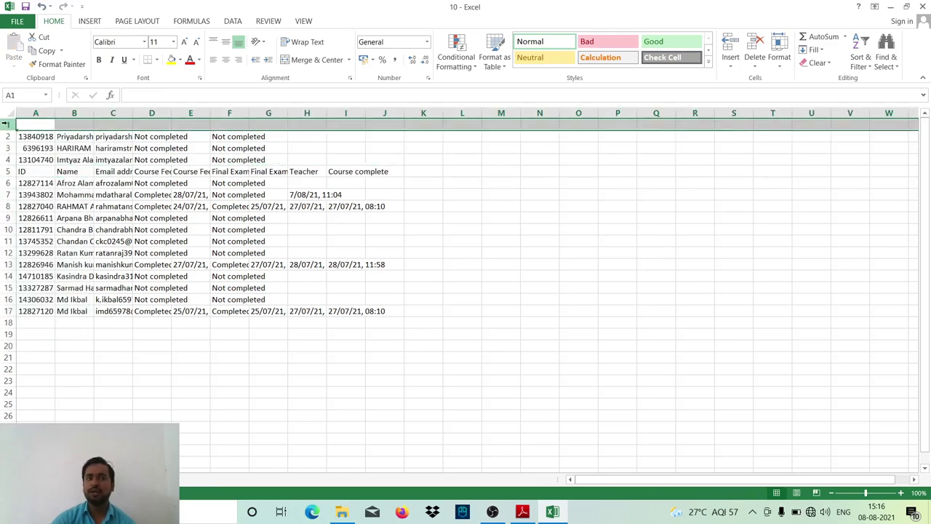
pyautogui.click(8, 171)
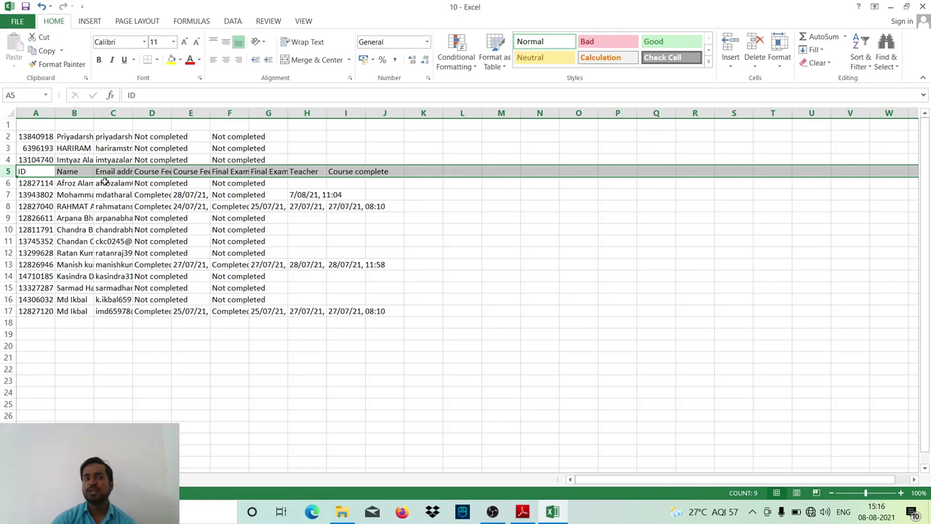
pyautogui.click(923, 6)
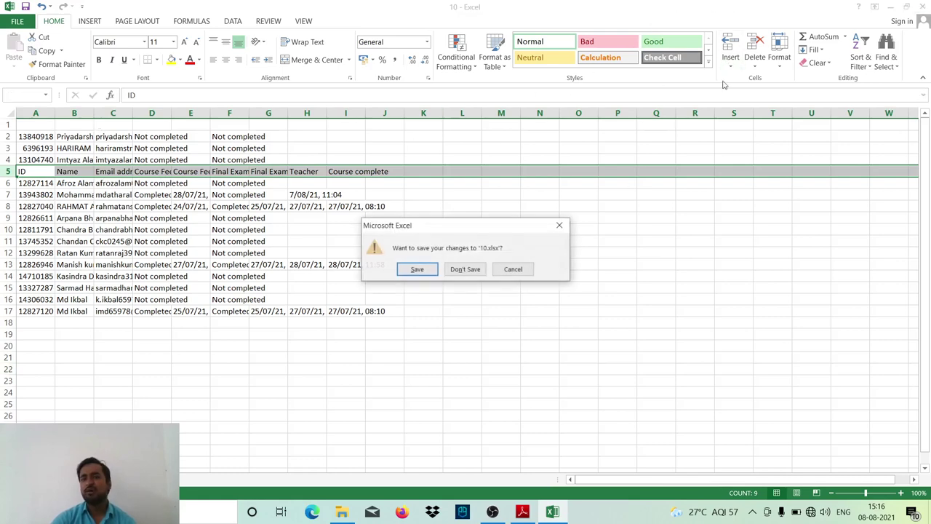
pyautogui.click(416, 270)
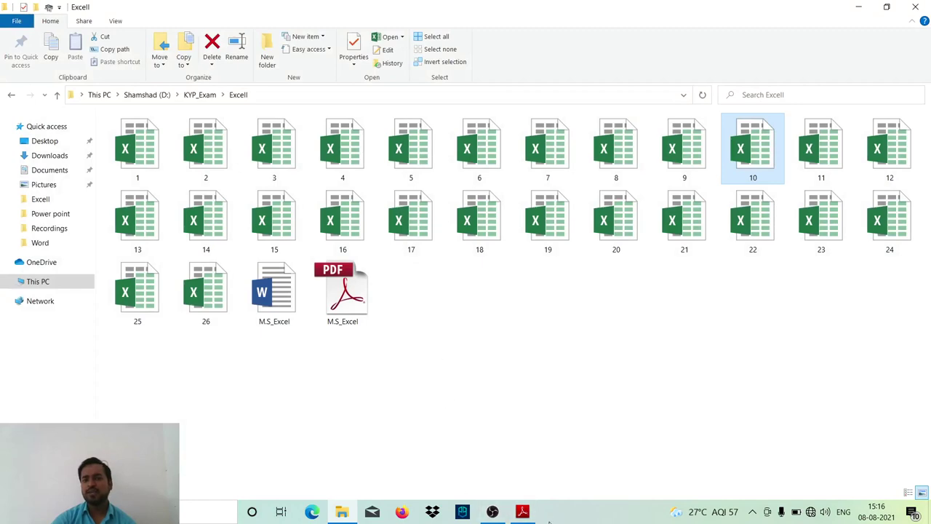
pyautogui.click(524, 513)
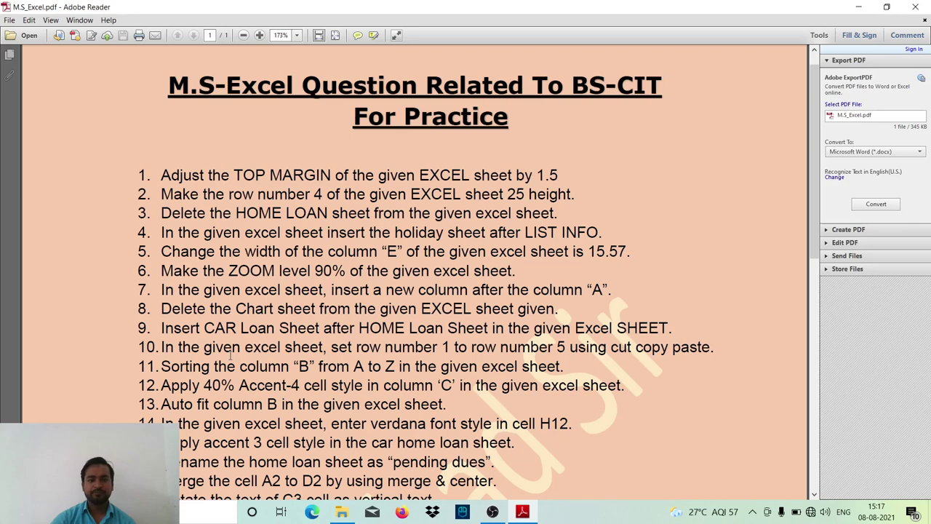
pyautogui.scroll(-1, 231, 355)
pyautogui.scroll(-1, 229, 352)
pyautogui.scroll(-1, 226, 348)
pyautogui.scroll(-1, 222, 342)
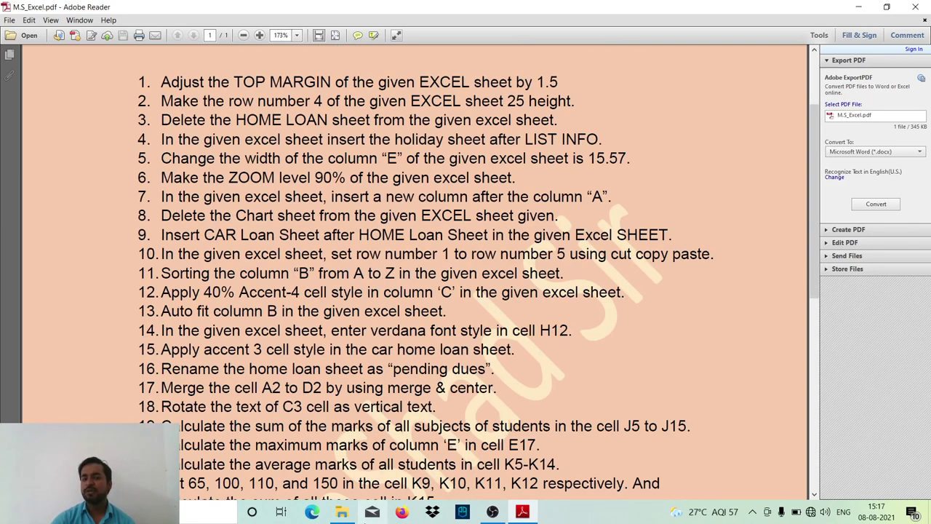
pyautogui.click(341, 512)
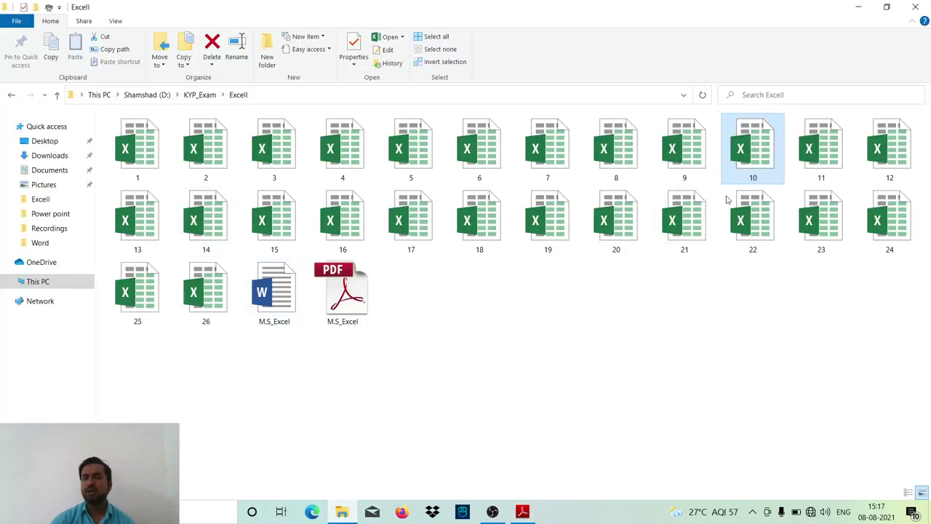
# - Open 11.xlsx and sort column B's names A to Z, continuing with the current selection only
pyautogui.doubleClick(825, 166)
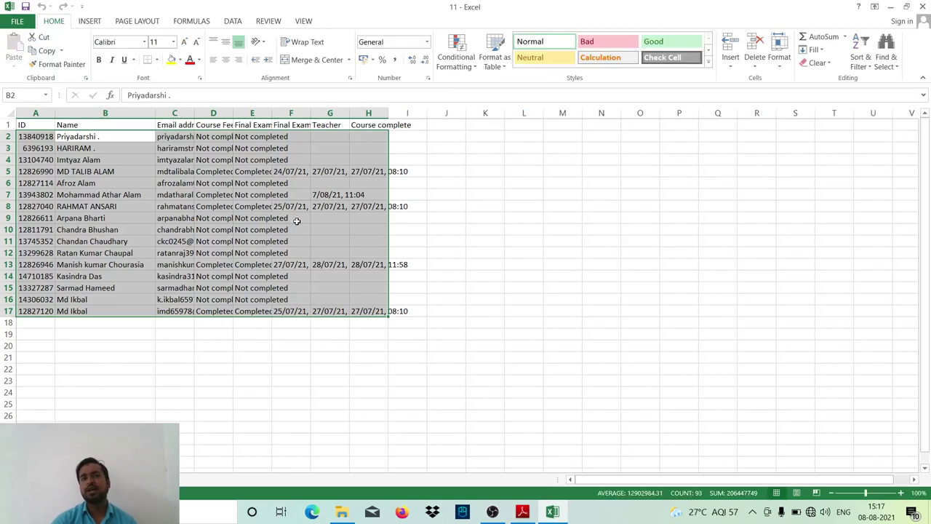
pyautogui.click(301, 368)
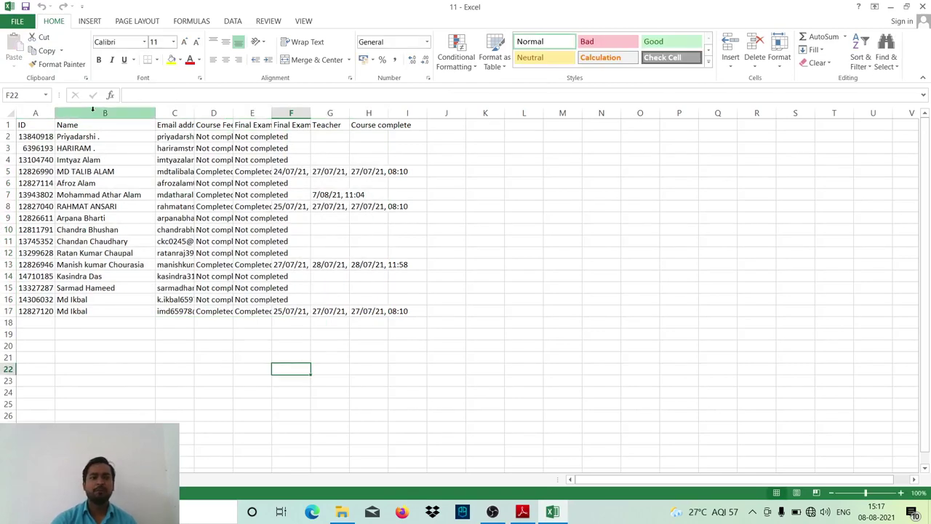
pyautogui.click(93, 113)
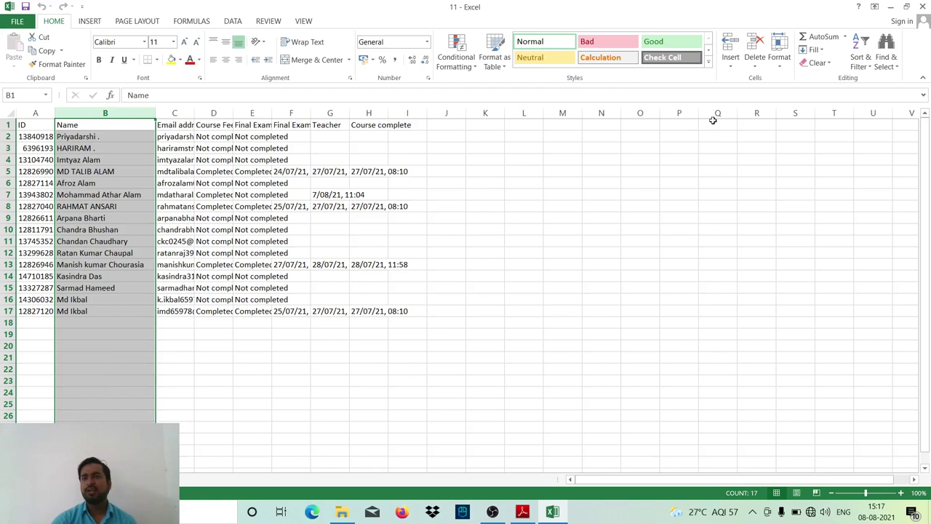
pyautogui.click(868, 67)
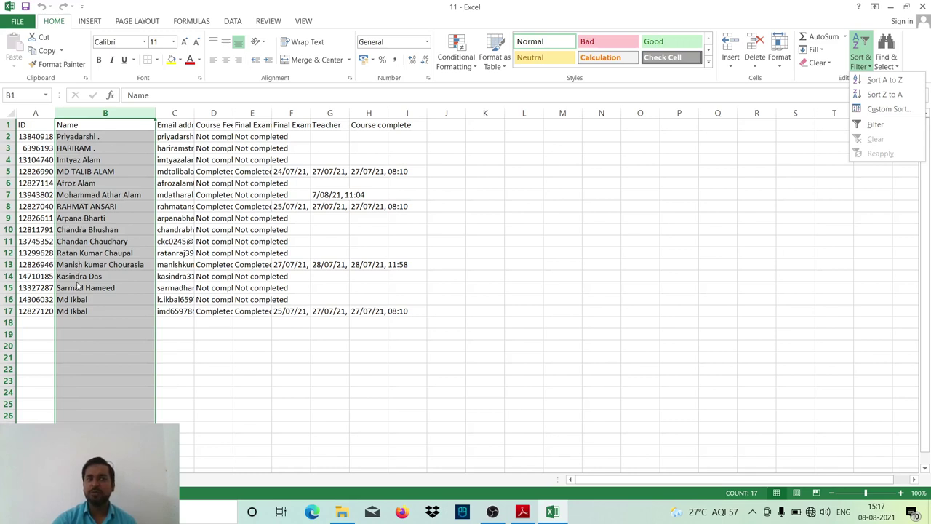
pyautogui.click(885, 81)
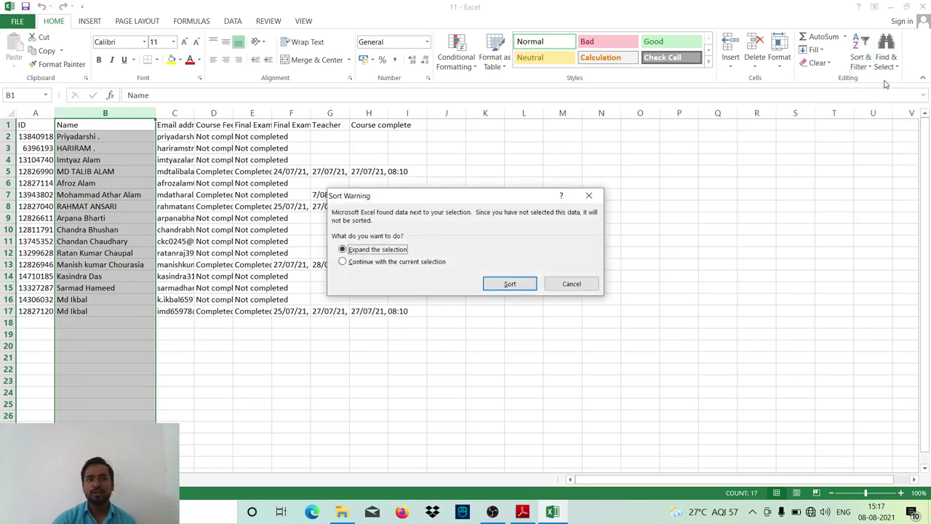
pyautogui.click(398, 262)
pyautogui.click(510, 283)
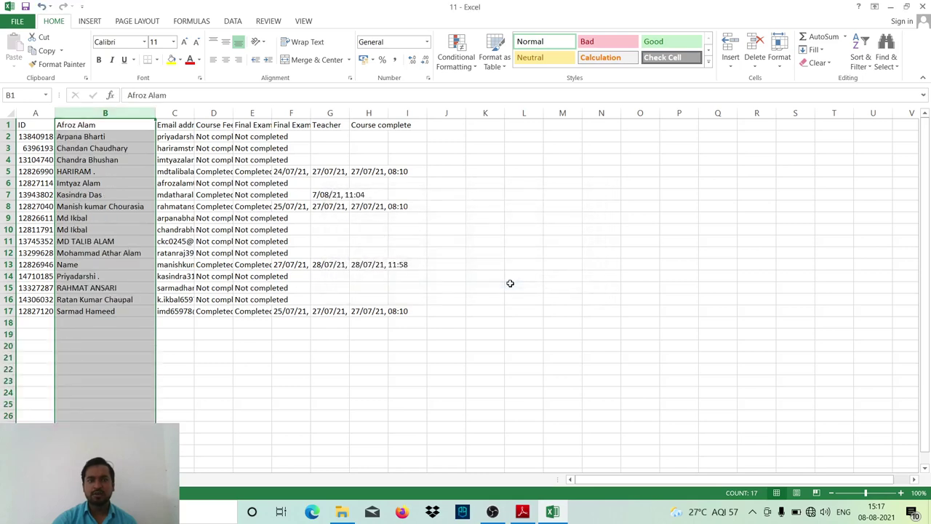
pyautogui.click(512, 286)
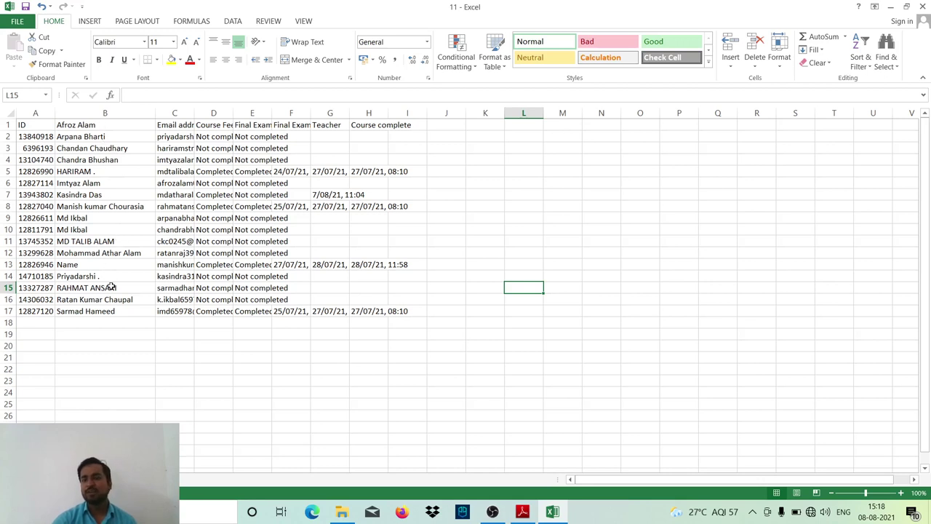
# - Close 11.xlsx, keeping its changes at the save prompt
pyautogui.click(927, 5)
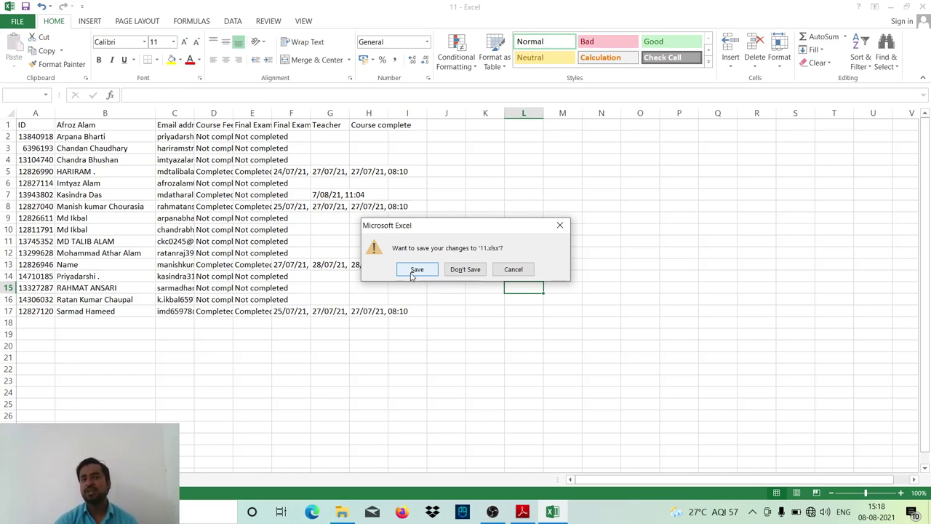
pyautogui.click(414, 271)
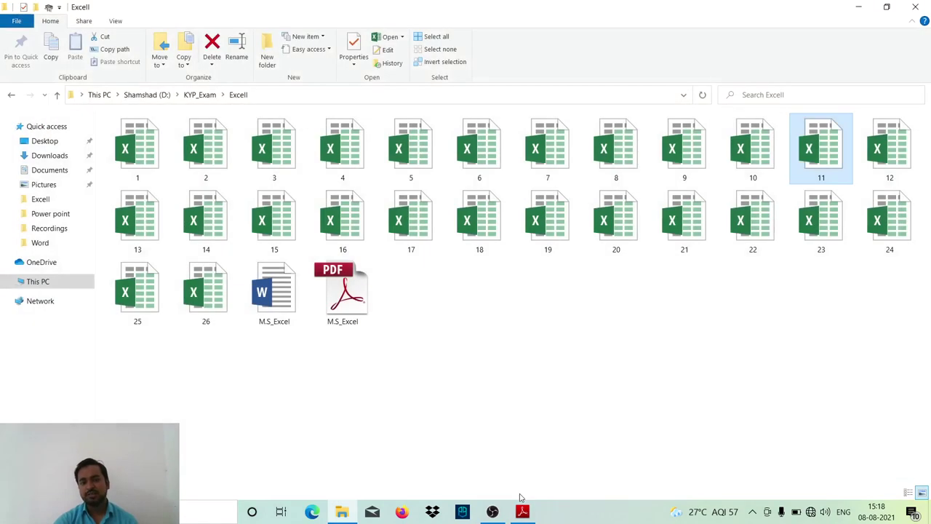
pyautogui.click(523, 510)
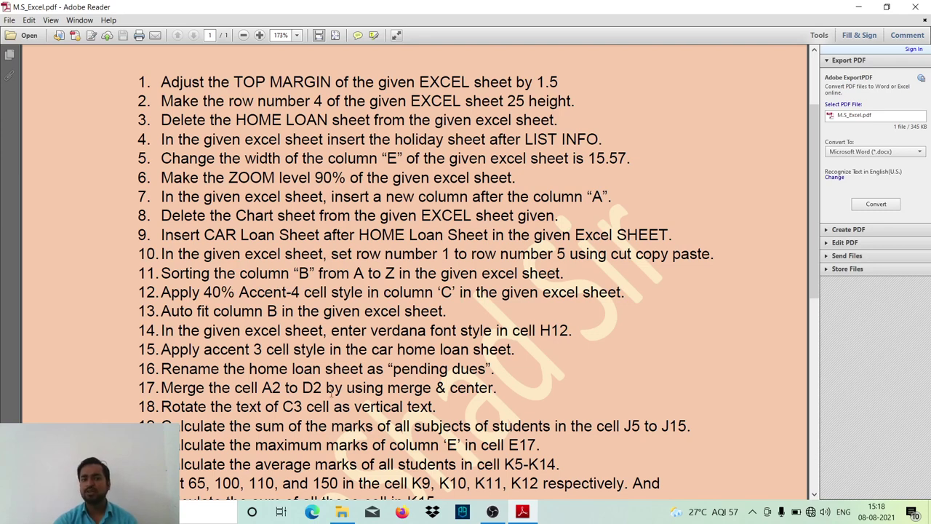
pyautogui.click(341, 511)
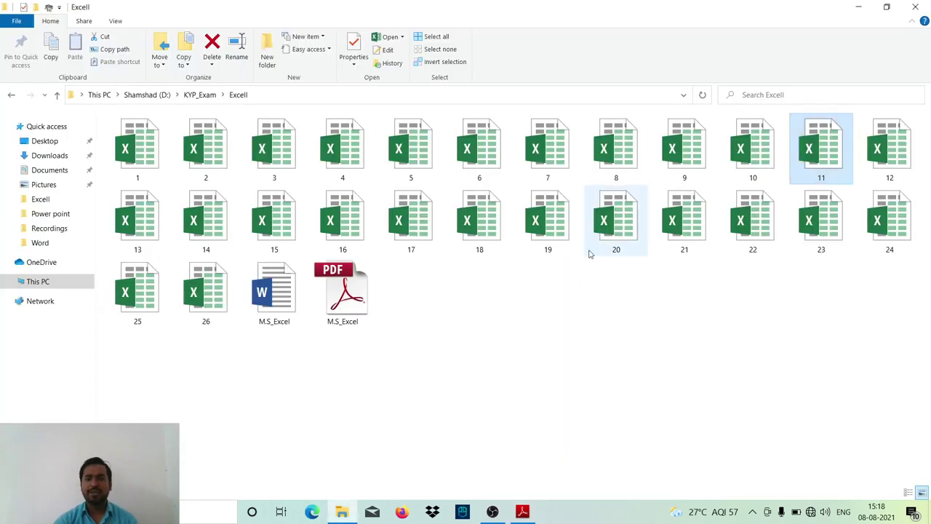
pyautogui.click(879, 154)
# - Open 12.xlsx and give column C the 40% - Accent4 cell style
pyautogui.doubleClick(880, 154)
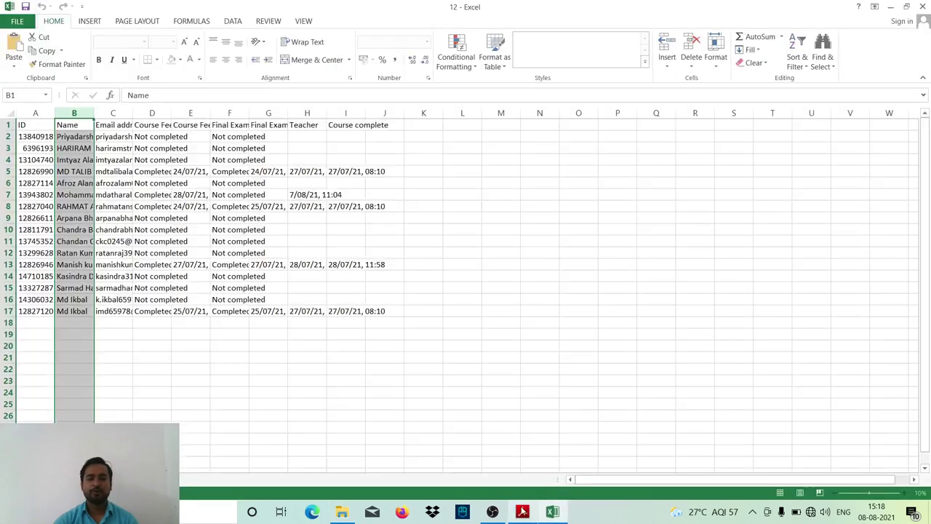
pyautogui.moveTo(522, 512)
pyautogui.click(524, 462)
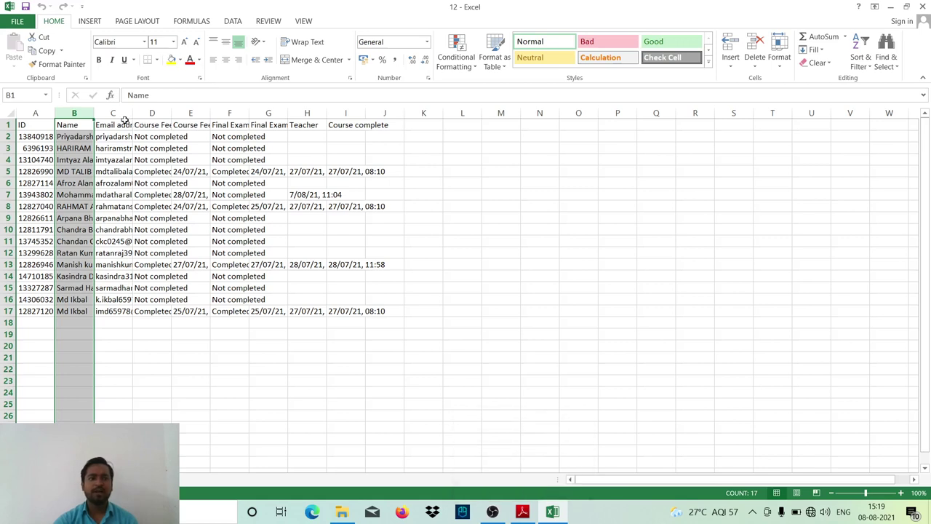
pyautogui.click(117, 112)
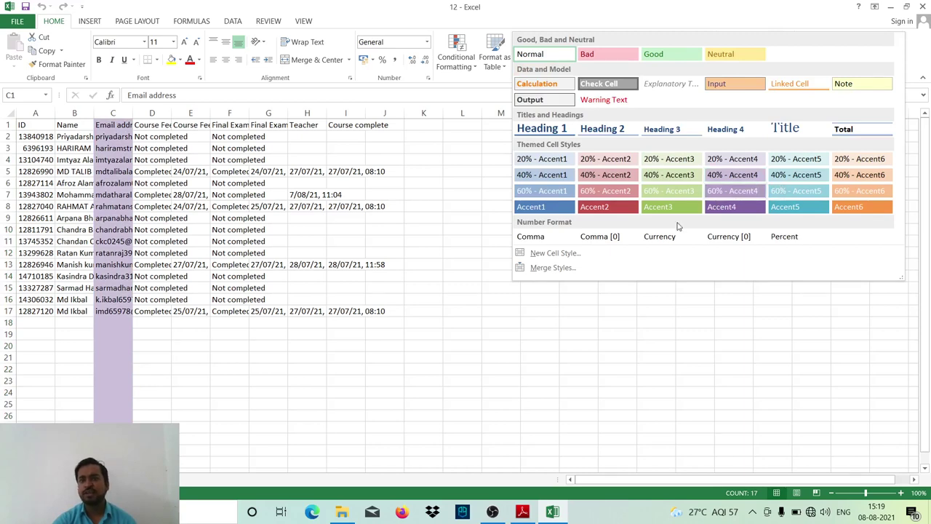
pyautogui.click(529, 484)
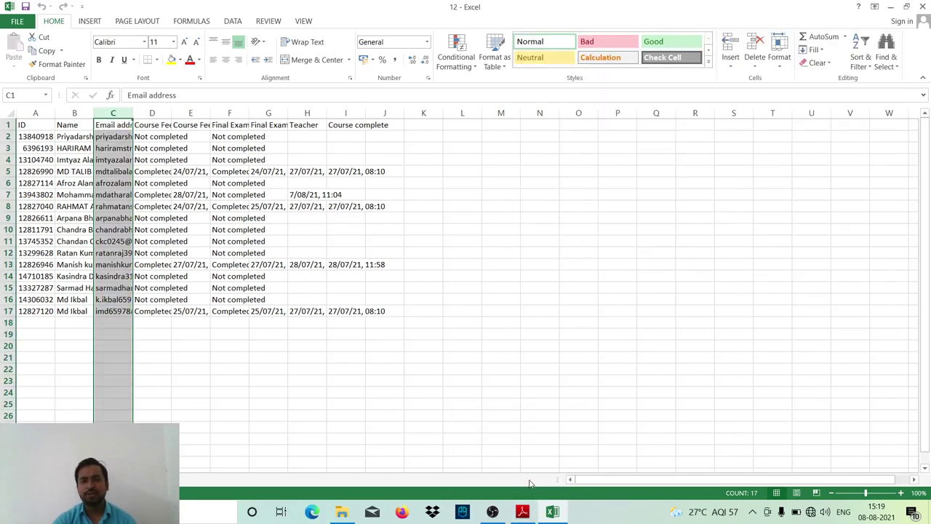
pyautogui.moveTo(524, 510)
pyautogui.moveTo(534, 480)
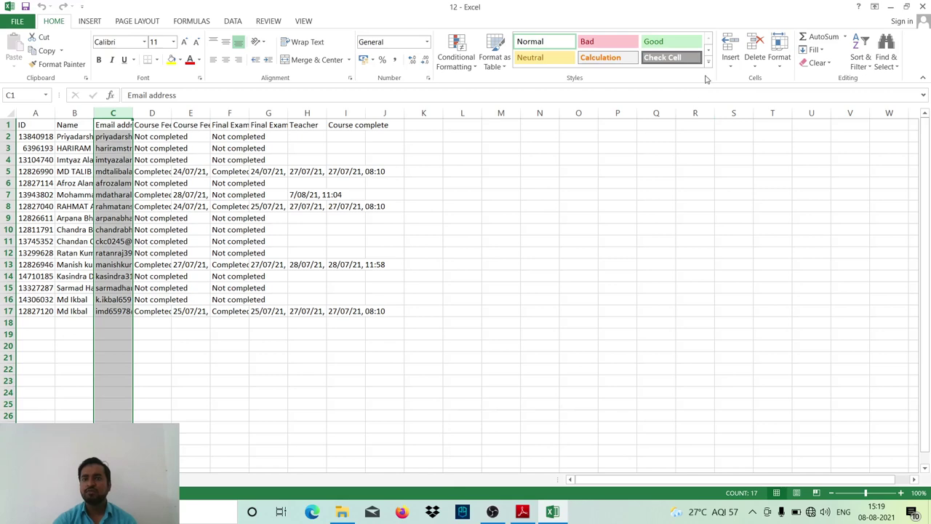
pyautogui.click(709, 63)
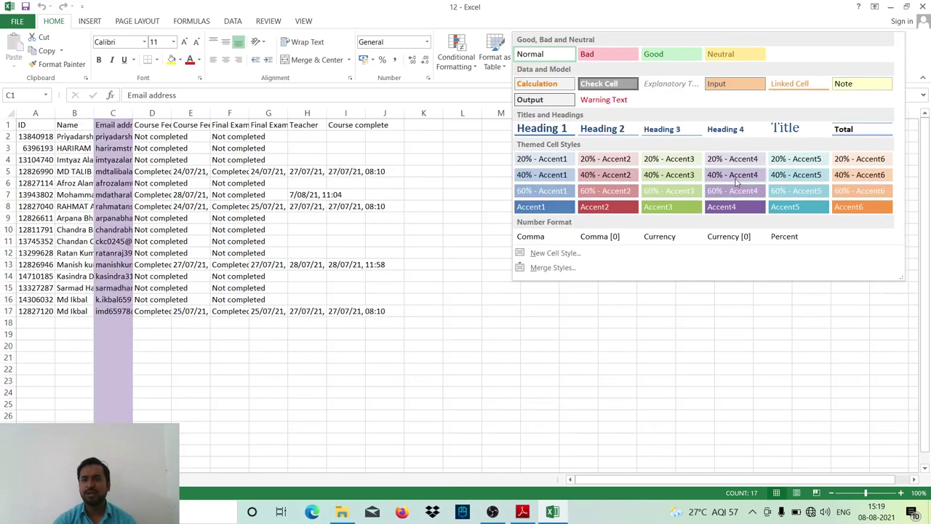
pyautogui.click(735, 191)
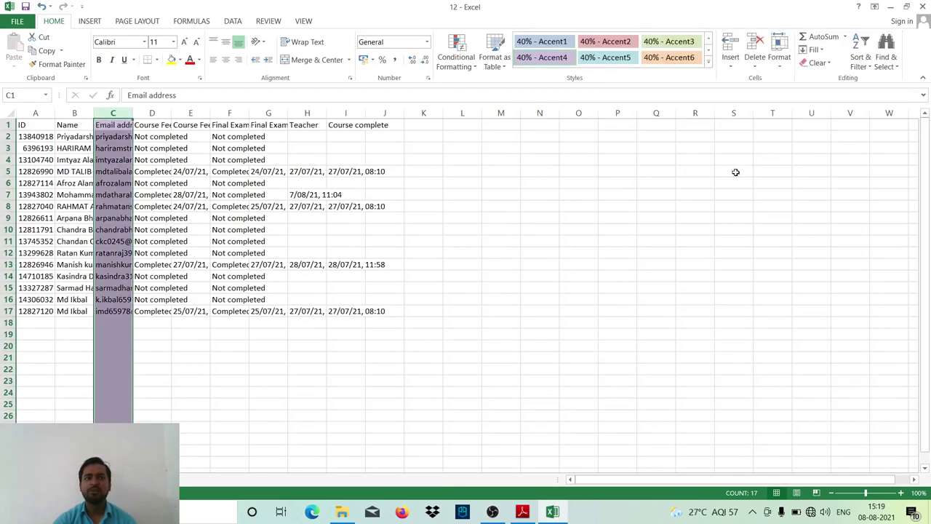
# - Deselect column C, then close workbook 12 with Alt+F4, saving the changes
pyautogui.click(600, 170)
pyautogui.hotkey('alt', 'F4')
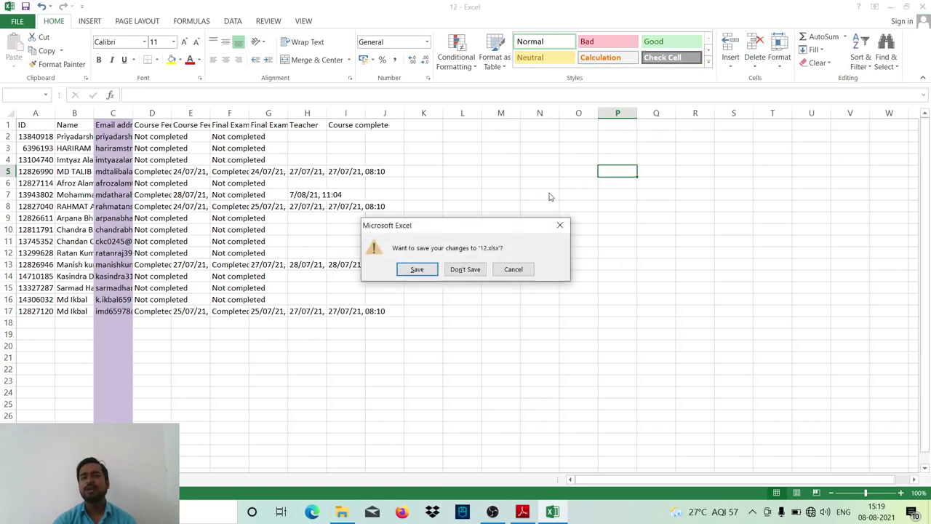
pyautogui.click(419, 269)
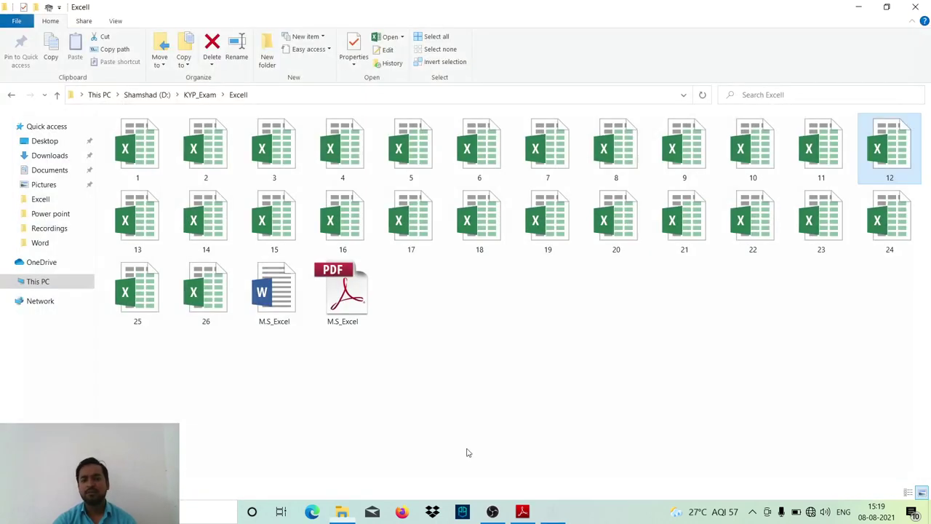
pyautogui.click(524, 511)
pyautogui.scroll(-1, 367, 301)
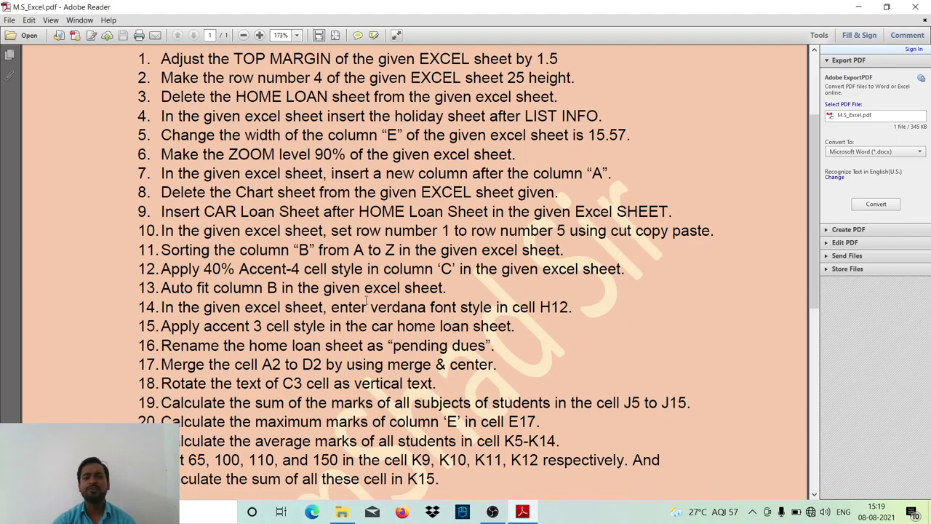
pyautogui.scroll(-1, 263, 297)
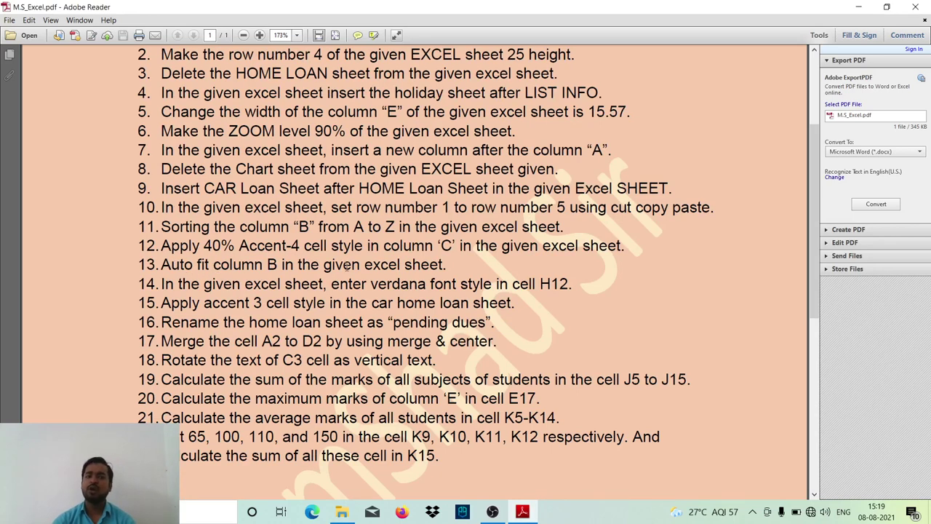
pyautogui.click(342, 511)
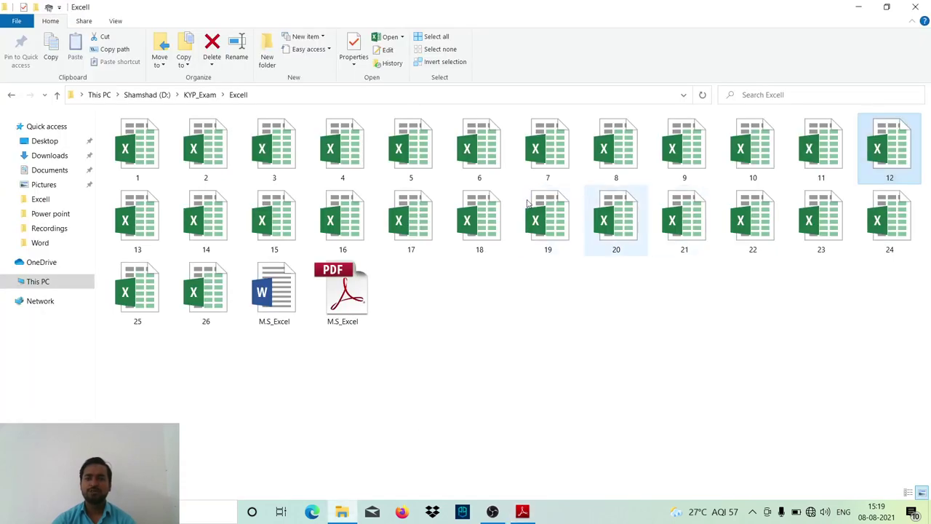
# - Open workbook 13 and AutoFit columns B and C to their contents
pyautogui.click(160, 203)
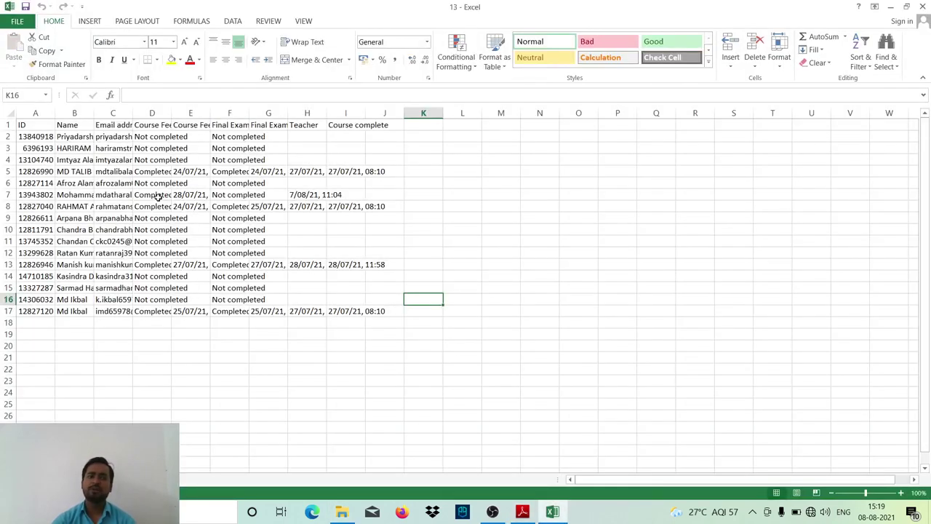
pyautogui.click(75, 114)
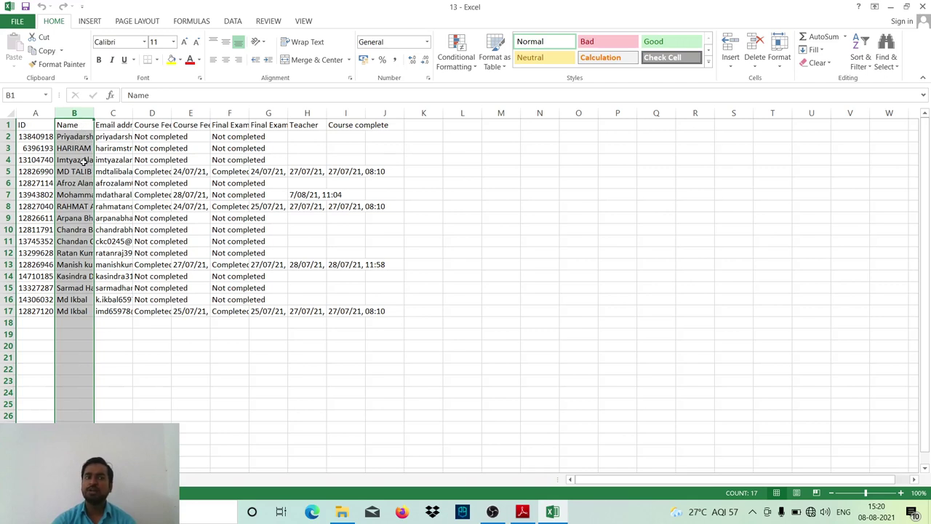
pyautogui.doubleClick(94, 115)
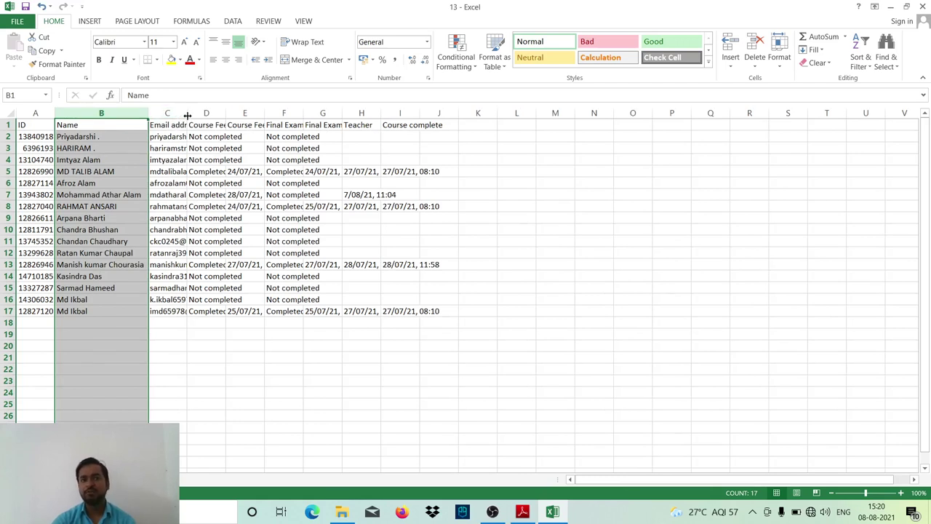
pyautogui.doubleClick(187, 115)
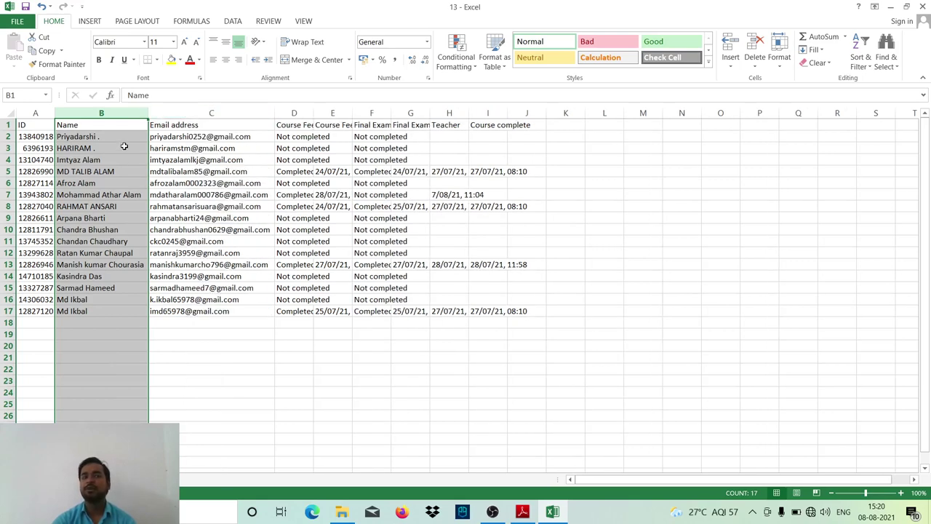
# - AutoFit column D to the Course Feedback heading, then save and close workbook 13
pyautogui.click(204, 365)
pyautogui.click(100, 113)
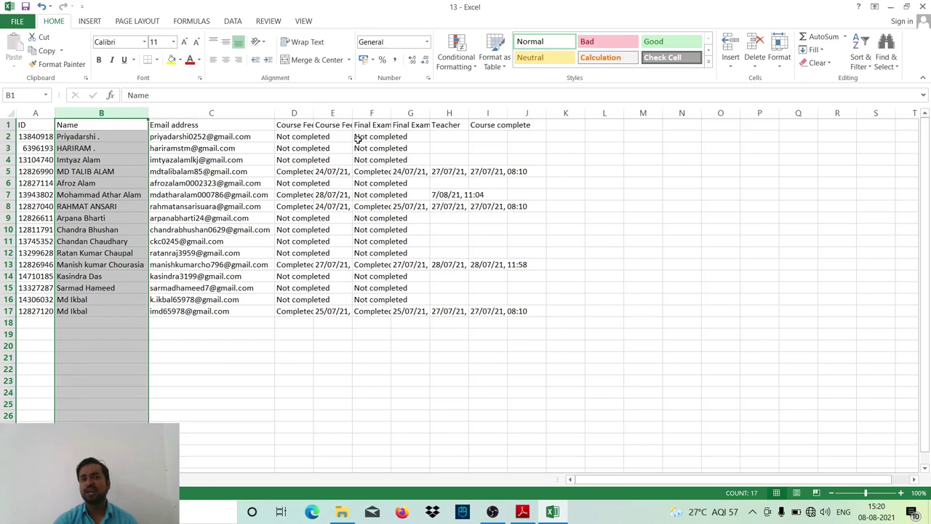
pyautogui.doubleClick(315, 113)
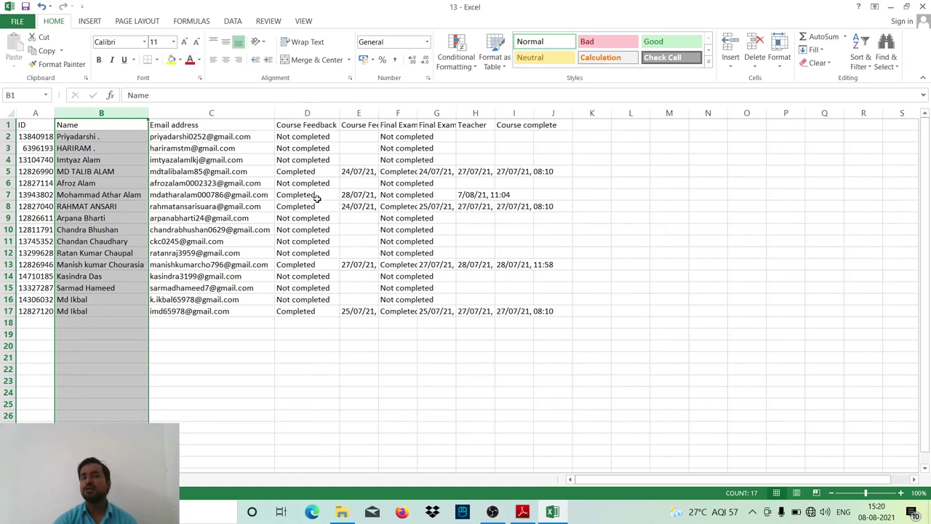
pyautogui.click(923, 6)
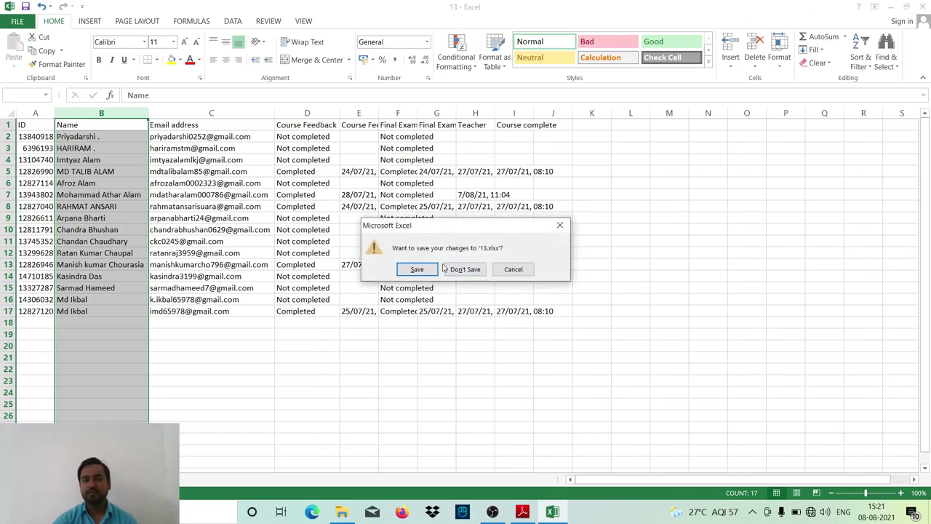
pyautogui.click(426, 273)
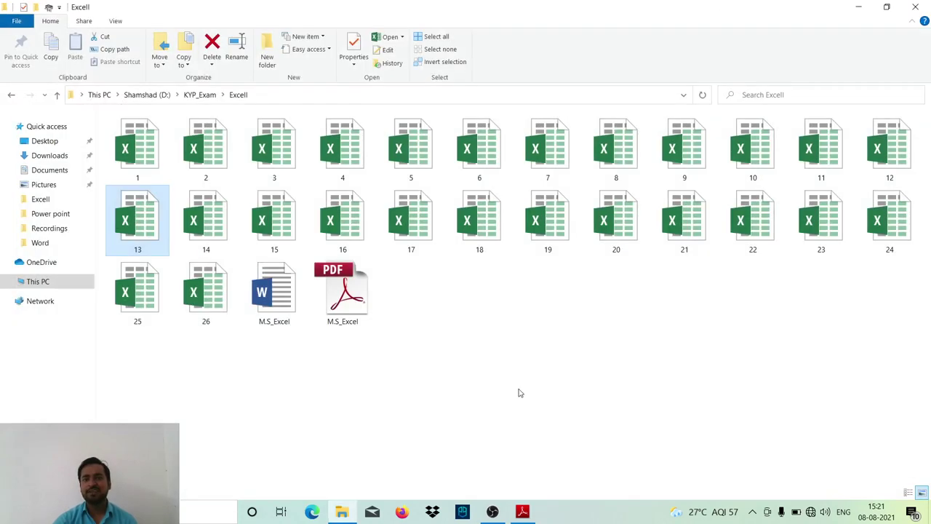
pyautogui.click(524, 512)
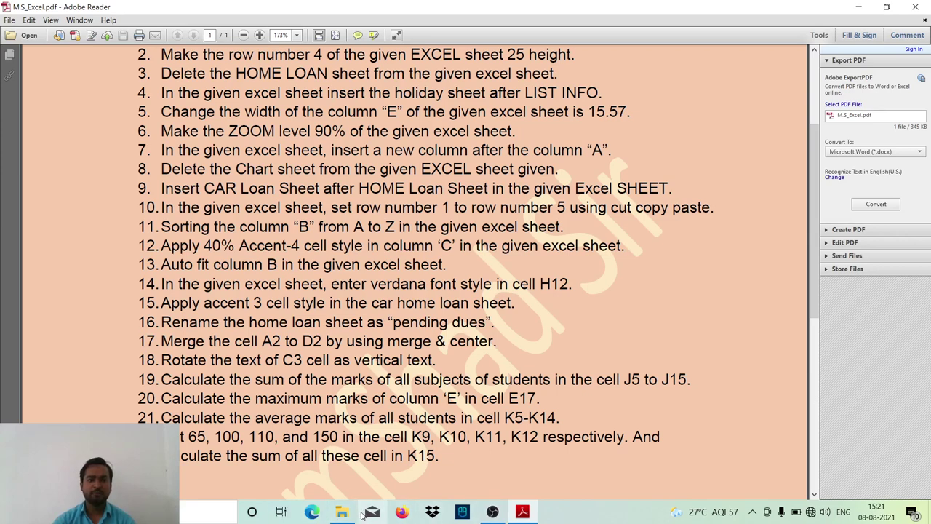
# - Open workbook 14 from the practice folder and select cell H12
pyautogui.click(341, 511)
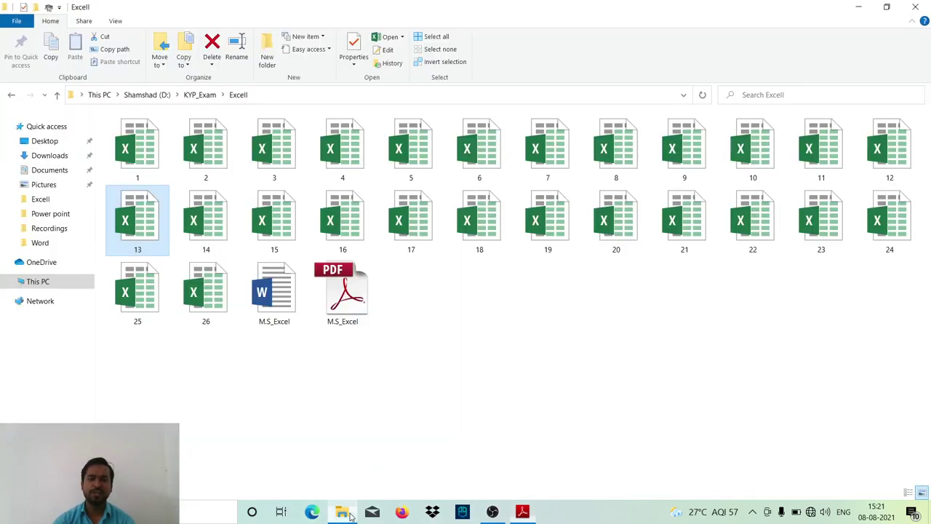
pyautogui.click(215, 230)
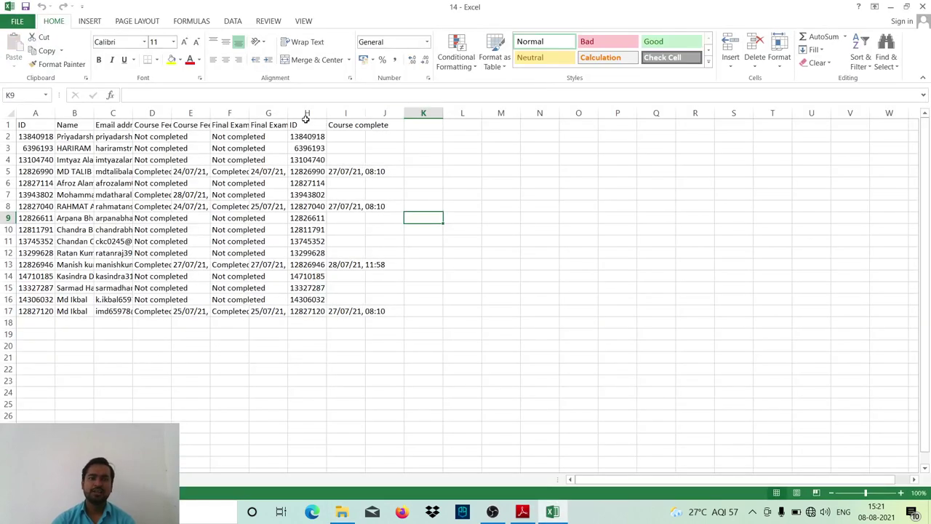
pyautogui.click(305, 114)
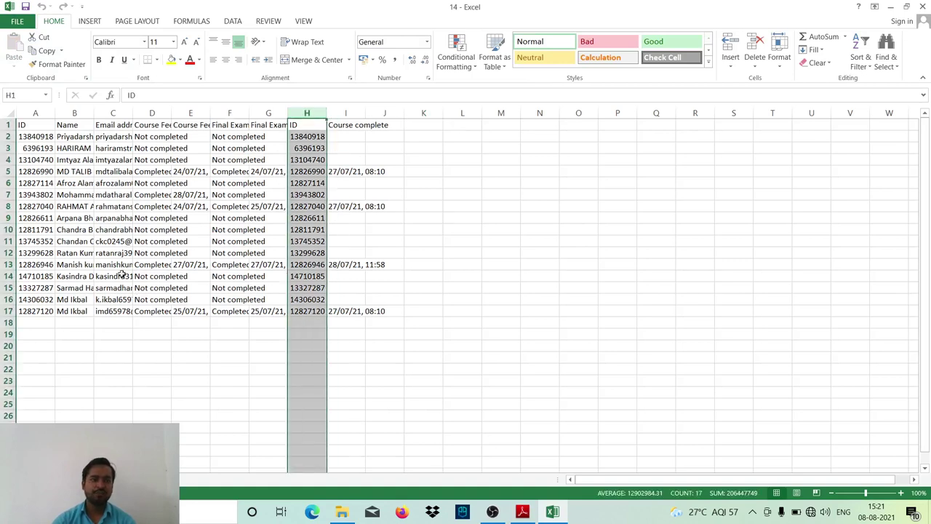
pyautogui.click(304, 251)
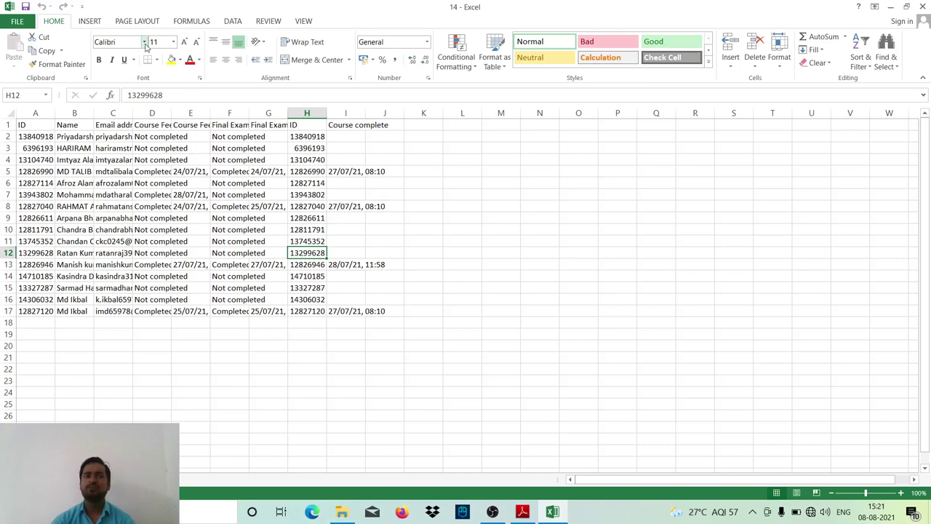
# - Set H12's font to Verdana, then save and close workbook 14
pyautogui.click(145, 42)
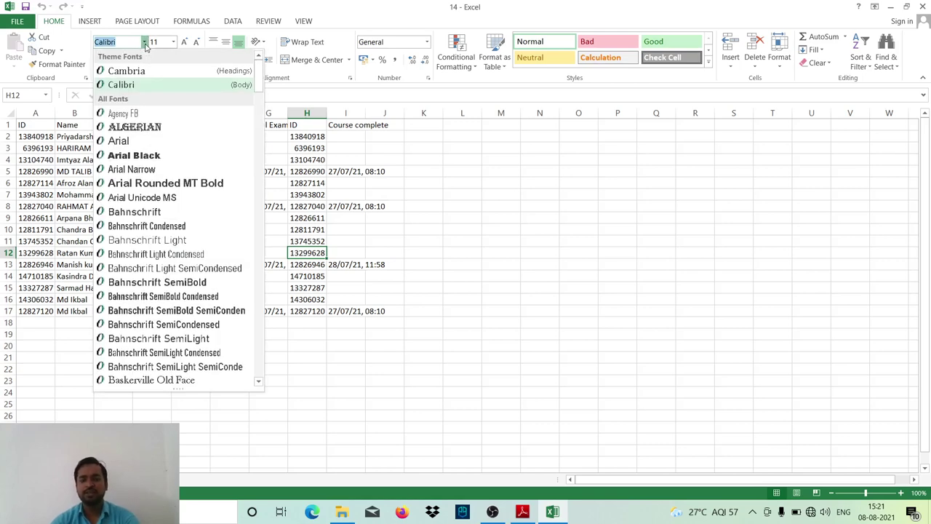
pyautogui.write('Verdana')
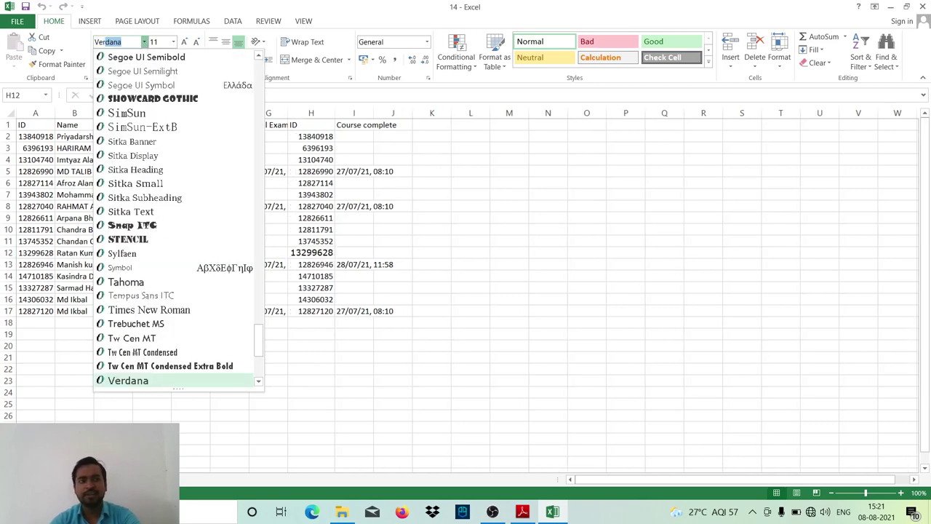
pyautogui.press('Return')
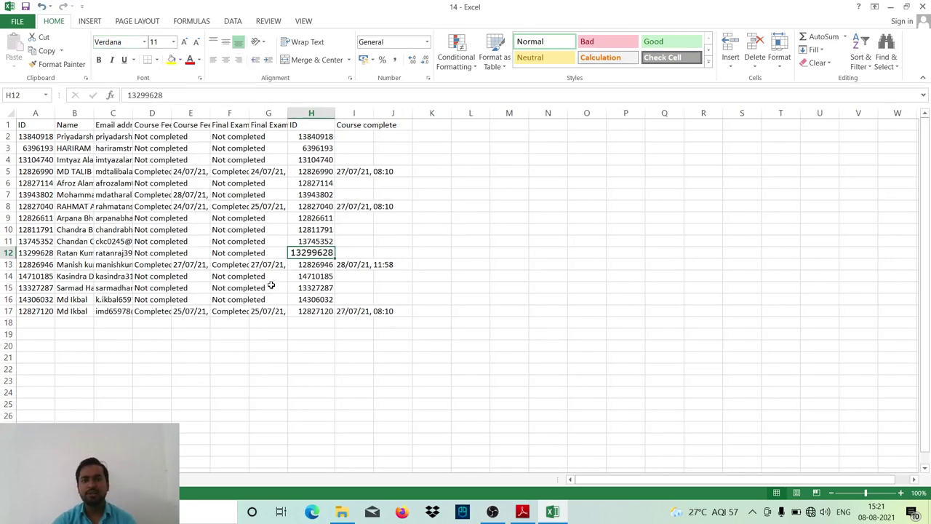
pyautogui.click(311, 358)
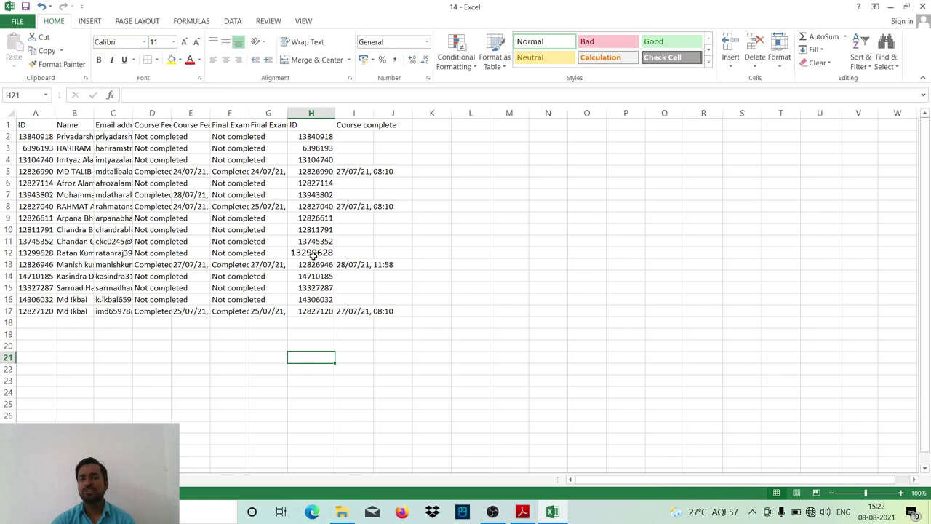
pyautogui.click(922, 7)
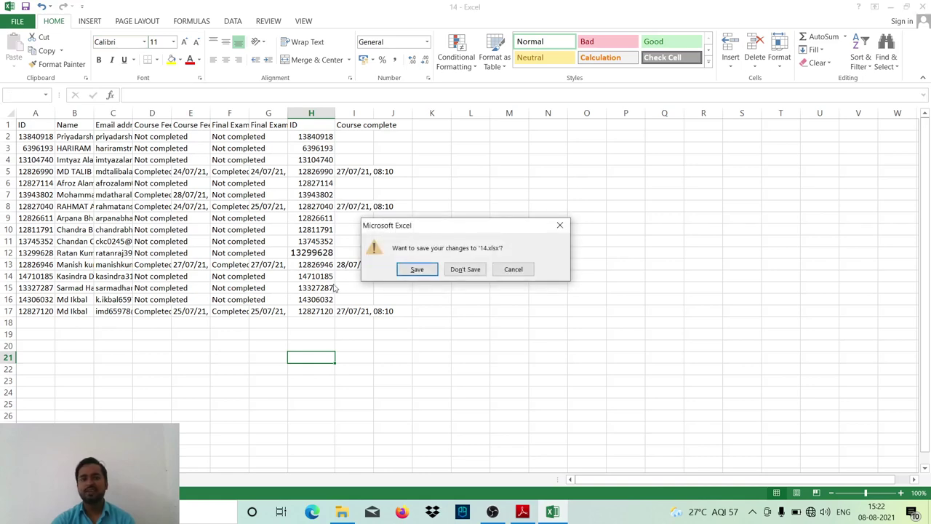
pyautogui.click(416, 269)
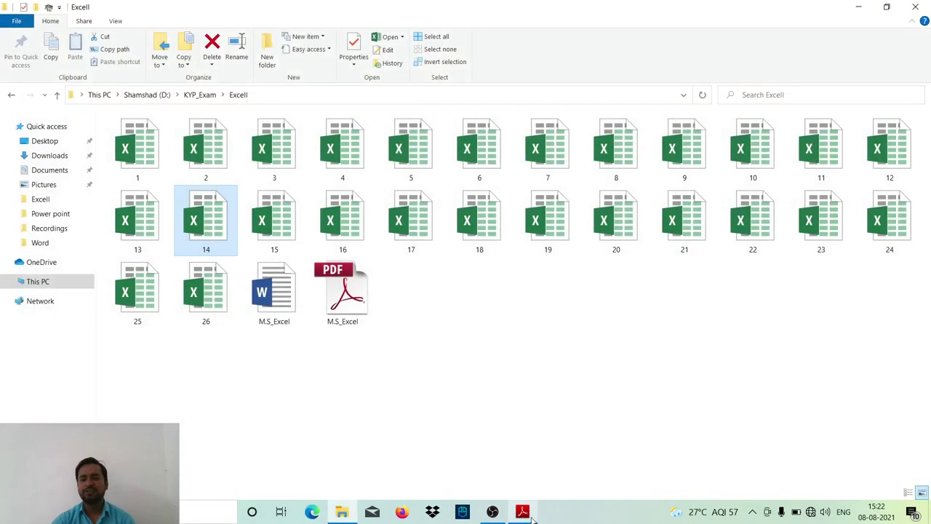
# - Check the PDF task list, then open workbook 15
pyautogui.click(530, 515)
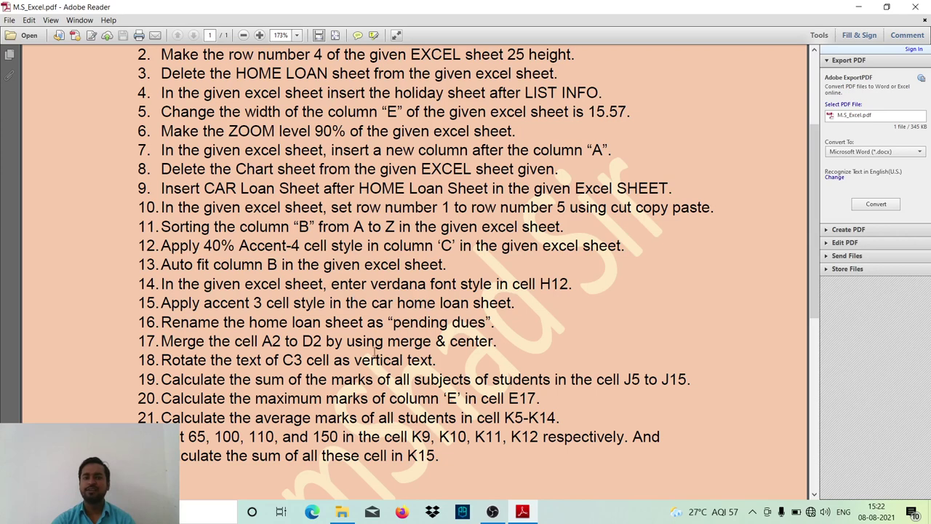
pyautogui.click(341, 511)
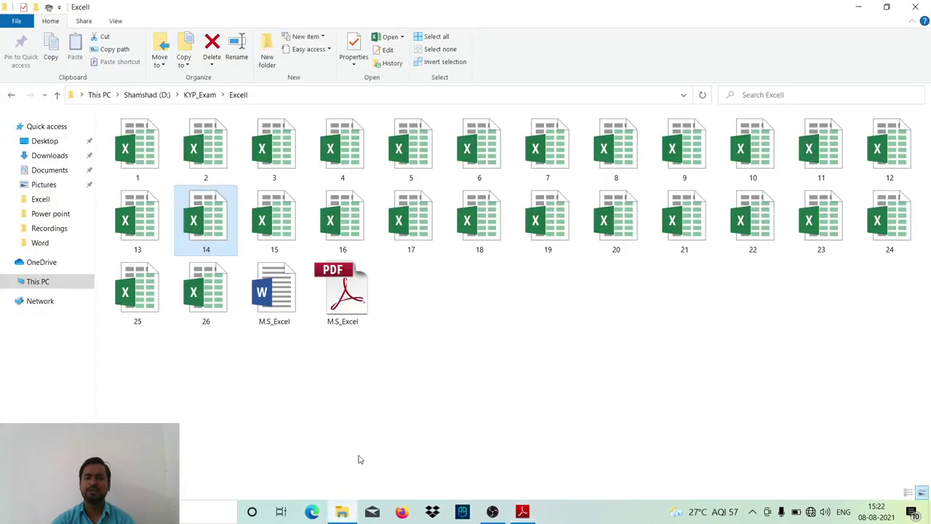
pyautogui.doubleClick(280, 226)
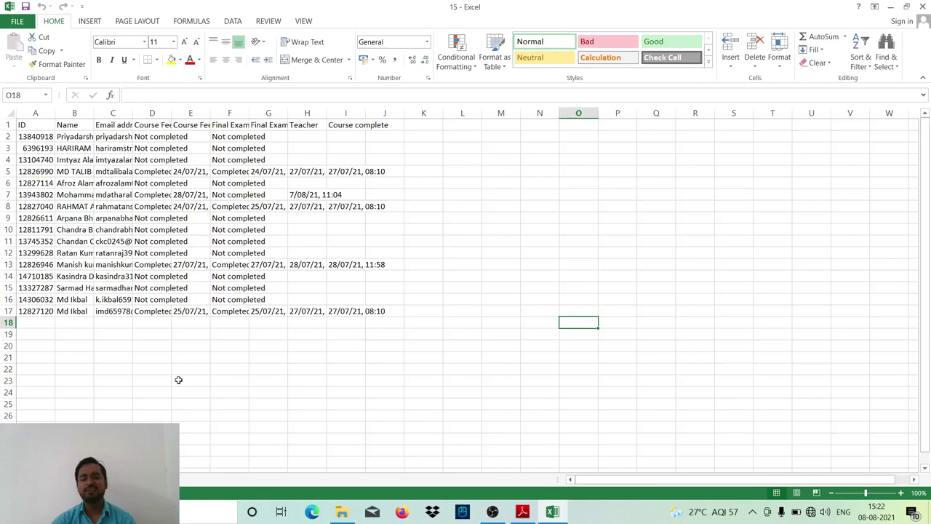
# - Apply the Accent3 cell style to the entire sheet, then save and close
pyautogui.hotkey('ctrl', 'a')
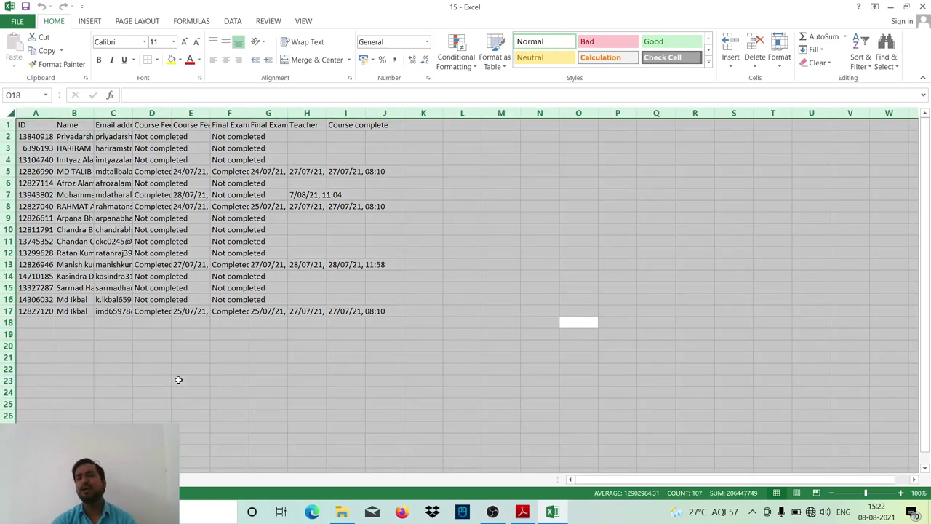
pyautogui.click(710, 65)
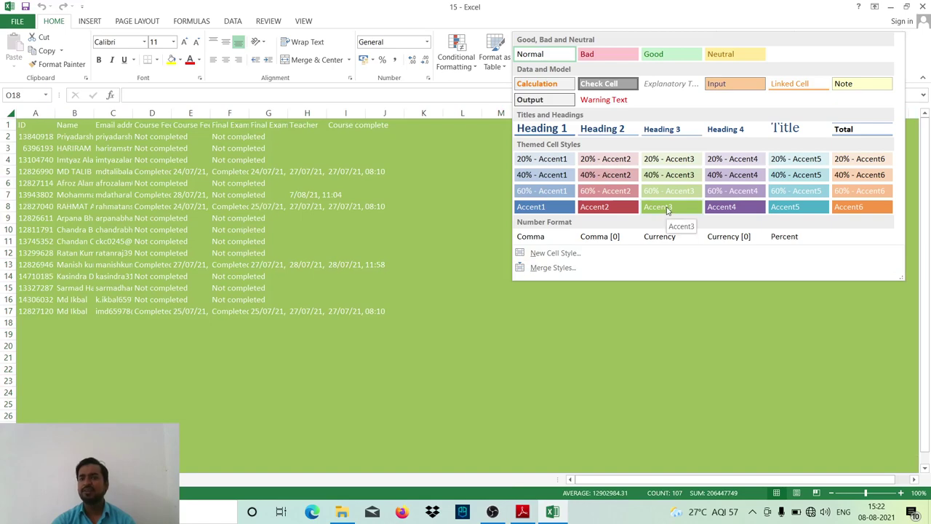
pyautogui.click(666, 209)
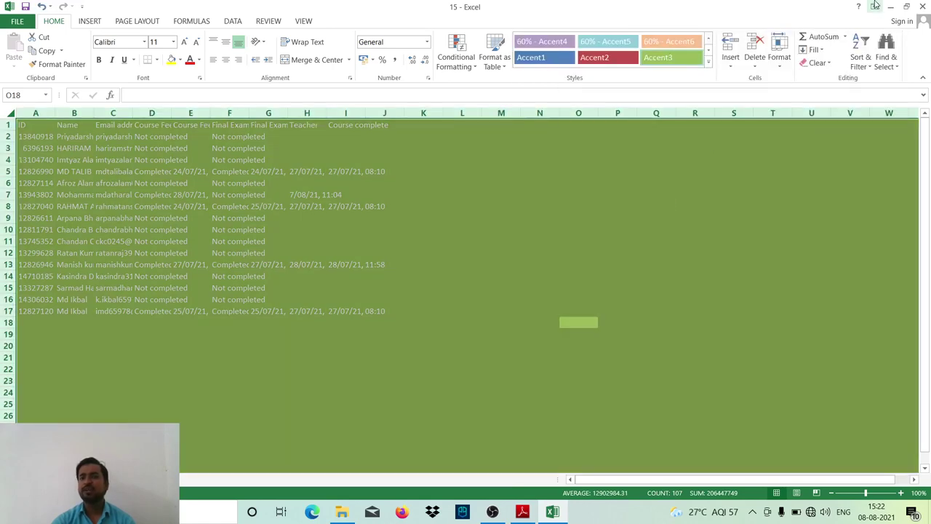
pyautogui.click(925, 7)
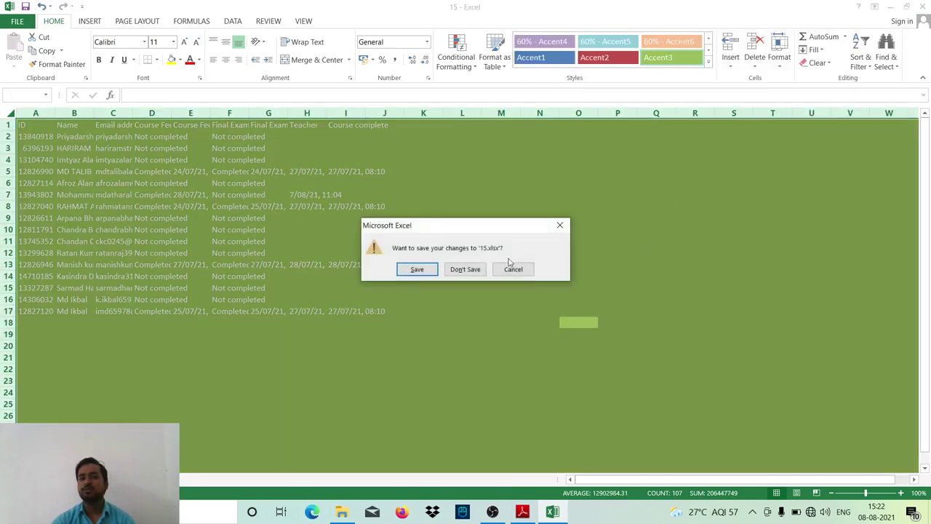
pyautogui.click(419, 270)
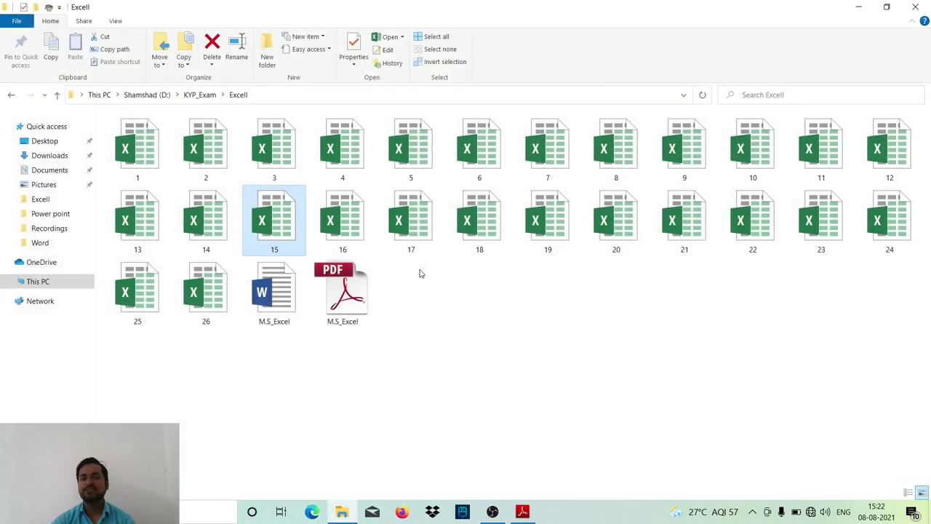
# - Review the task-list PDF, then open workbook 16
pyautogui.click(521, 510)
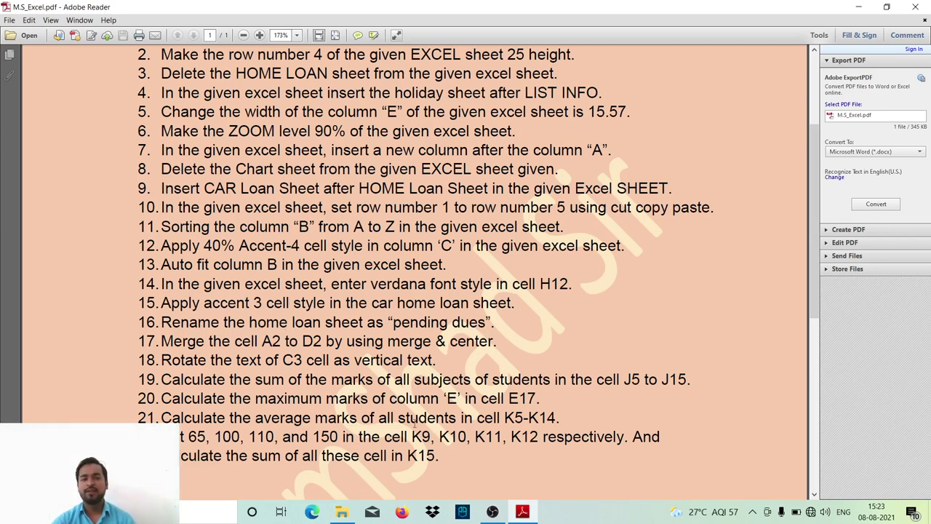
pyautogui.click(342, 511)
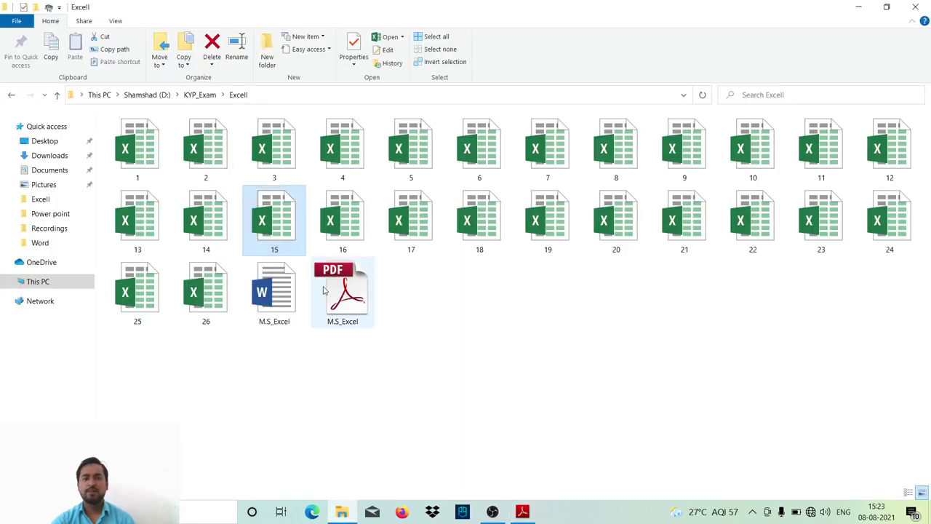
pyautogui.doubleClick(348, 214)
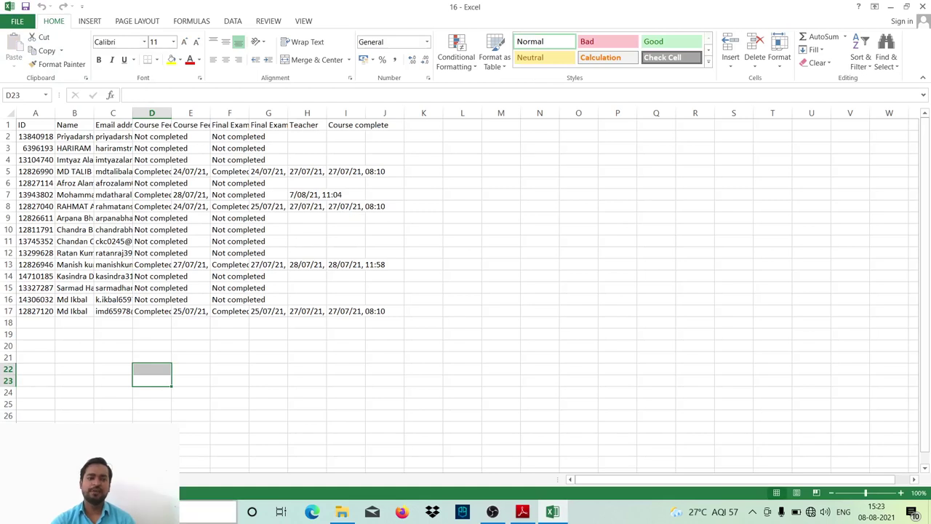
# - Rename the worksheet tab, save and close workbook 16, and return to the PDF
pyautogui.rightClick(94, 493)
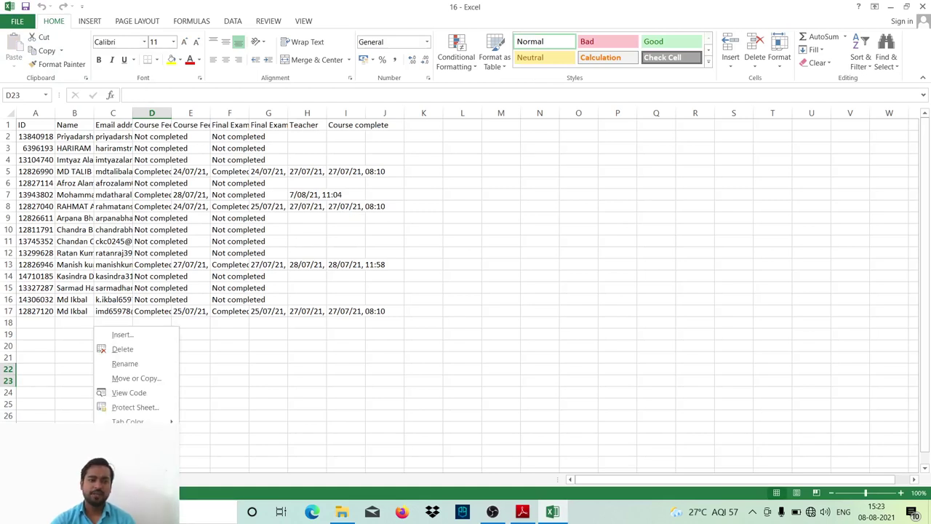
pyautogui.click(130, 369)
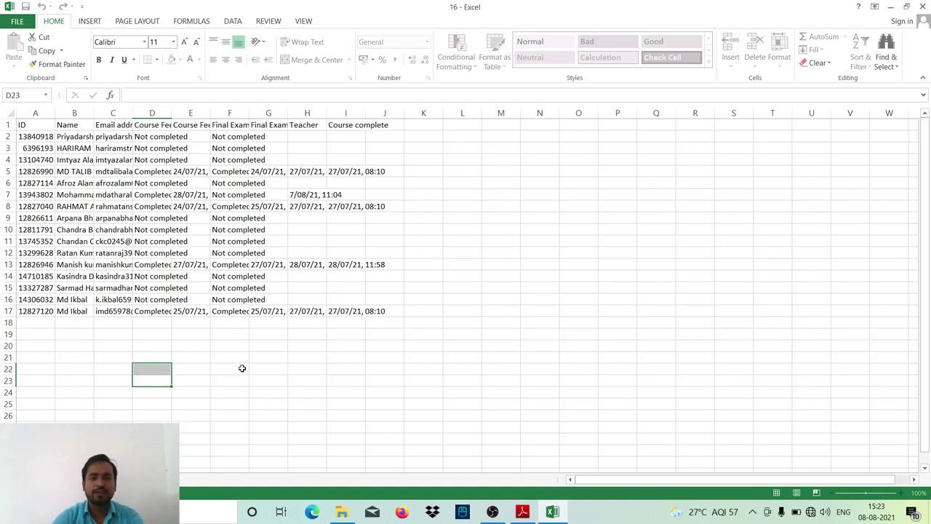
pyautogui.click(277, 392)
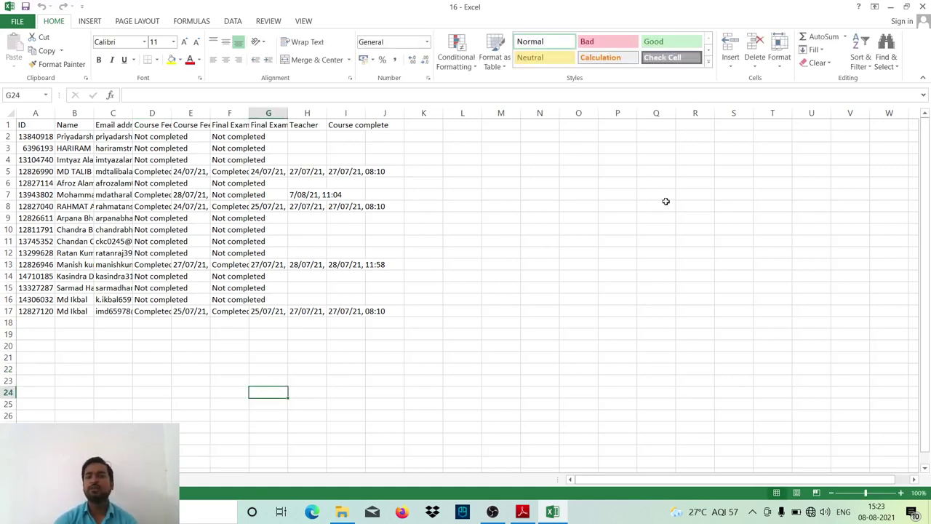
pyautogui.click(923, 7)
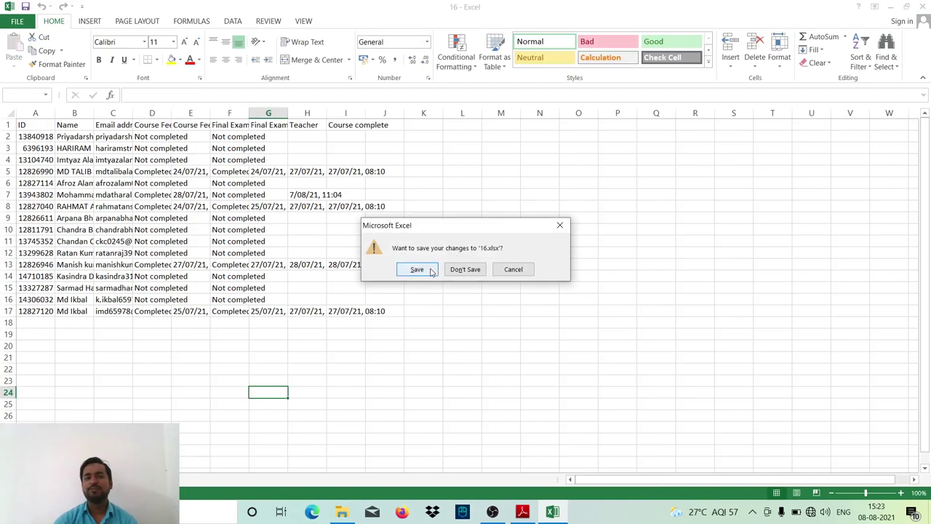
pyautogui.click(429, 269)
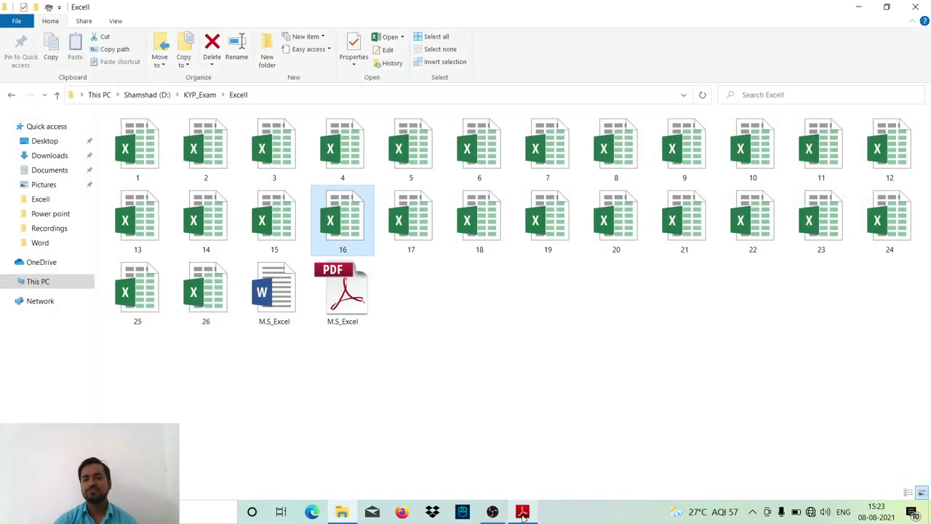
pyautogui.click(523, 512)
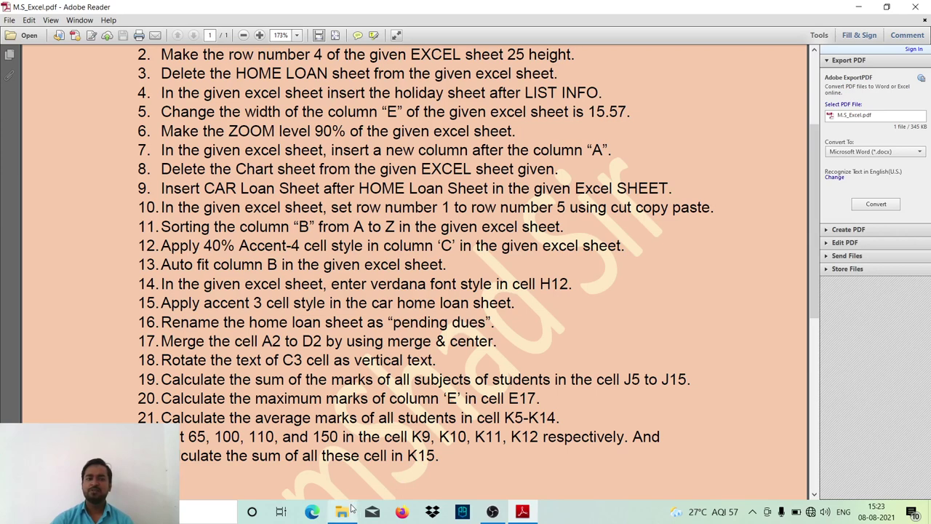
# - Open workbook 17 and Merge & Center cells A2:E2, accepting the data-loss warning
pyautogui.moveTo(342, 509)
pyautogui.click(369, 461)
pyautogui.click(410, 233)
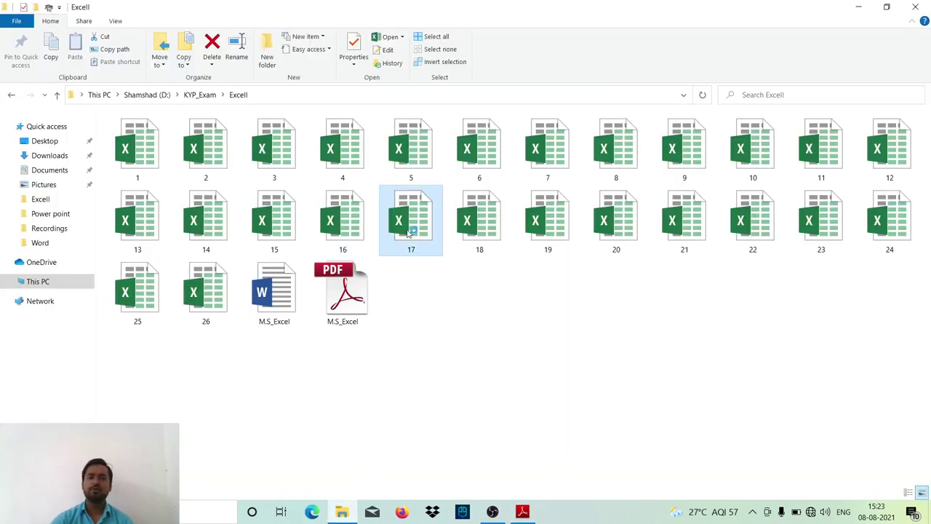
pyautogui.doubleClick(409, 231)
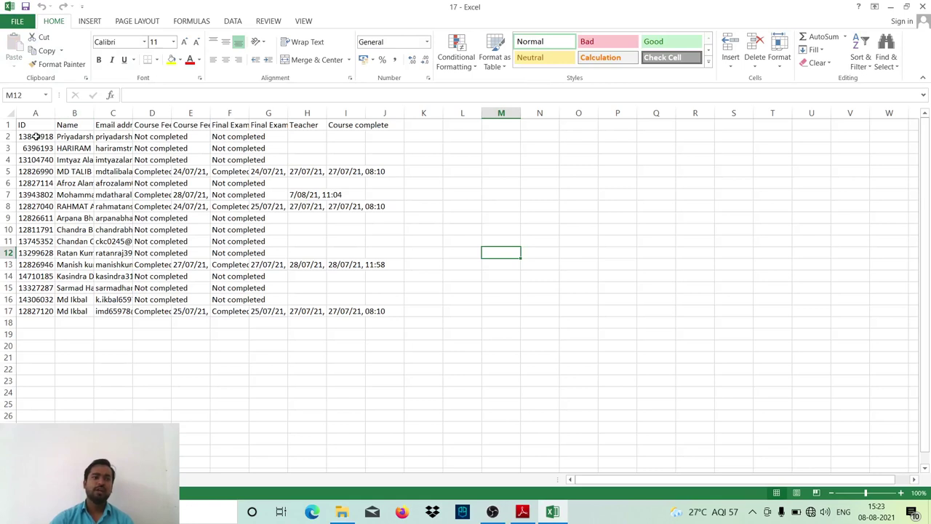
pyautogui.click(35, 136)
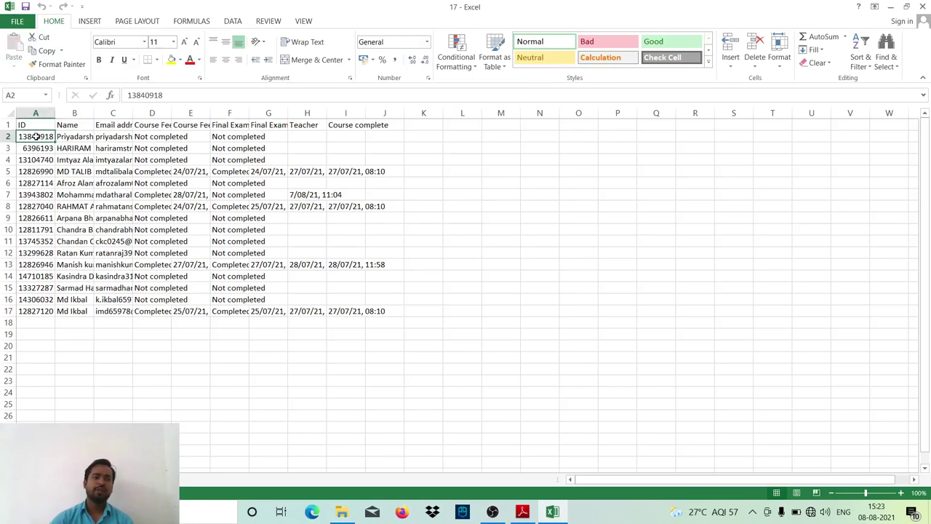
pyautogui.click(182, 137)
pyautogui.moveTo(34, 135); pyautogui.dragTo(187, 141)
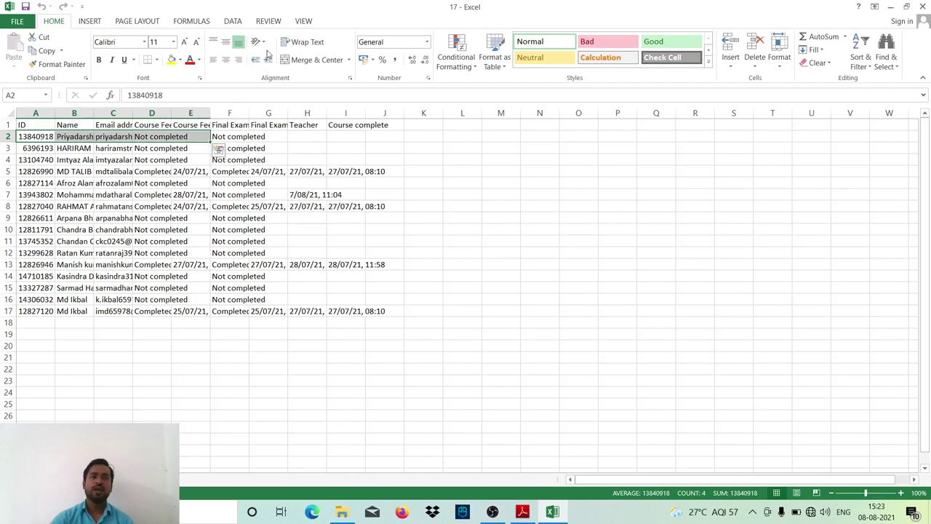
pyautogui.click(307, 62)
pyautogui.click(451, 304)
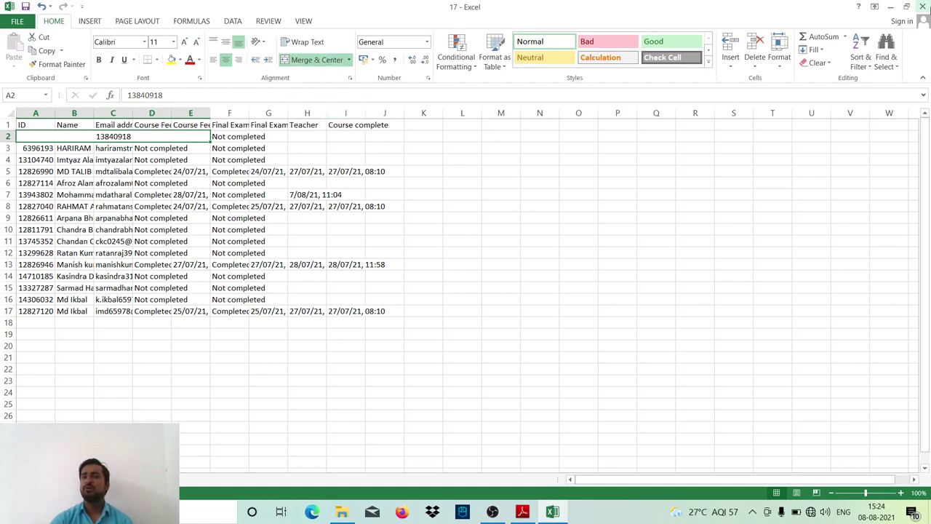
# - Save and close workbook 17, then bring the task-list PDF forward
pyautogui.click(923, 7)
pyautogui.click(417, 270)
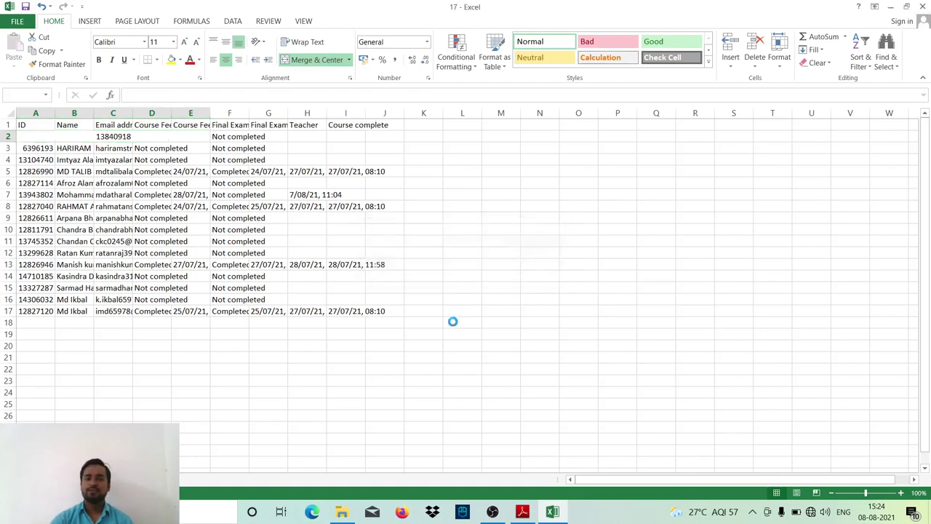
pyautogui.click(520, 512)
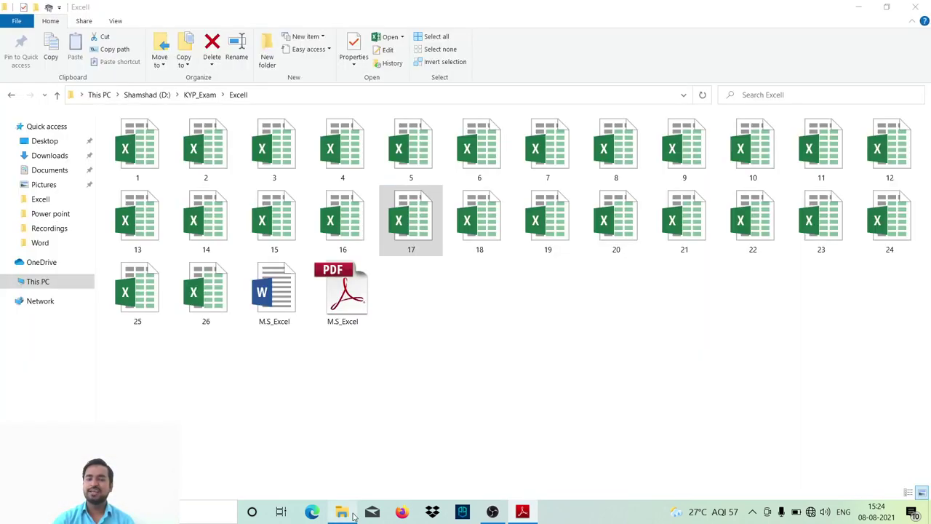
# - Open workbook 18 and set the e-mail in cell C3 to Vertical Text orientation
pyautogui.click(342, 513)
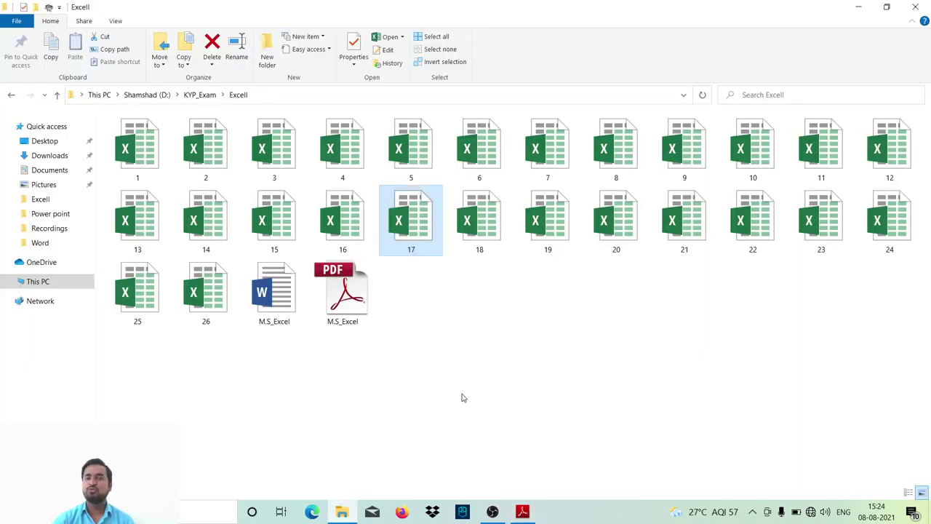
pyautogui.doubleClick(497, 230)
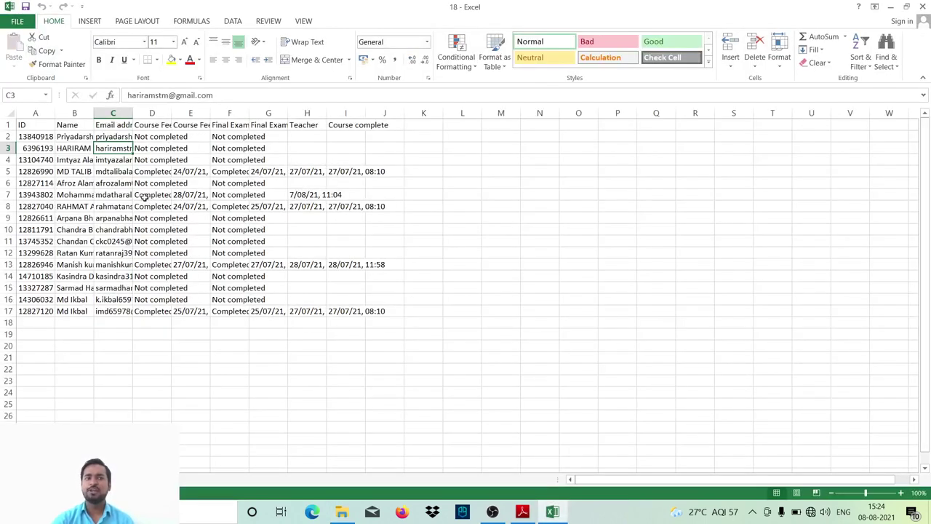
pyautogui.click(89, 195)
pyautogui.click(56, 159)
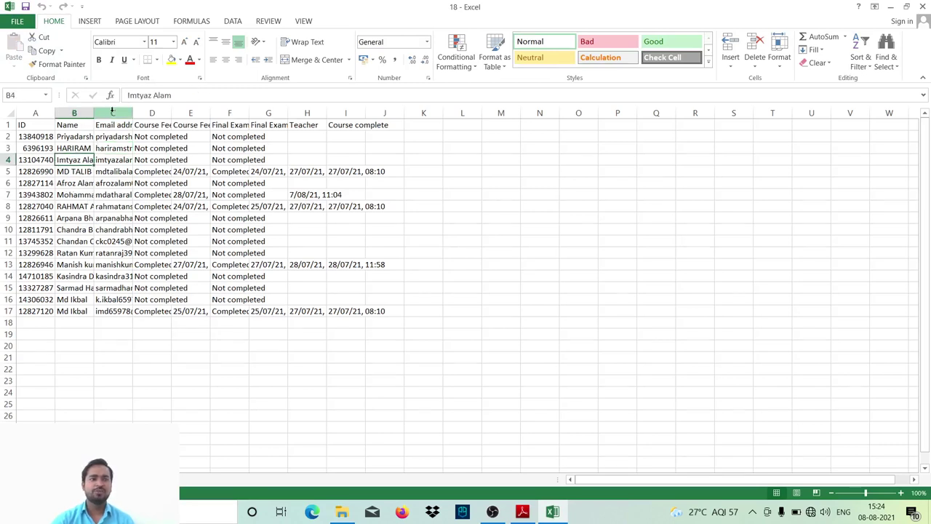
pyautogui.click(108, 148)
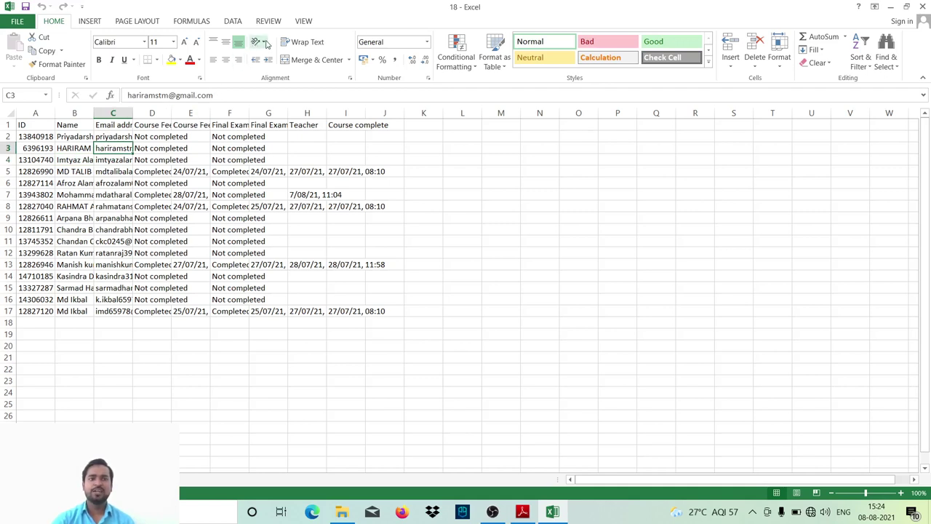
pyautogui.click(267, 44)
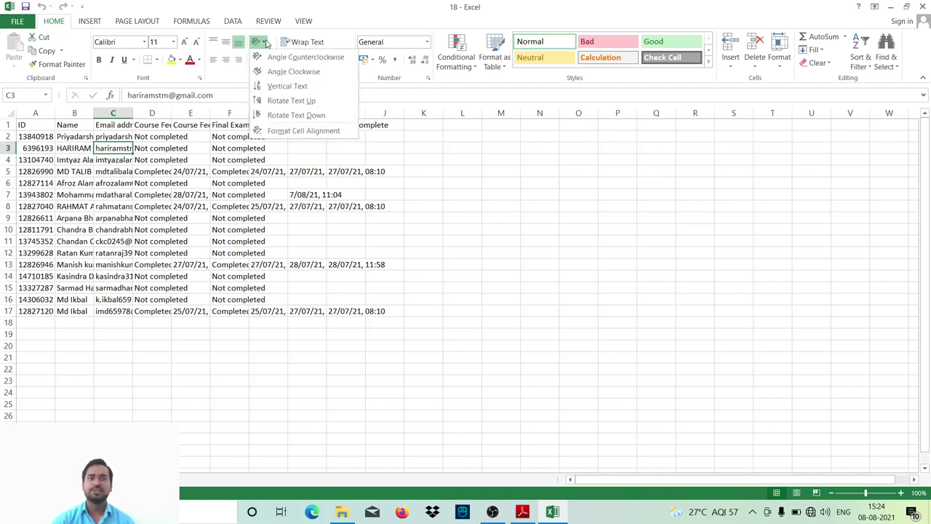
pyautogui.click(290, 87)
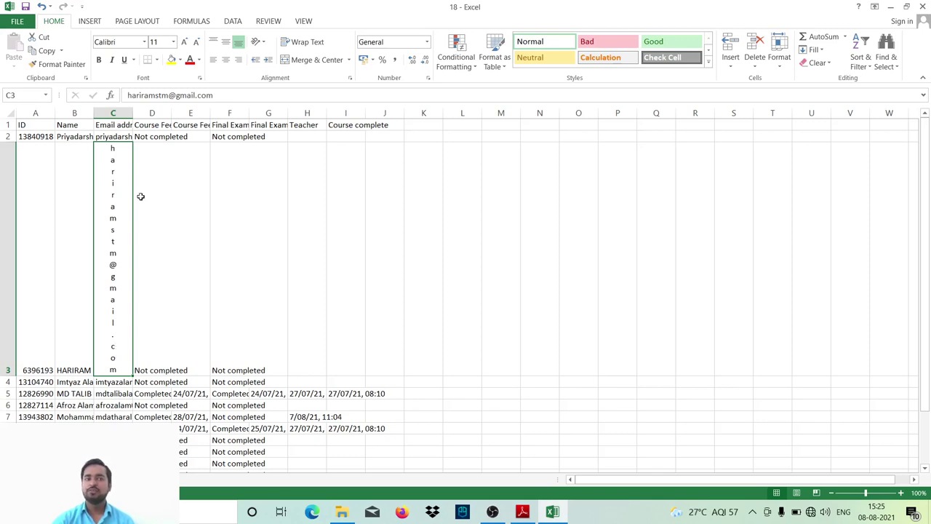
# - Close 18.xlsx with its changes saved and switch back to the task-list PDF
pyautogui.click(924, 5)
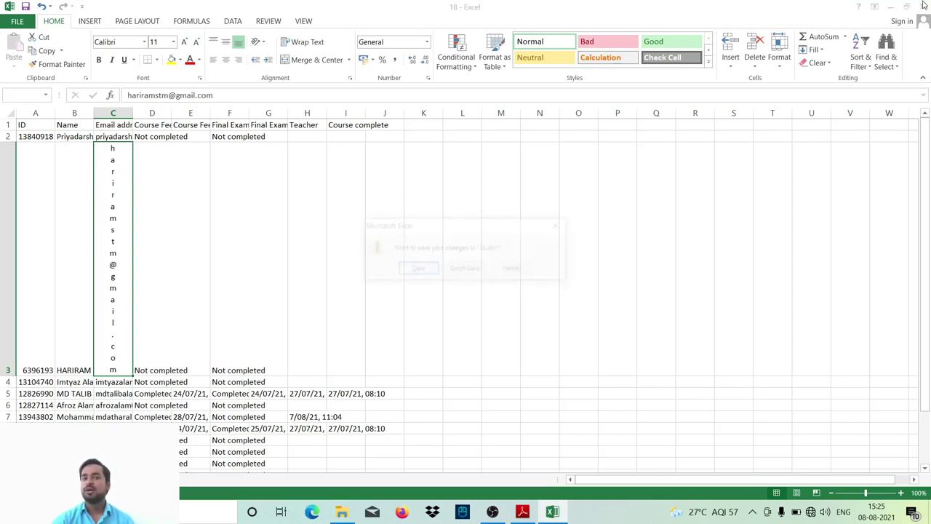
pyautogui.click(423, 269)
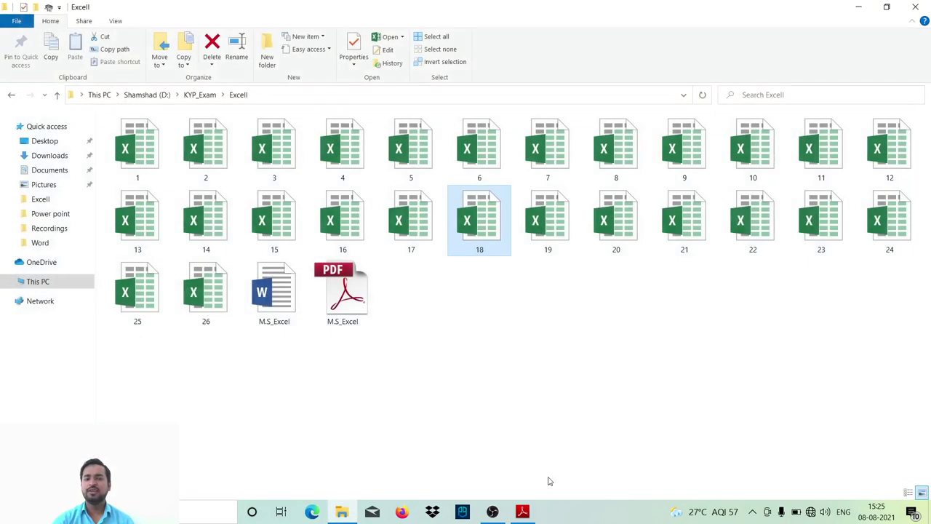
pyautogui.click(528, 513)
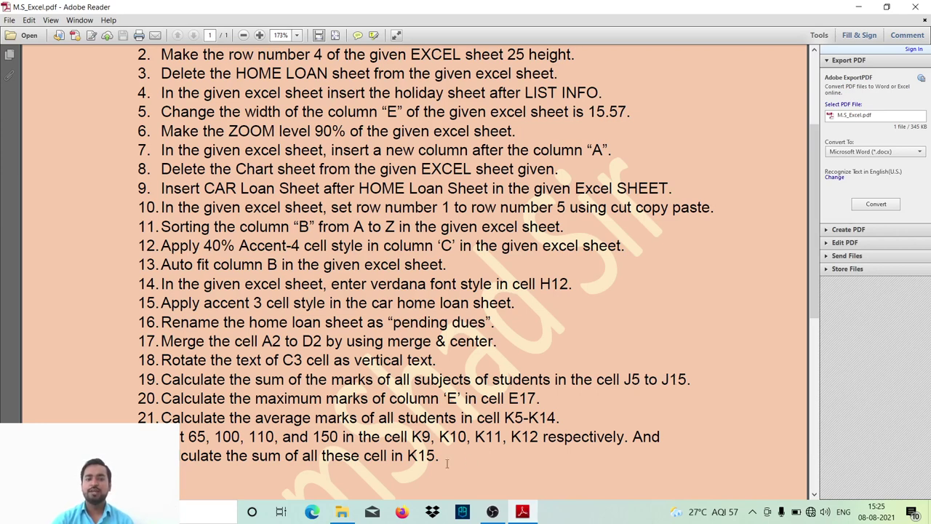
# - Open practice workbook 19 from the Excell folder and check the TOTAL range J5:J14
pyautogui.moveTo(341, 511)
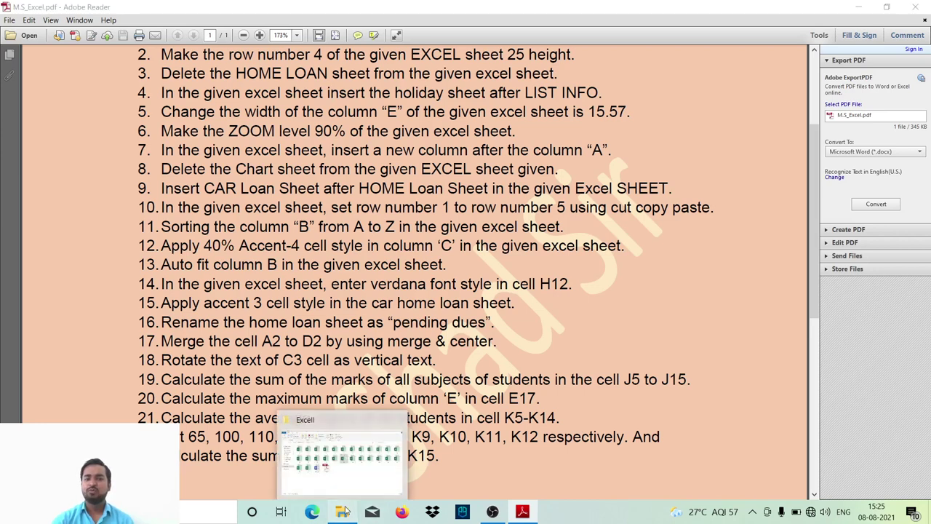
pyautogui.click(411, 455)
pyautogui.click(538, 231)
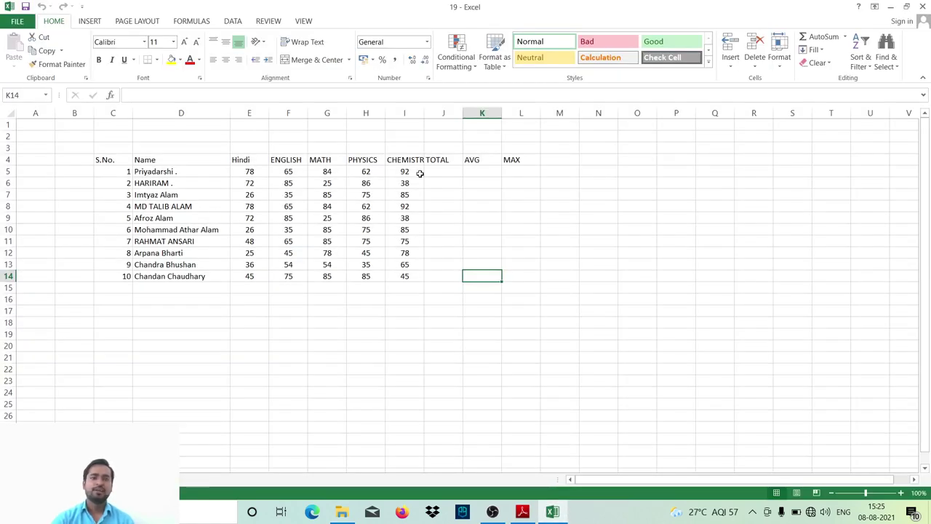
pyautogui.click(444, 171)
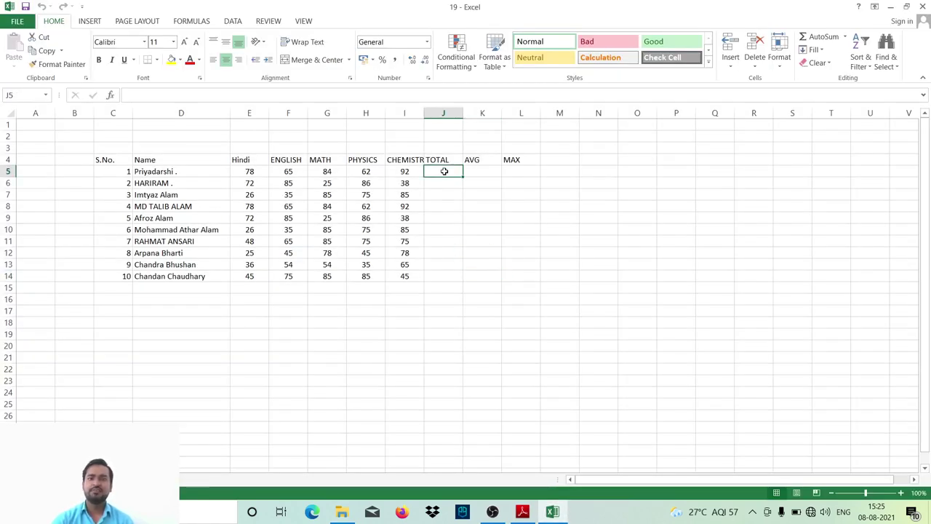
pyautogui.click(444, 274)
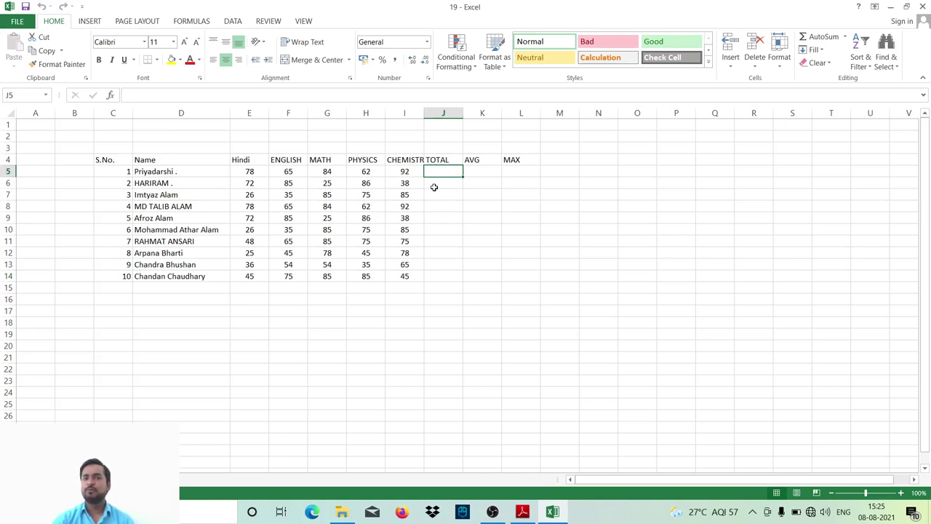
# - AutoSum row 5's marks into J5 (381) and row 6's marks into J6
pyautogui.moveTo(248, 172); pyautogui.dragTo(433, 173)
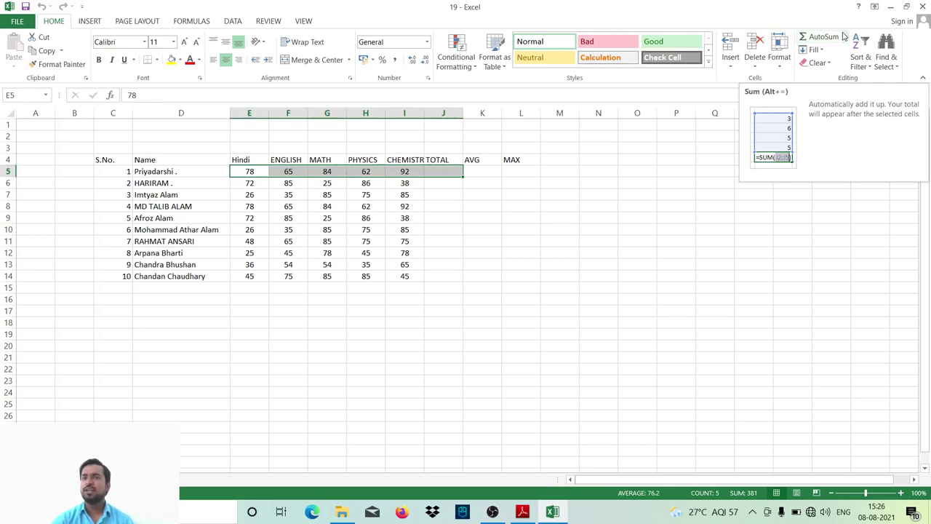
pyautogui.click(837, 37)
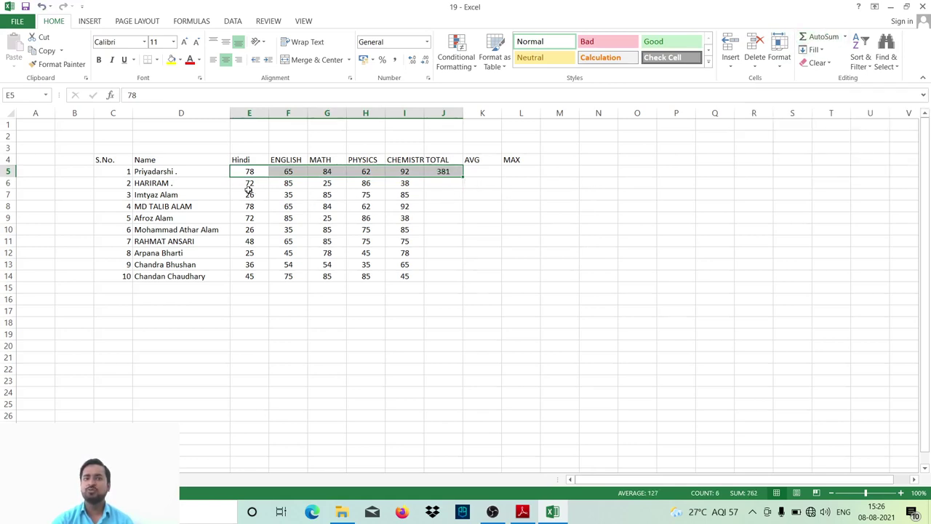
pyautogui.click(495, 215)
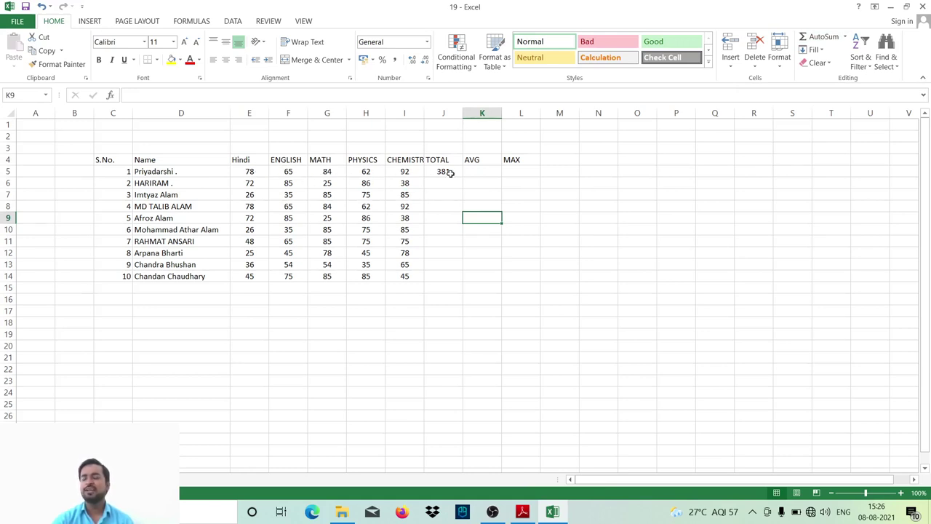
pyautogui.moveTo(241, 184); pyautogui.dragTo(429, 182)
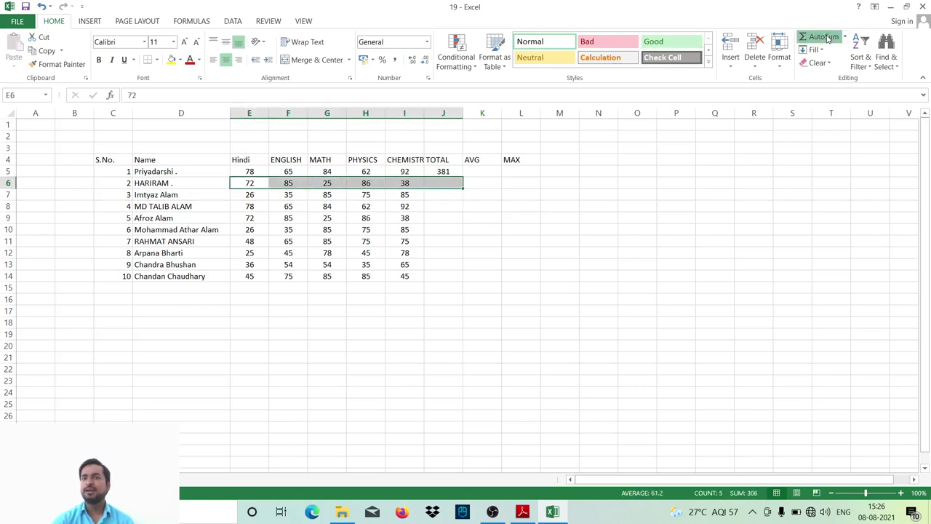
pyautogui.click(821, 36)
# - Fill the J5:J6 totals down through J14, then close workbook 19
pyautogui.click(501, 267)
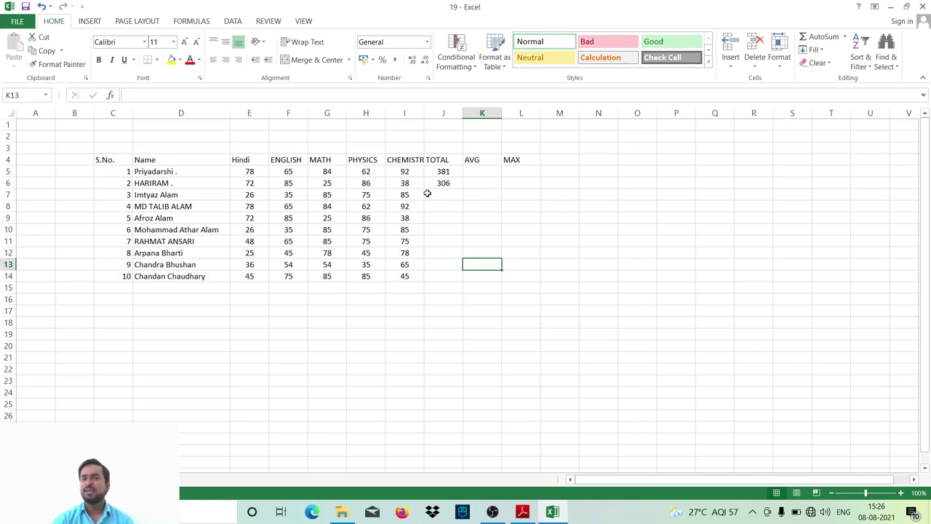
pyautogui.moveTo(439, 169); pyautogui.dragTo(459, 281)
pyautogui.click(526, 297)
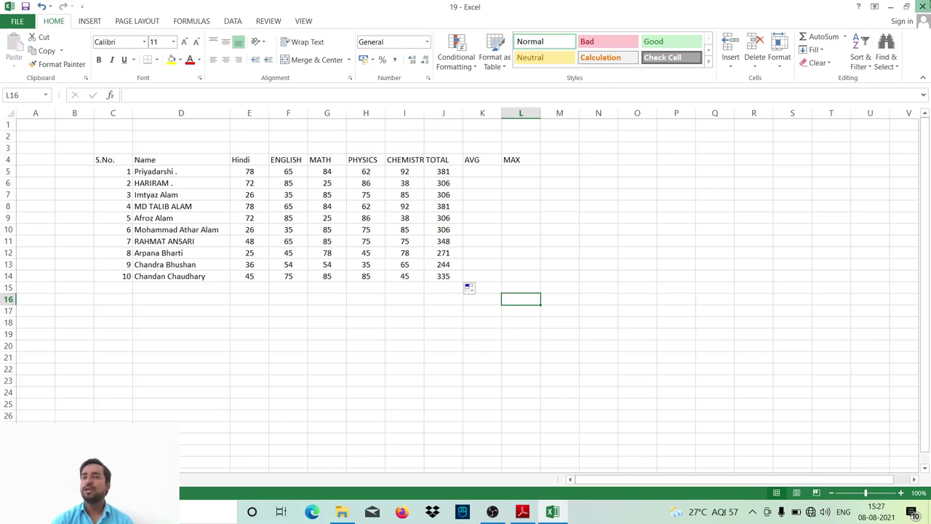
pyautogui.click(923, 6)
# - Answer workbook 19's save prompt, review the next PDF task, and open practice workbook 20
pyautogui.click(411, 270)
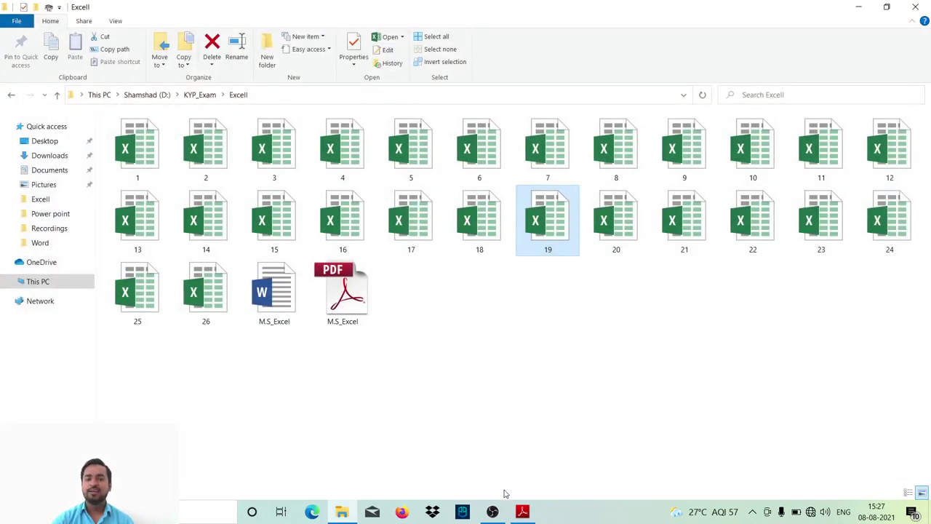
pyautogui.click(523, 511)
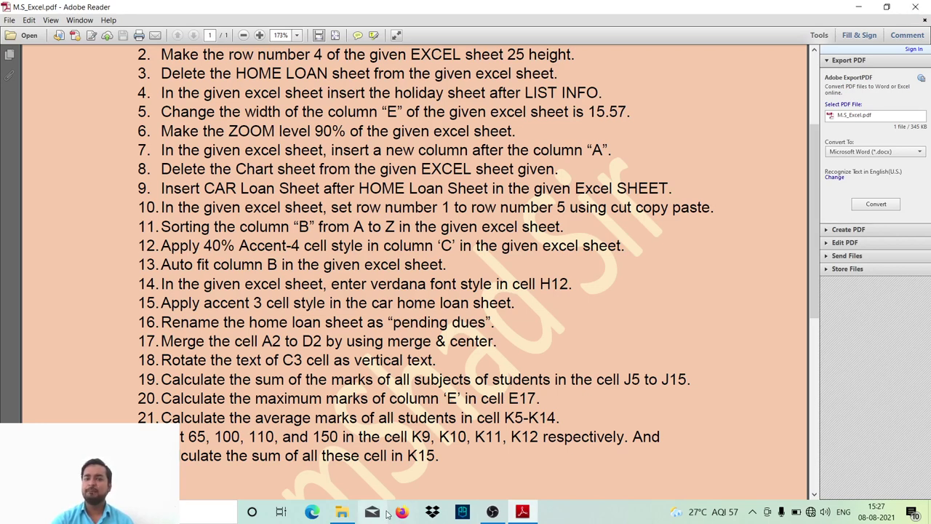
pyautogui.click(348, 512)
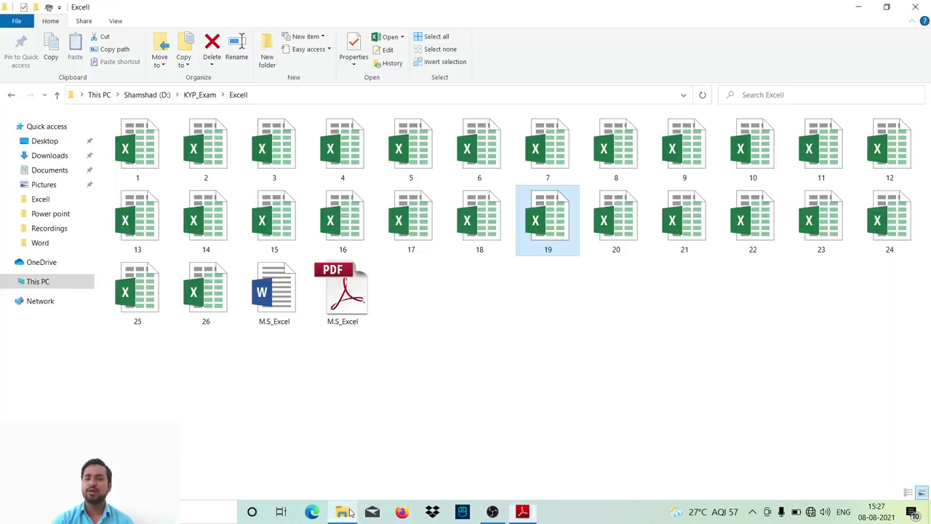
pyautogui.doubleClick(620, 228)
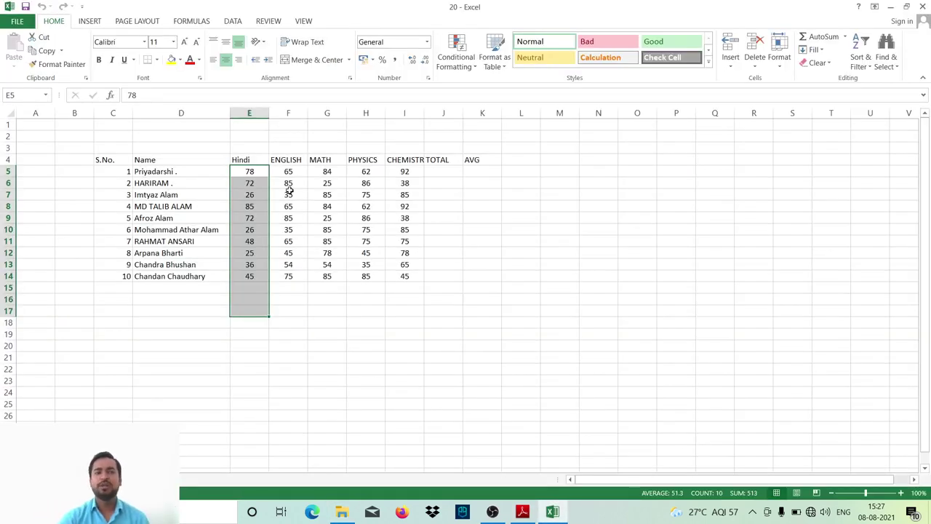
# - Select the Hindi marks E5:E17 and insert AutoSum ▸ Max so E17 shows 85
pyautogui.click(300, 356)
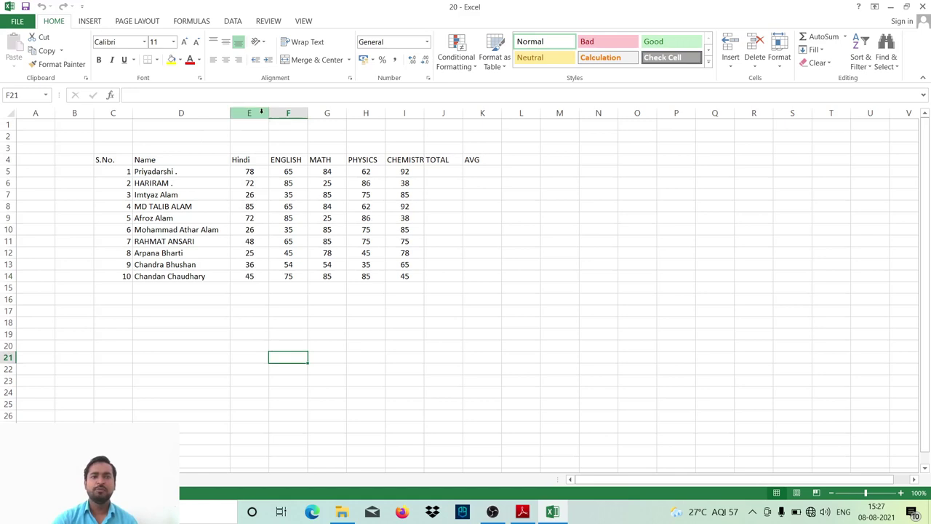
pyautogui.click(259, 112)
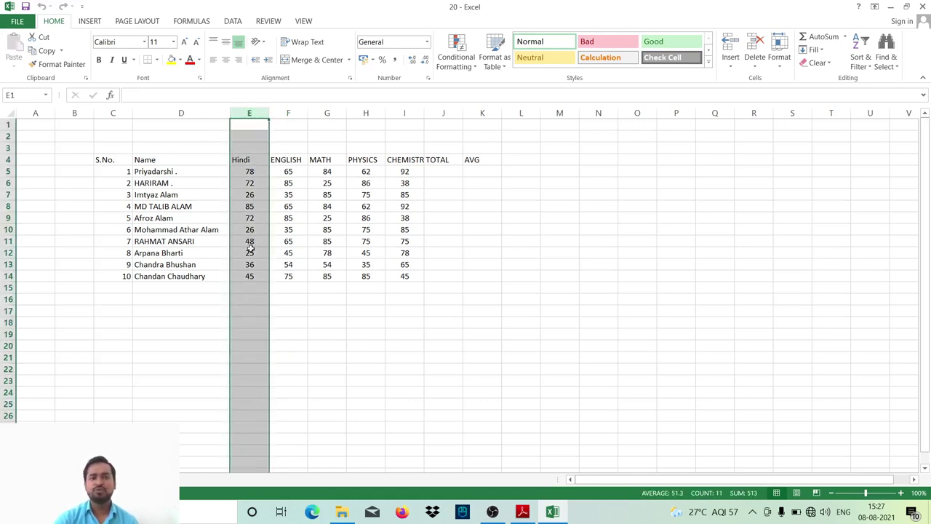
pyautogui.click(249, 311)
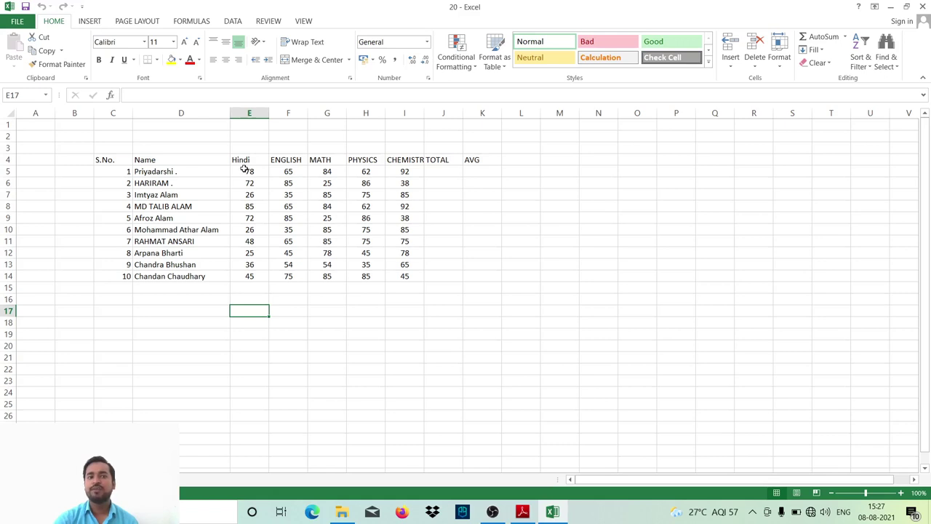
pyautogui.moveTo(244, 169); pyautogui.dragTo(260, 306)
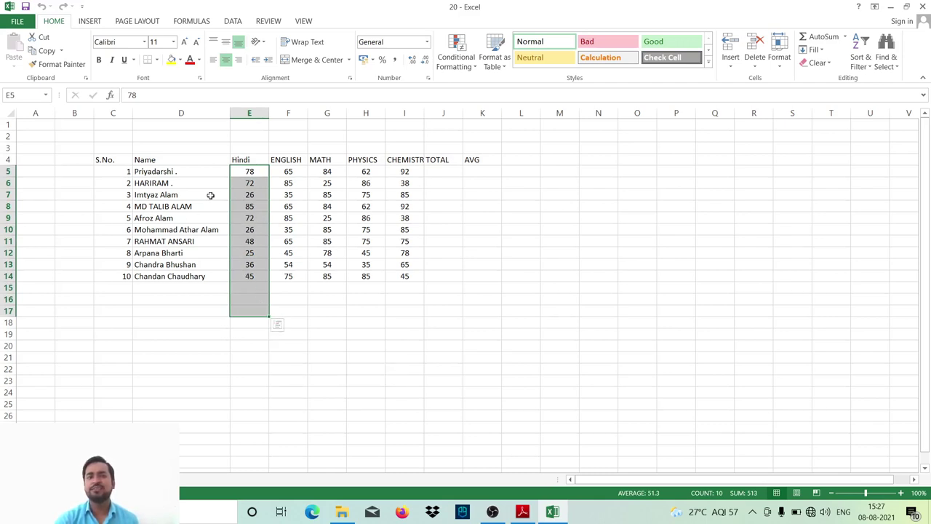
pyautogui.moveTo(255, 319)
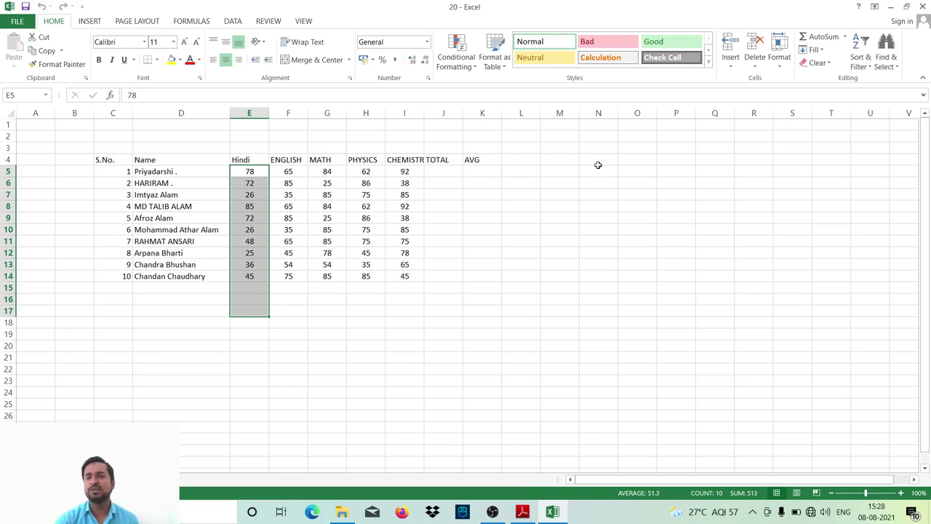
pyautogui.click(846, 37)
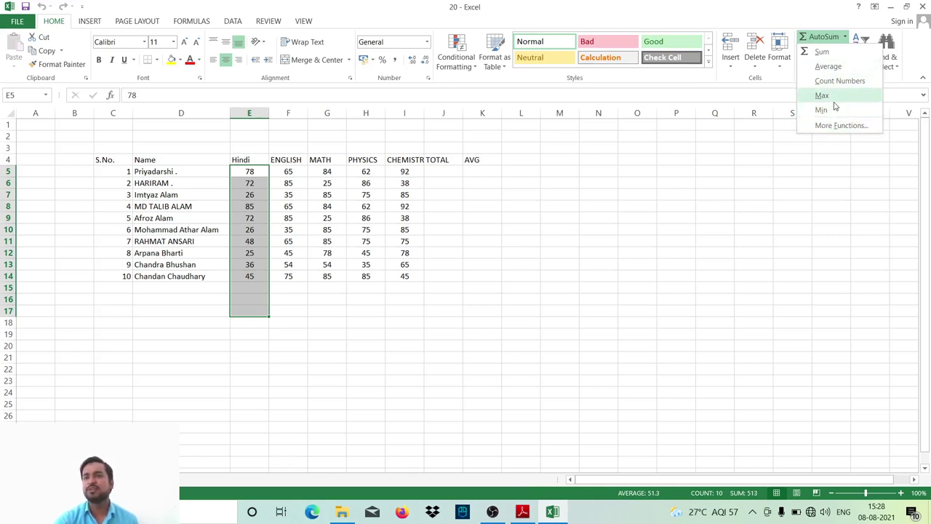
pyautogui.click(834, 102)
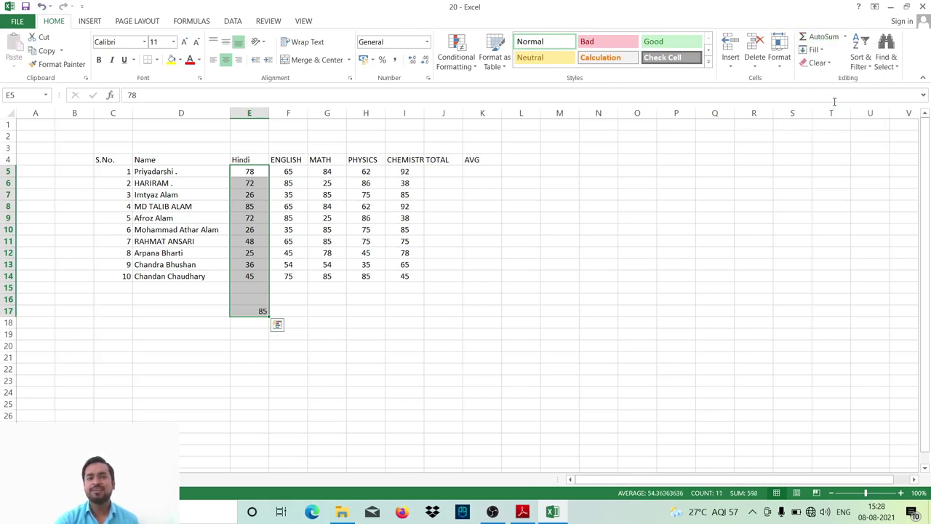
# - Inspect the MAX formula in E17 and switch it to a MIN calculation
pyautogui.click(362, 331)
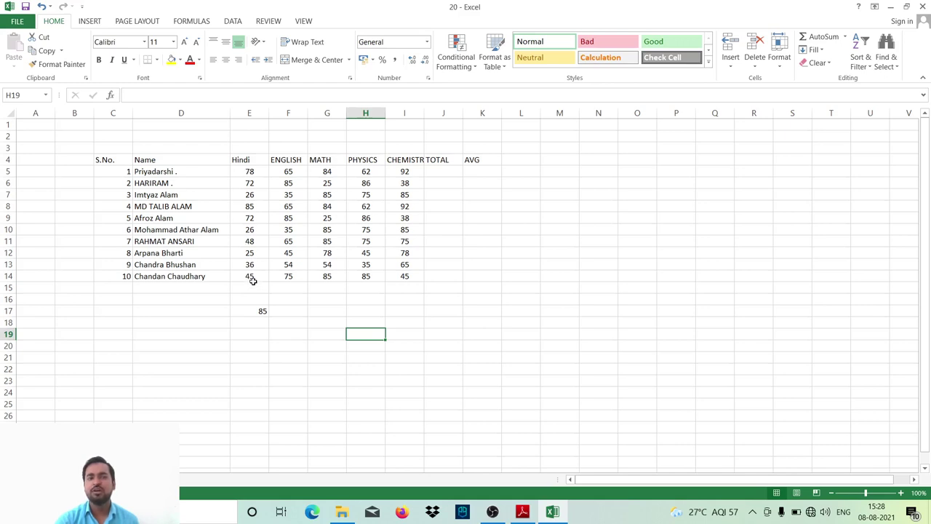
pyautogui.click(248, 206)
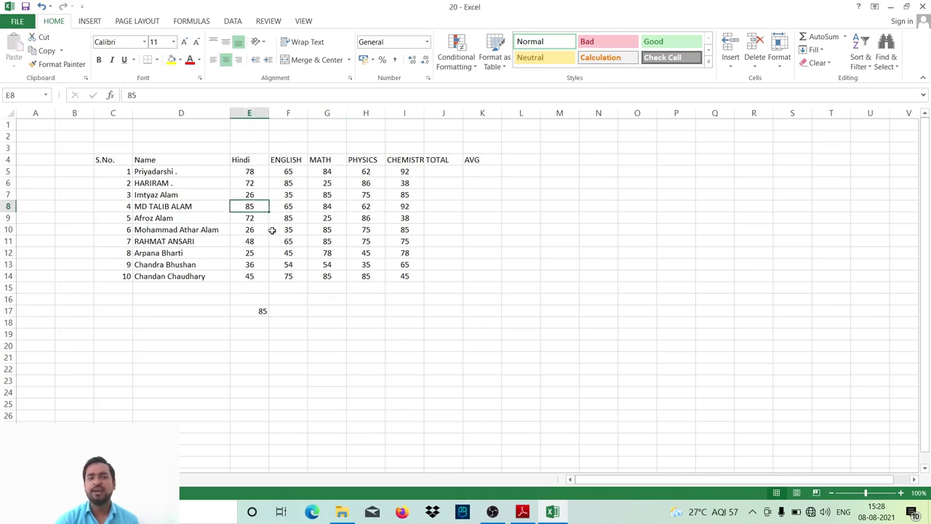
pyautogui.click(259, 312)
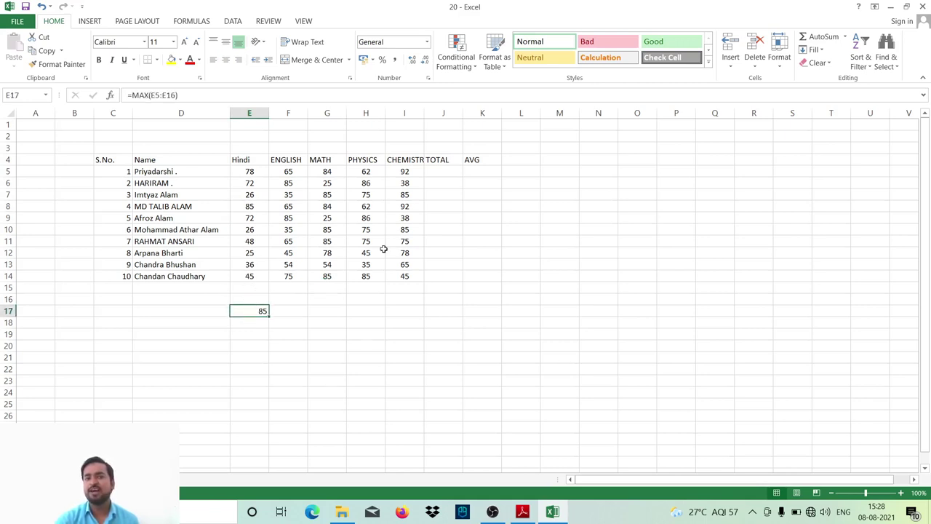
pyautogui.click(845, 36)
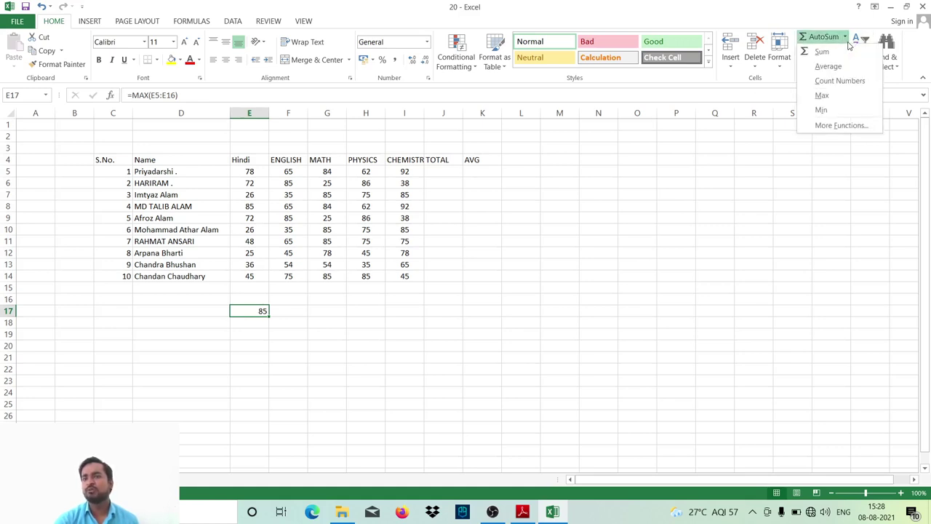
pyautogui.click(835, 115)
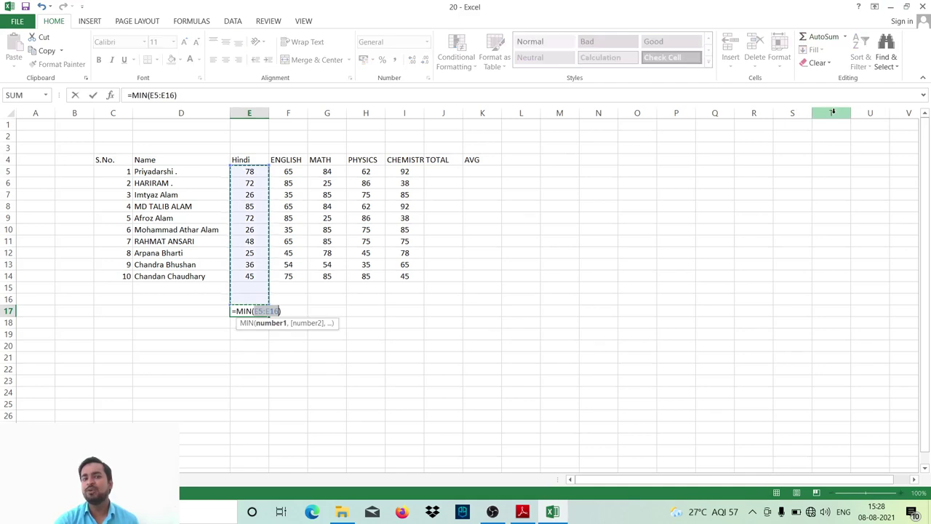
# - Undo a stray reference change to M17 and look up the MIN function help
pyautogui.click(561, 308)
pyautogui.click(278, 357)
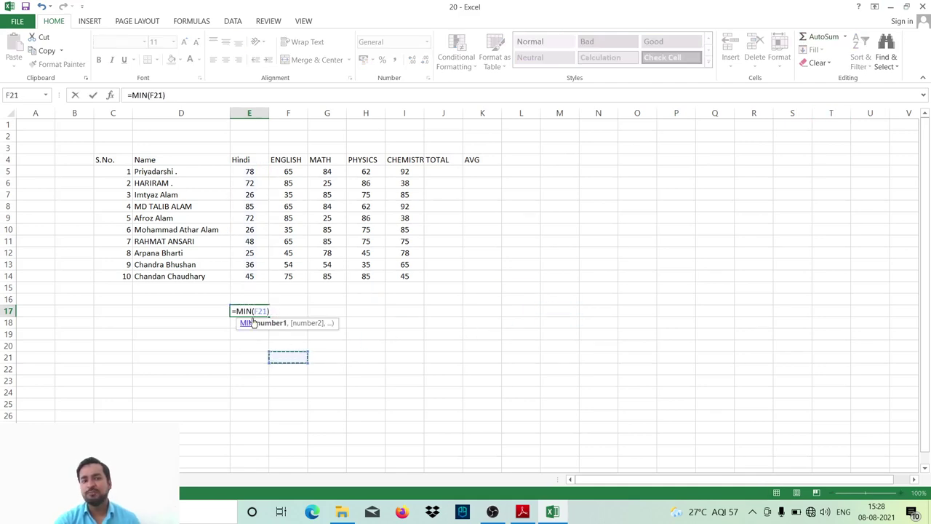
pyautogui.hotkey('ctrl', 'z')
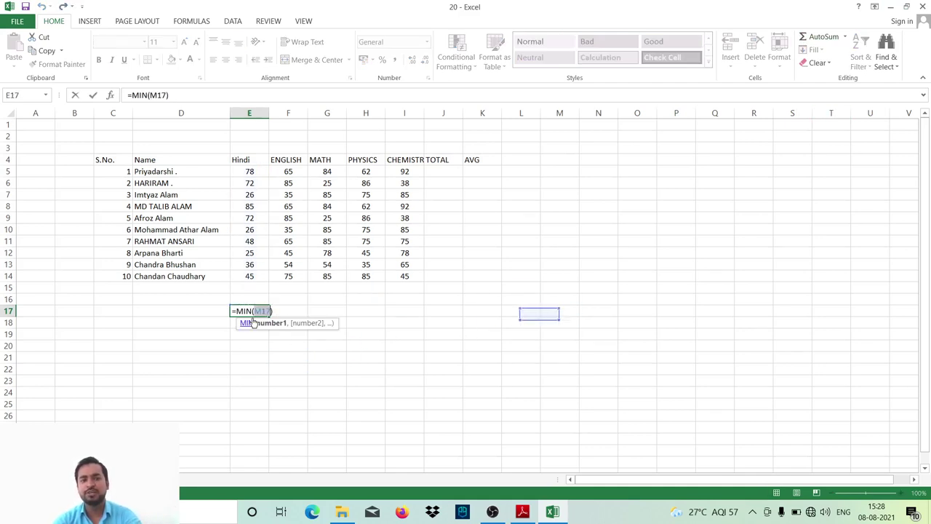
pyautogui.click(284, 357)
pyautogui.moveTo(254, 336); pyautogui.dragTo(291, 347)
pyautogui.press('F1')
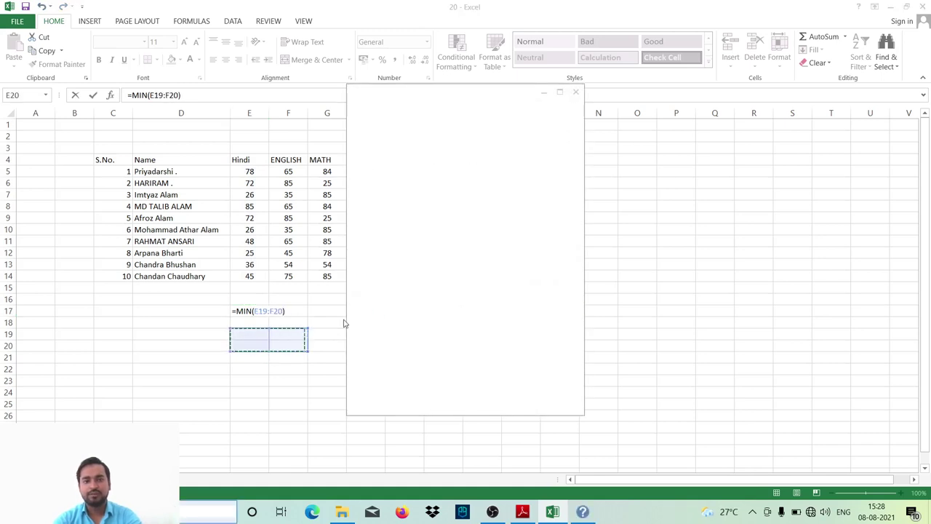
pyautogui.click(576, 91)
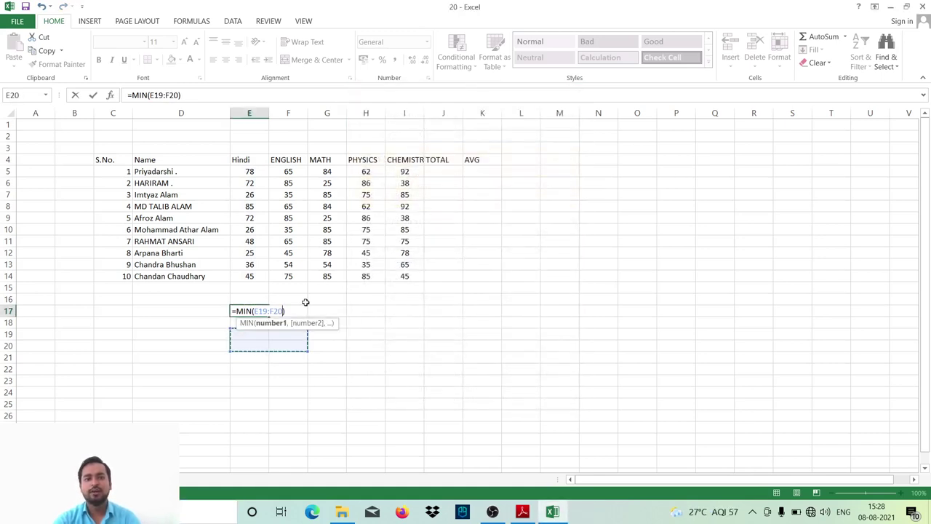
pyautogui.click(334, 393)
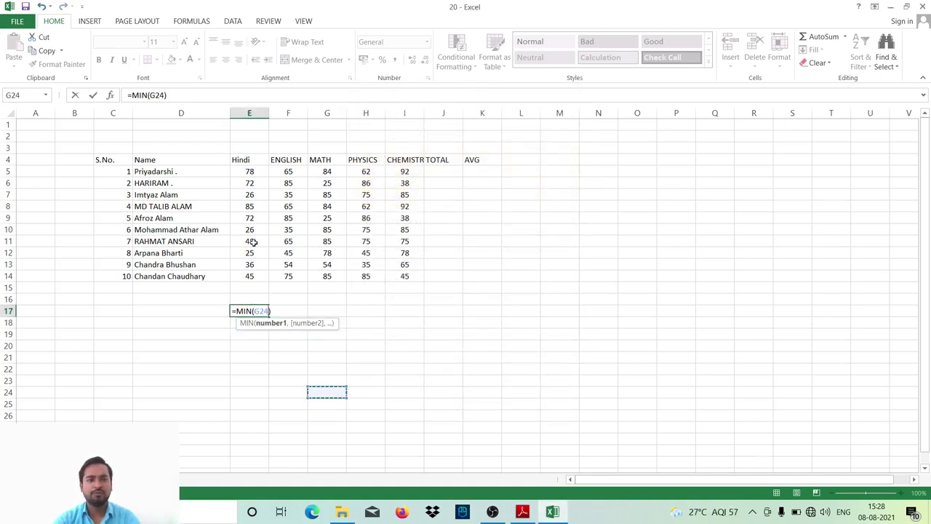
# - Point the MIN formula at E5:E20, commit it, and dismiss the circular-reference warning
pyautogui.moveTo(240, 171); pyautogui.dragTo(250, 348)
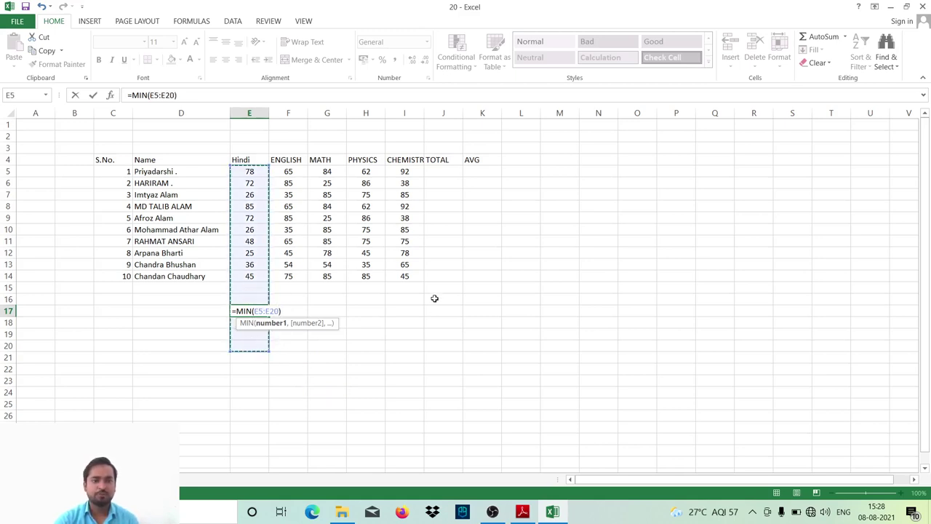
pyautogui.click(845, 37)
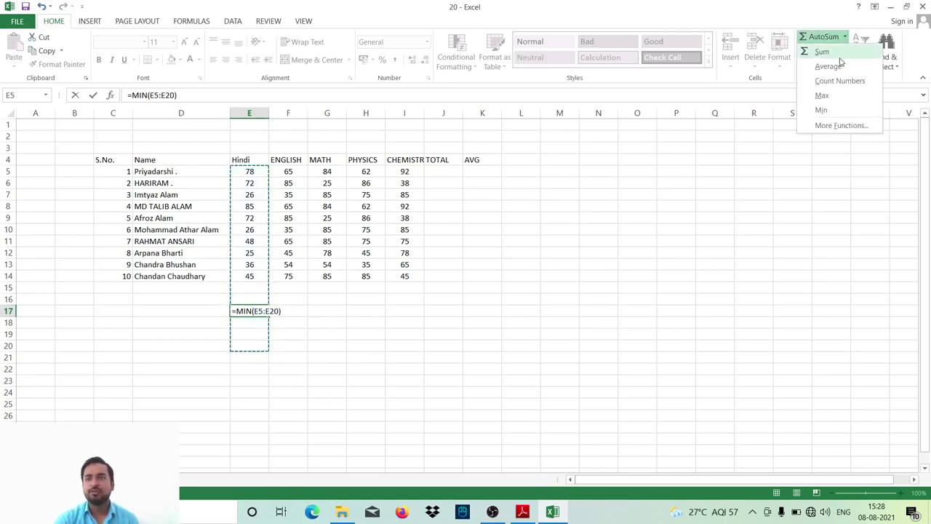
pyautogui.click(822, 110)
pyautogui.click(444, 290)
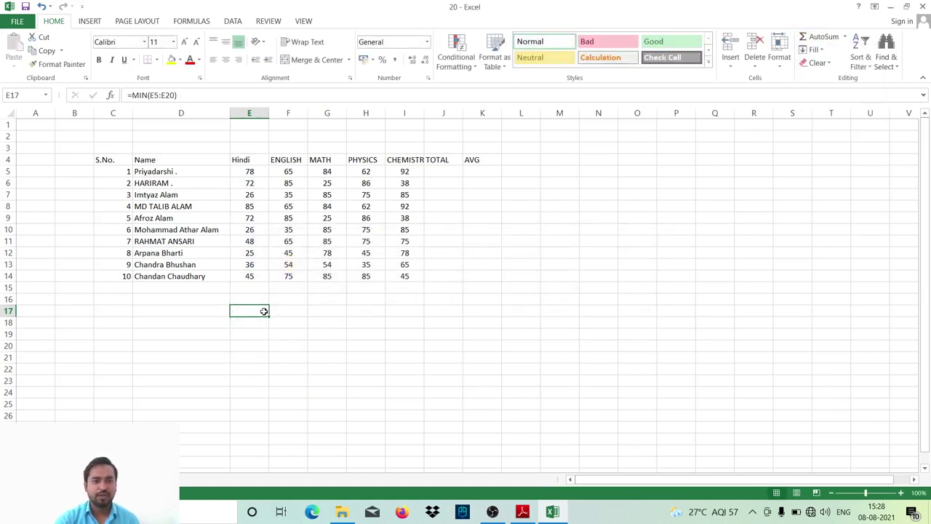
# - Insert the minimum and maximum Hindi marks below the column with AutoSum
pyautogui.click(318, 364)
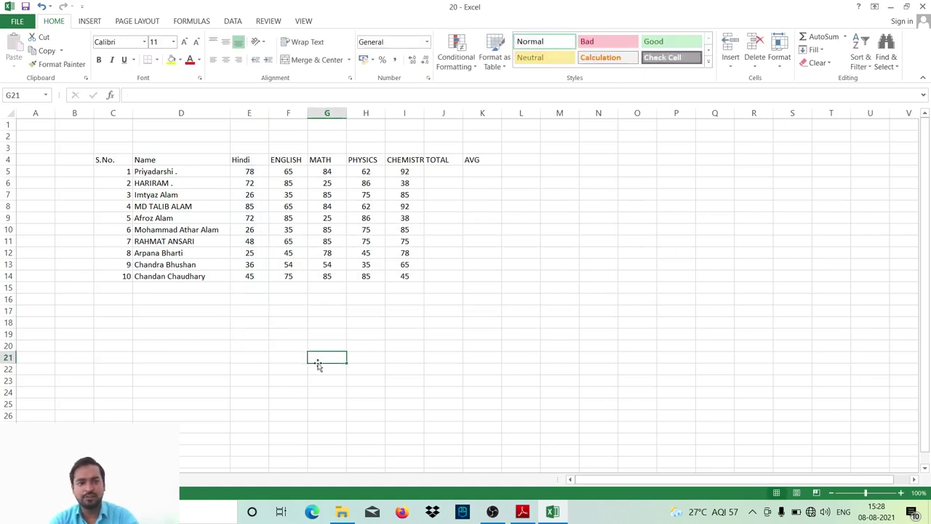
pyautogui.moveTo(242, 171); pyautogui.dragTo(263, 337)
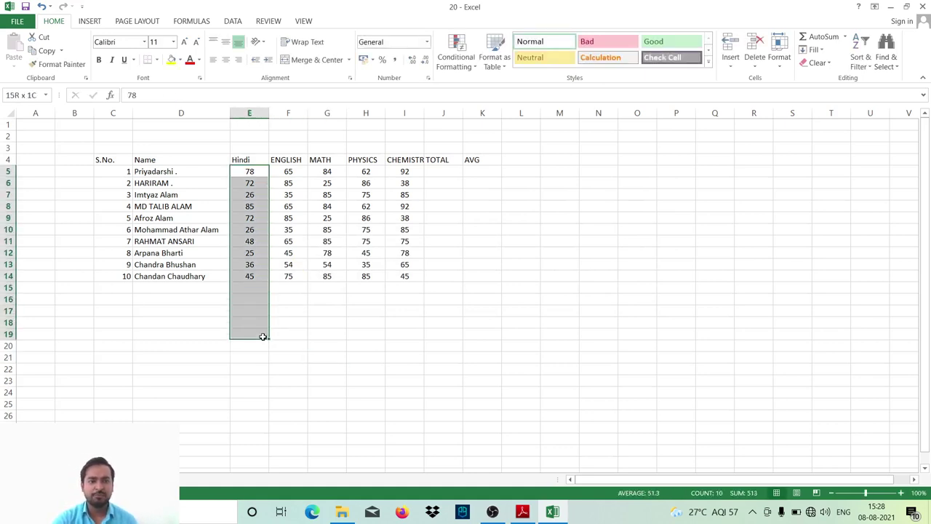
pyautogui.moveTo(263, 337); pyautogui.dragTo(264, 314)
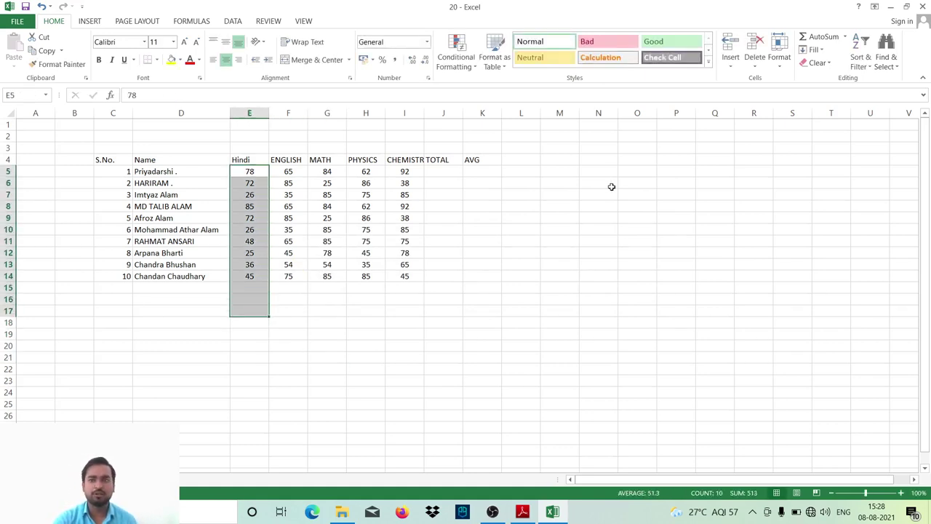
pyautogui.click(847, 38)
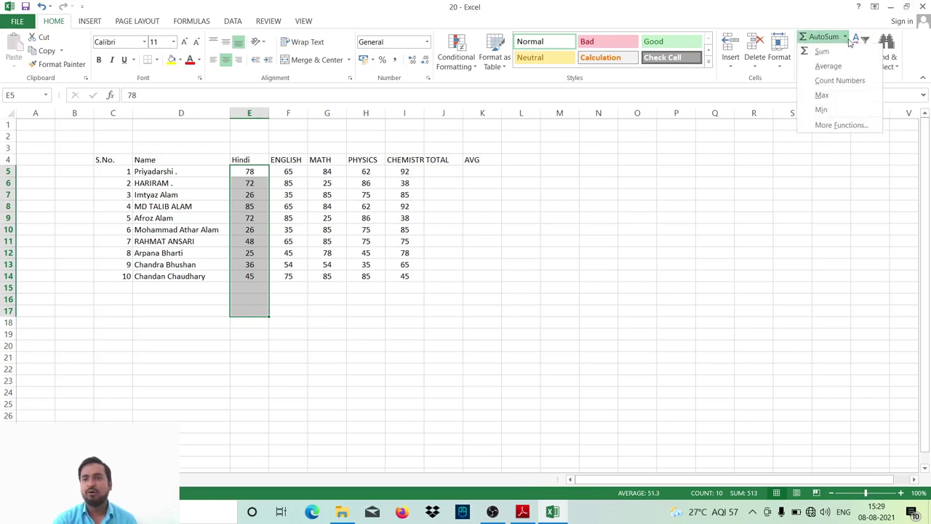
pyautogui.click(822, 109)
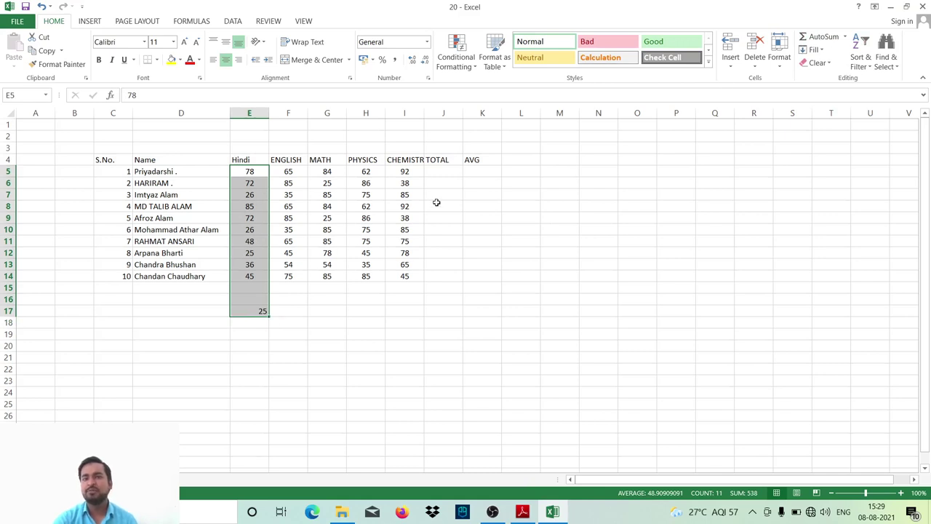
pyautogui.click(845, 37)
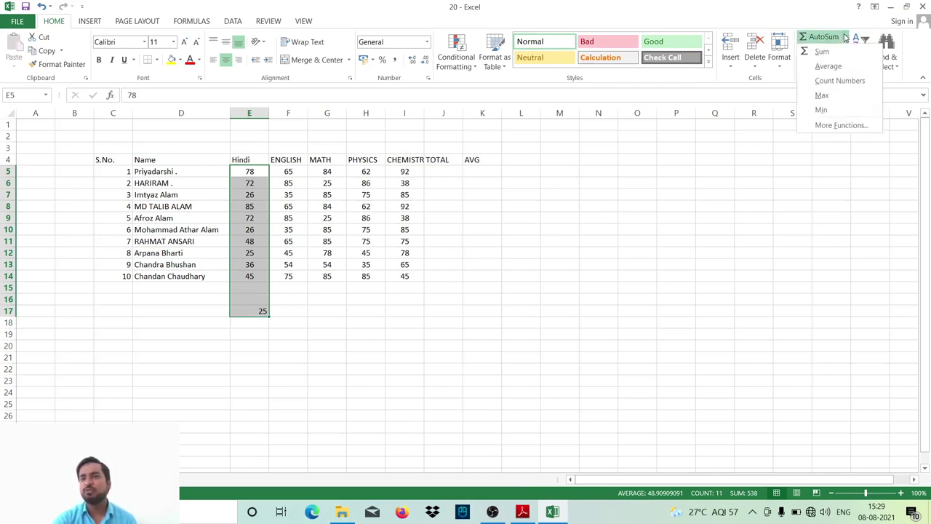
pyautogui.click(820, 95)
# - Check the minimum formula in E17 and clear the maximum from E18
pyautogui.click(315, 333)
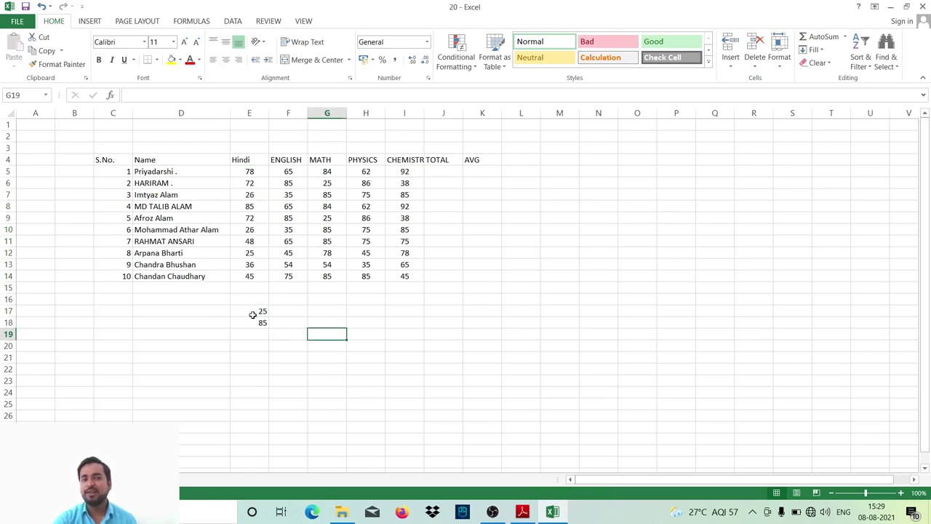
pyautogui.click(258, 311)
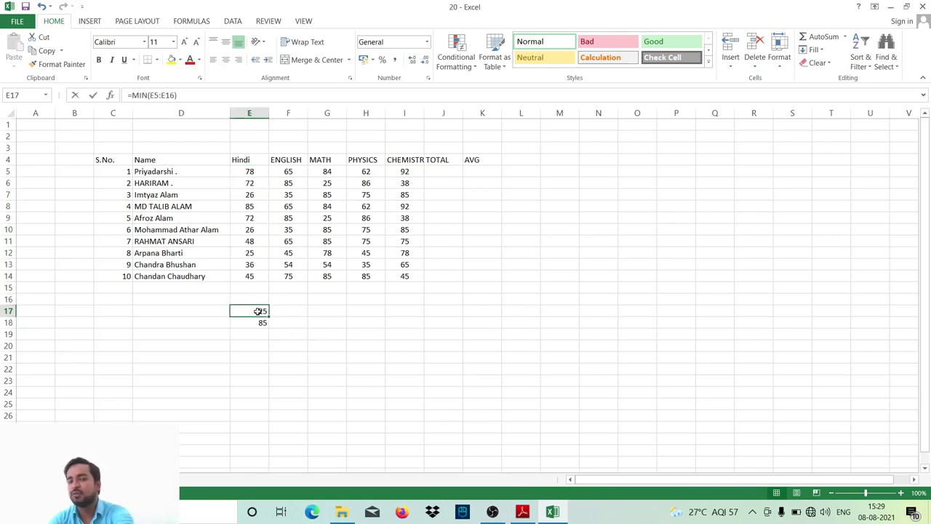
pyautogui.doubleClick(259, 310)
pyautogui.click(264, 323)
pyautogui.press('Delete')
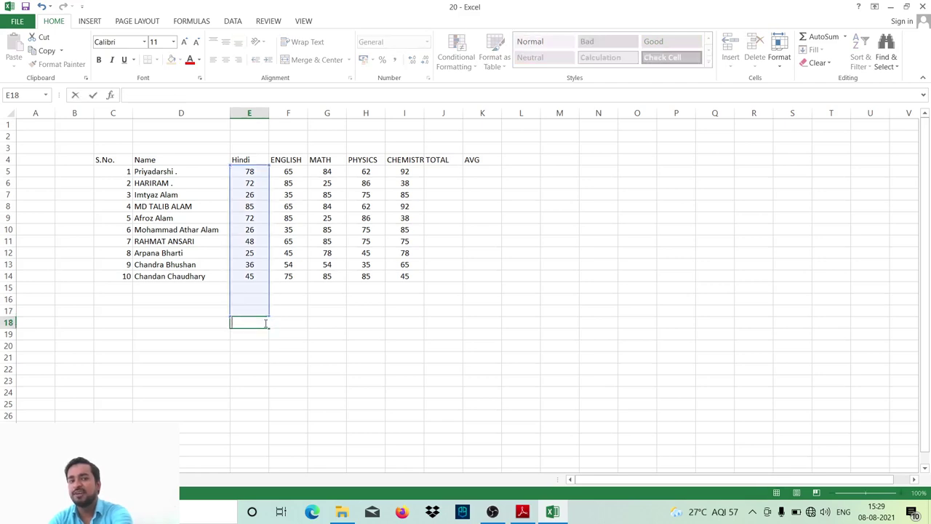
pyautogui.click(290, 336)
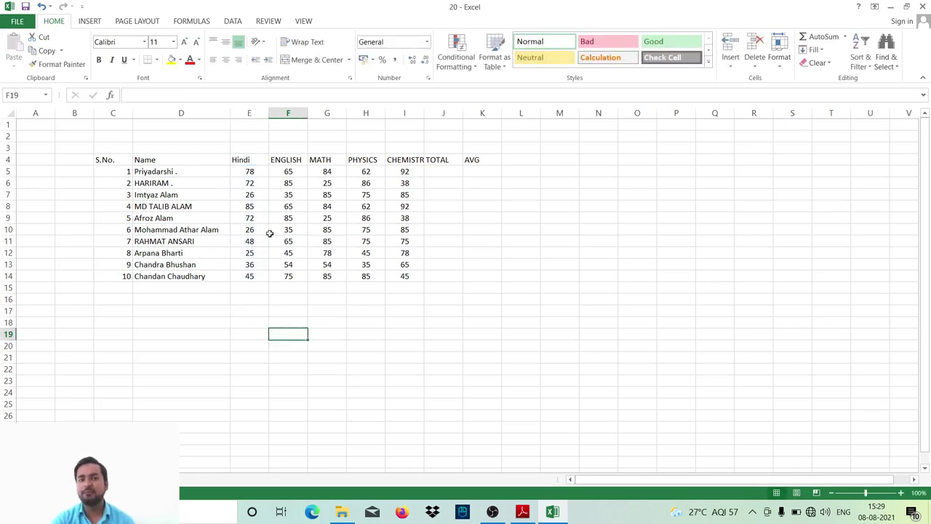
# - Put the maximum Hindi mark, 85, into E19, then save and close workbook 20
pyautogui.moveTo(235, 177); pyautogui.dragTo(257, 320)
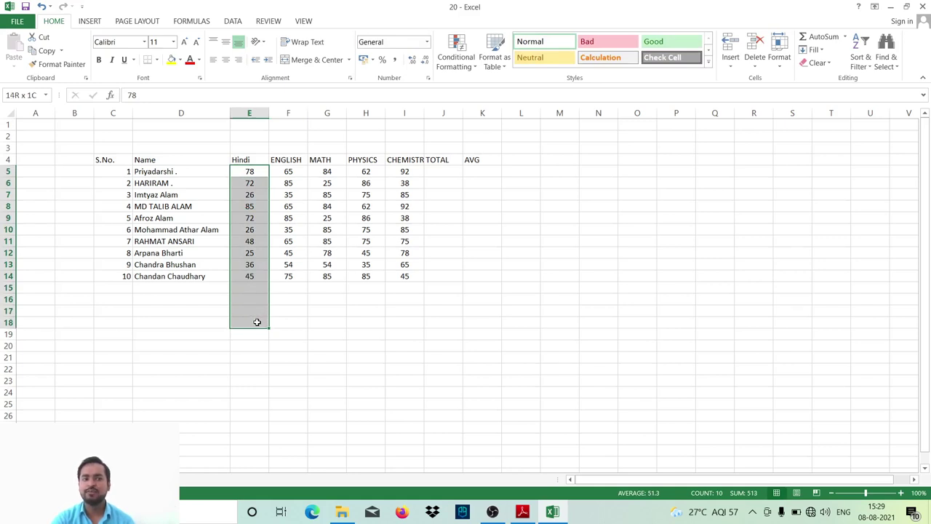
pyautogui.moveTo(257, 322); pyautogui.dragTo(256, 332)
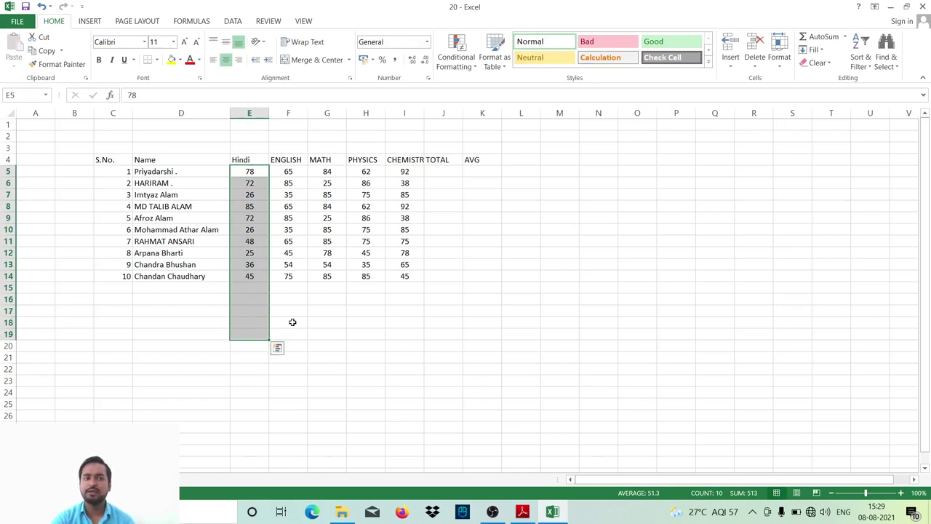
pyautogui.click(844, 37)
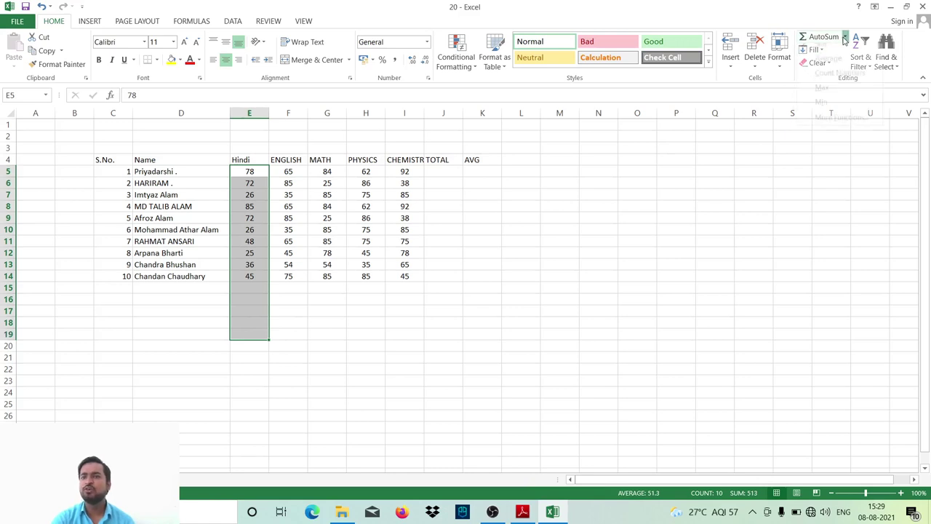
pyautogui.click(821, 95)
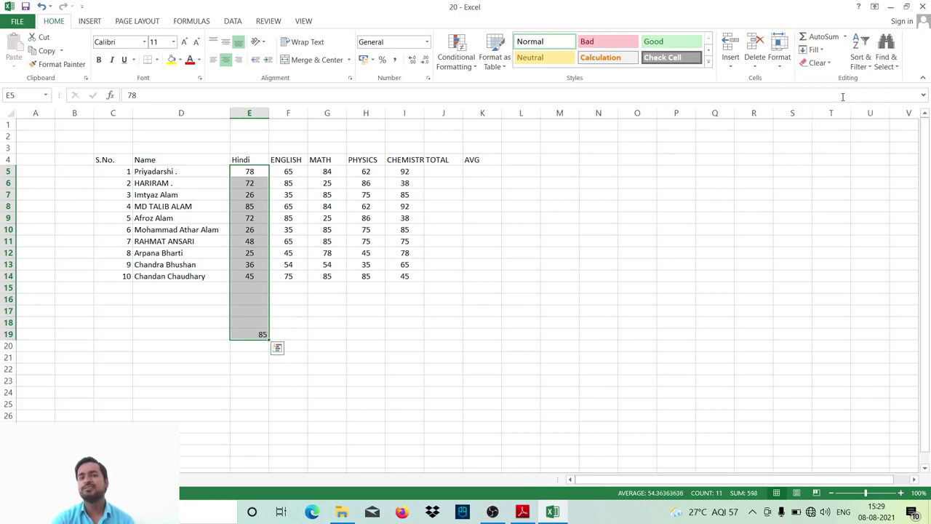
pyautogui.click(837, 145)
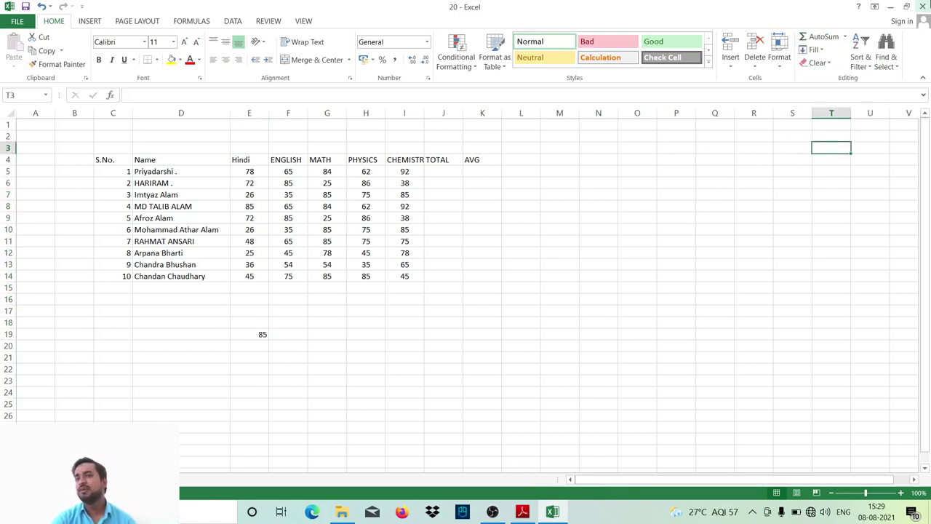
pyautogui.click(922, 7)
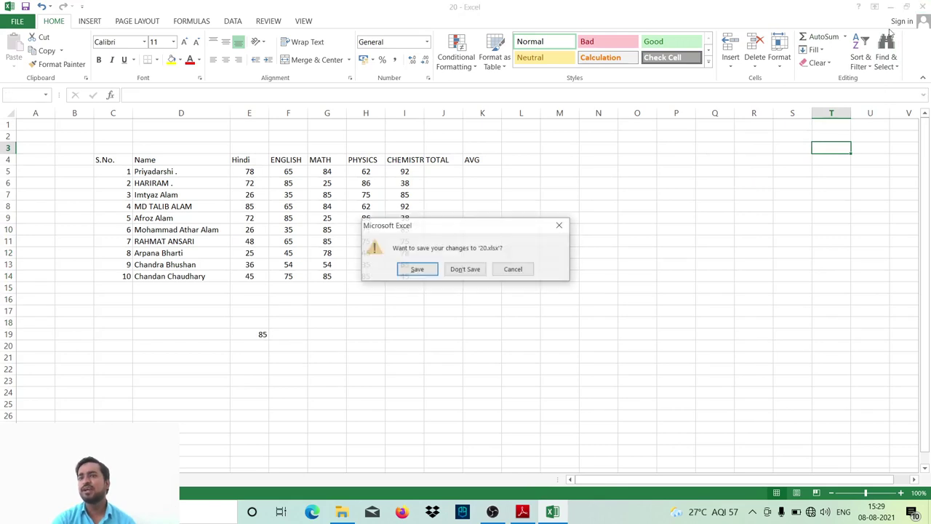
pyautogui.click(435, 272)
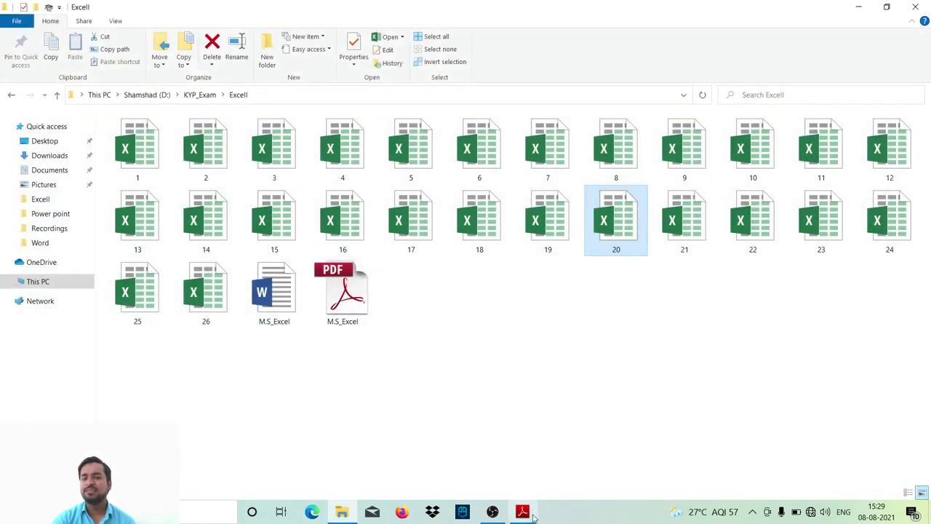
# - Review the task list in the PDF, then open practice workbook 21
pyautogui.click(523, 512)
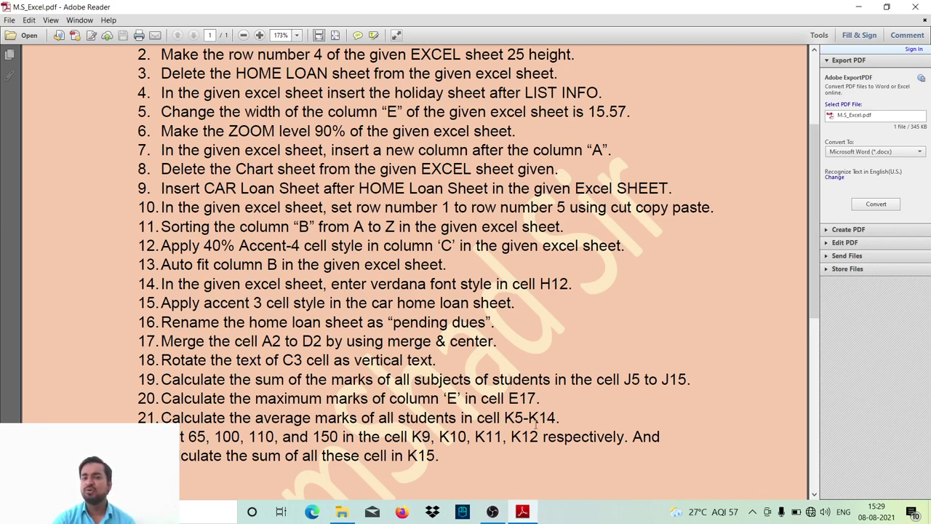
pyautogui.click(348, 510)
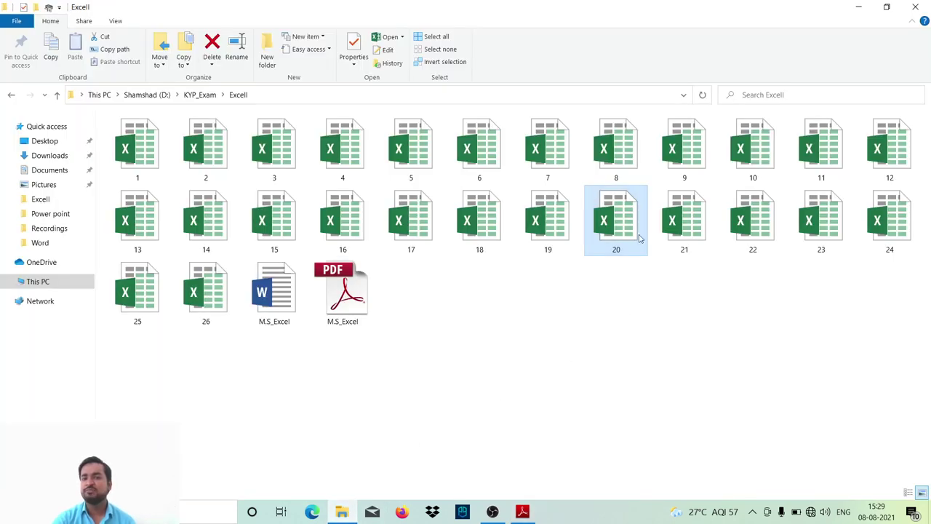
pyautogui.doubleClick(674, 218)
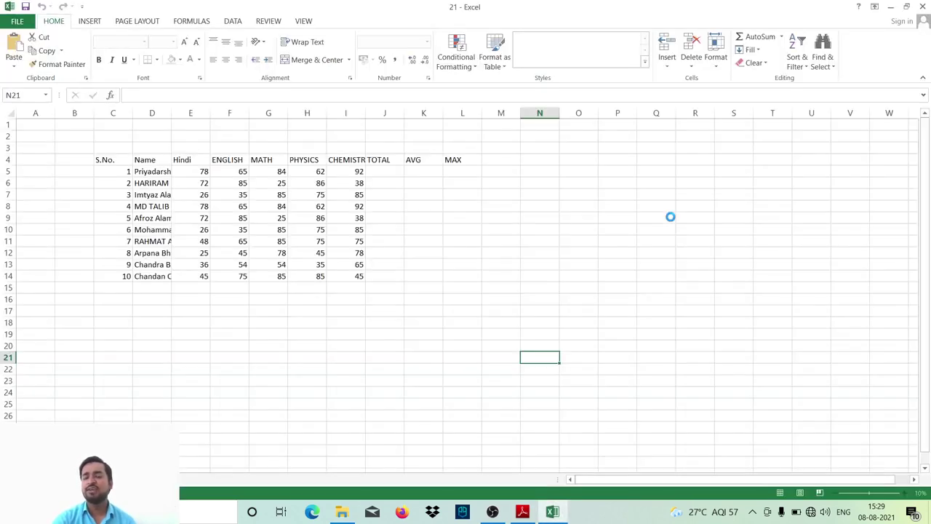
# - Average row 5's marks into K5 using AutoSum ▸ Average
pyautogui.click(291, 374)
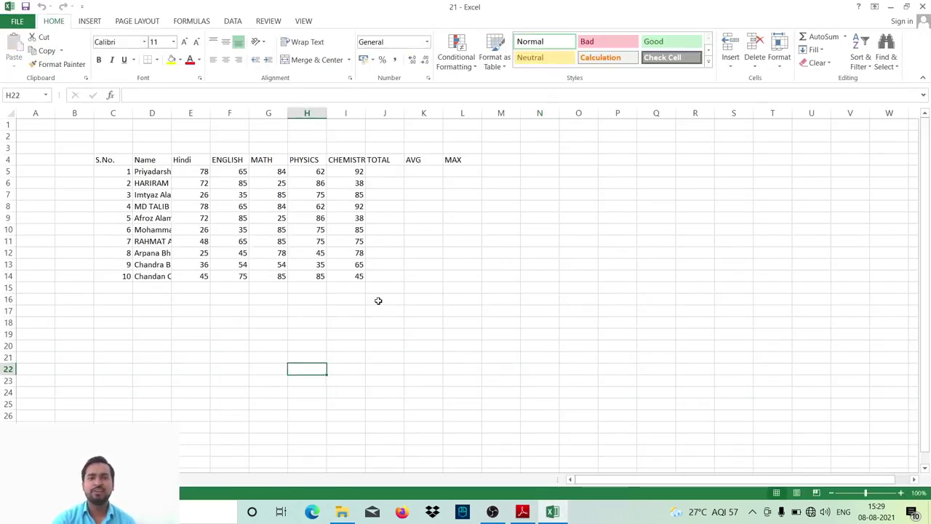
pyautogui.click(429, 173)
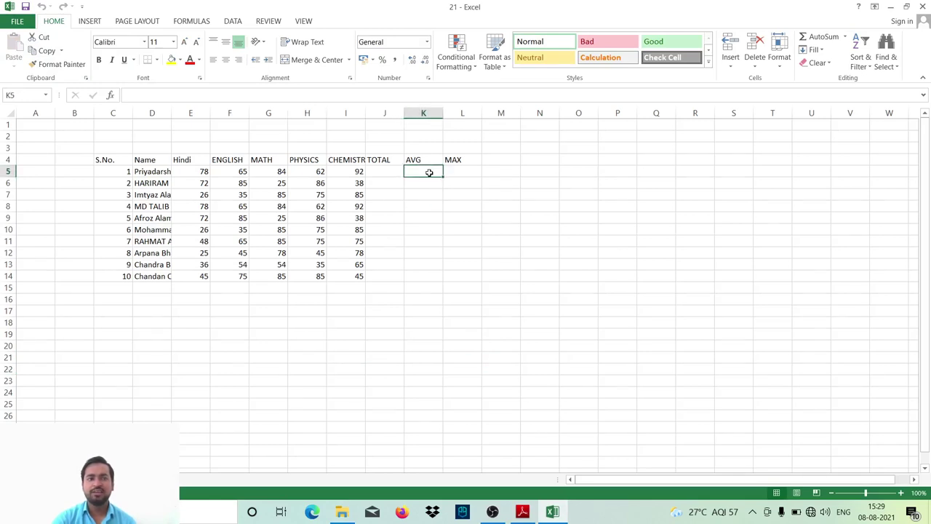
pyautogui.click(429, 276)
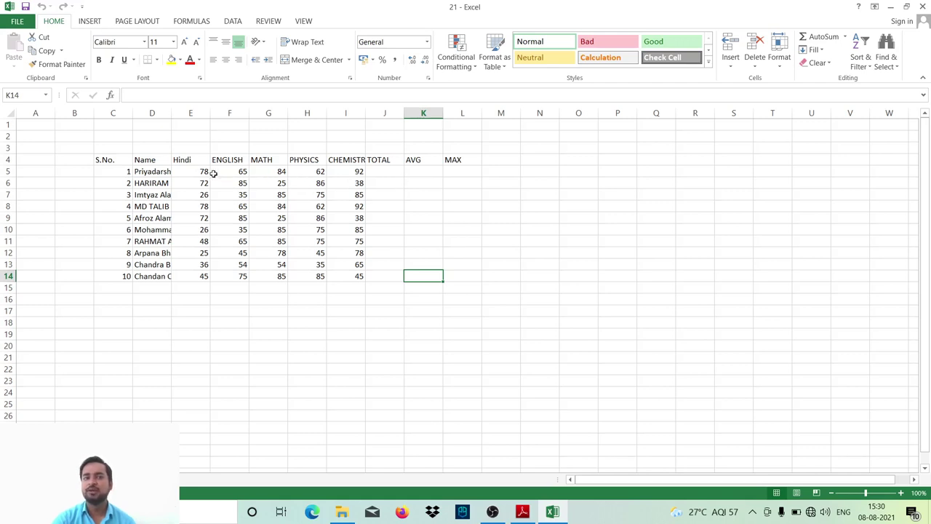
pyautogui.moveTo(201, 172); pyautogui.dragTo(417, 172)
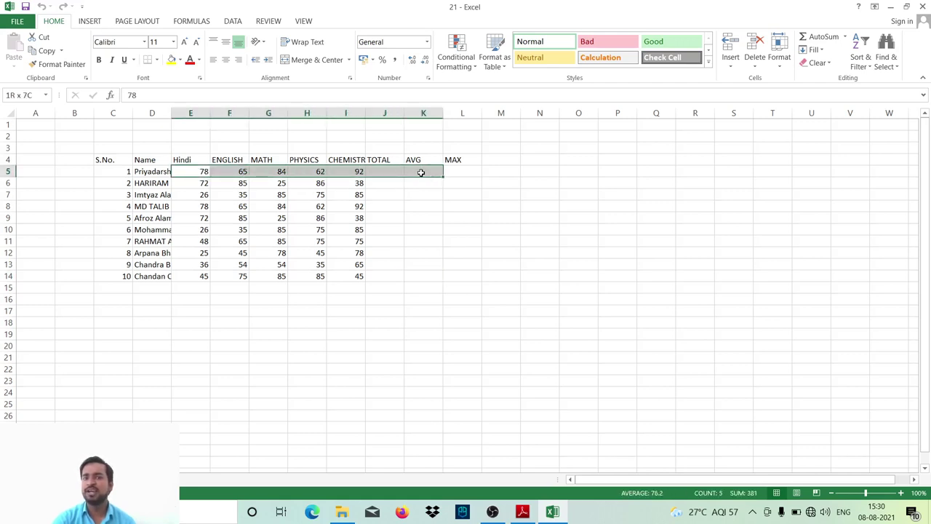
pyautogui.click(844, 36)
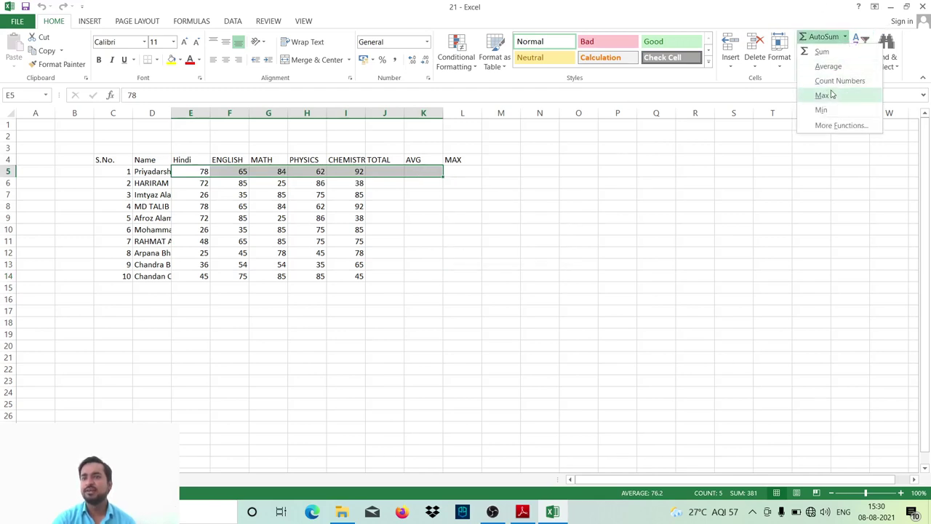
pyautogui.click(829, 66)
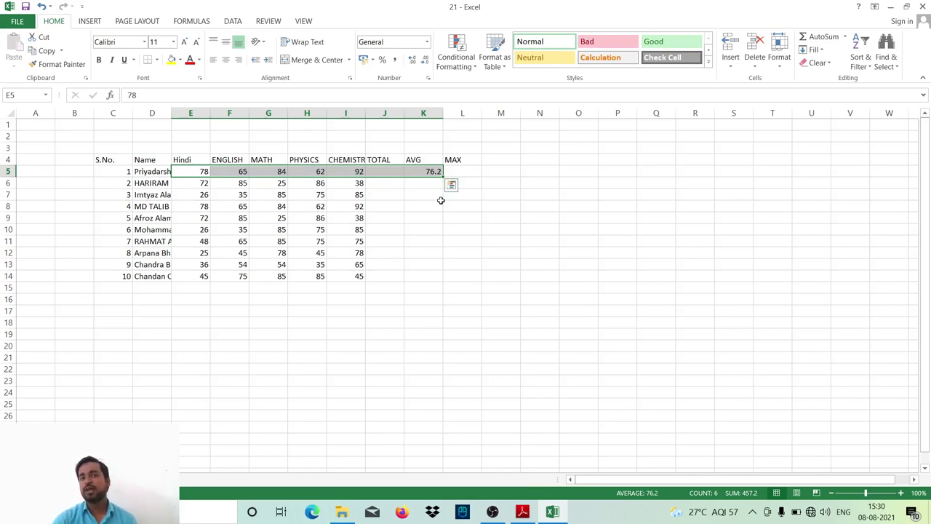
# - Average row 6's marks into K6 the same way
pyautogui.click(441, 202)
pyautogui.moveTo(191, 182); pyautogui.dragTo(420, 182)
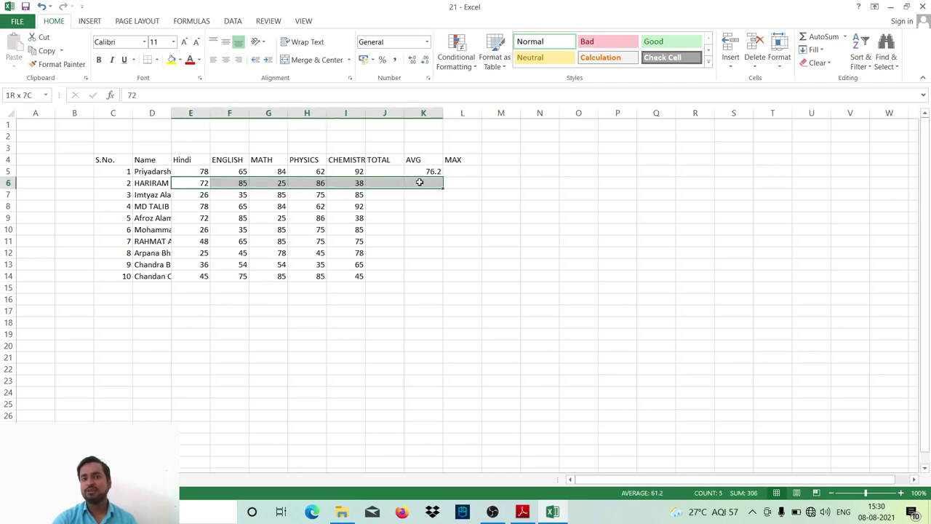
pyautogui.click(844, 37)
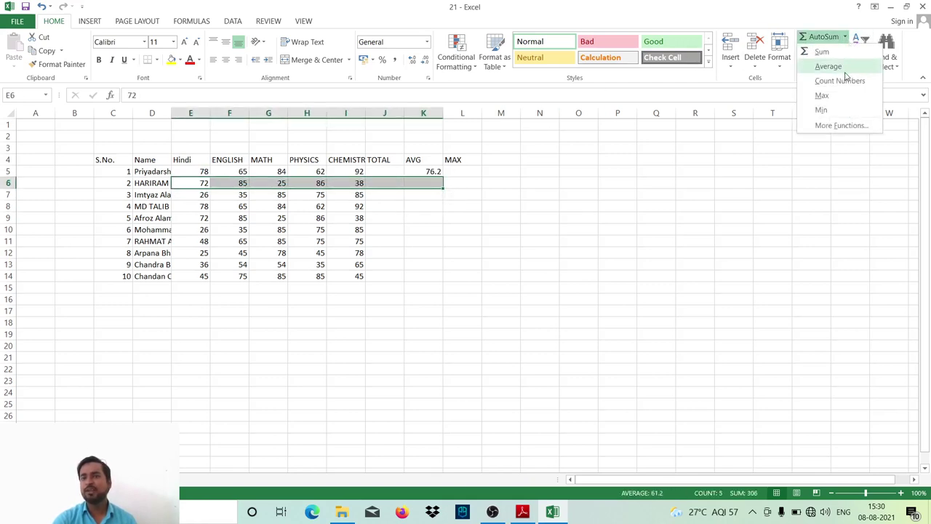
pyautogui.click(845, 71)
pyautogui.click(419, 233)
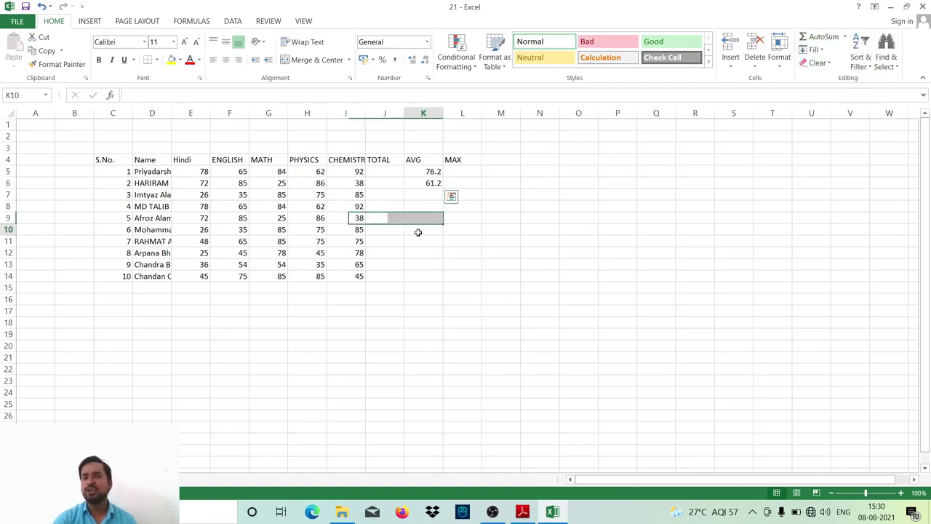
# - Fill the K5:K6 averages down to K14, giving 76.2 down to 67
pyautogui.moveTo(416, 174); pyautogui.dragTo(426, 185)
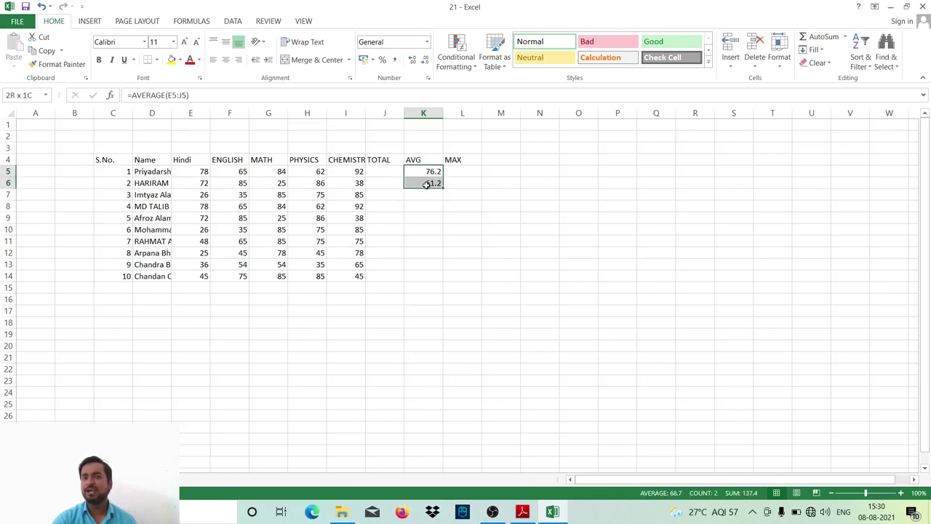
pyautogui.click(477, 195)
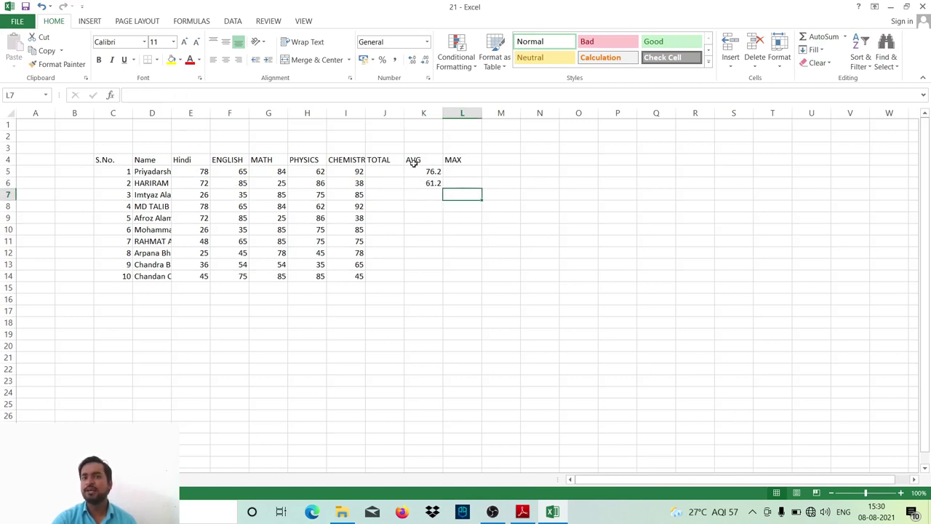
pyautogui.moveTo(416, 173); pyautogui.dragTo(430, 184)
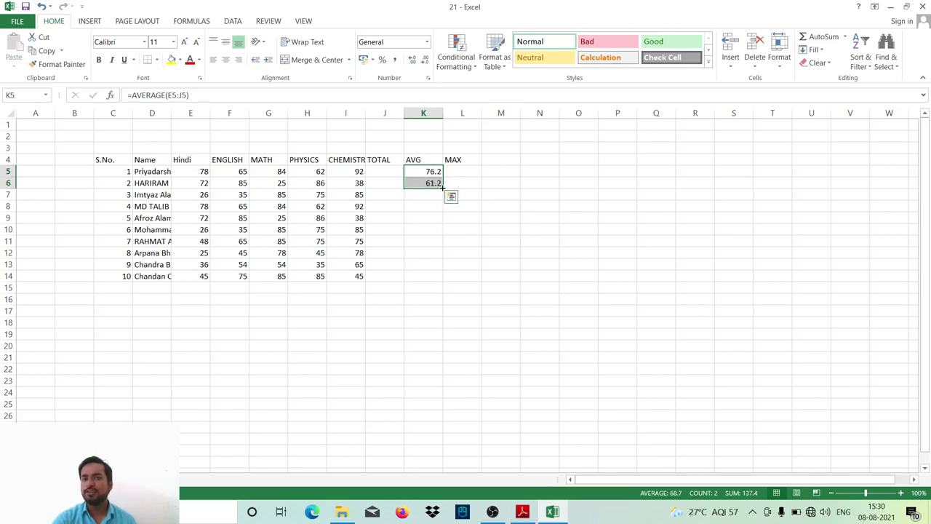
pyautogui.moveTo(441, 192); pyautogui.dragTo(443, 280)
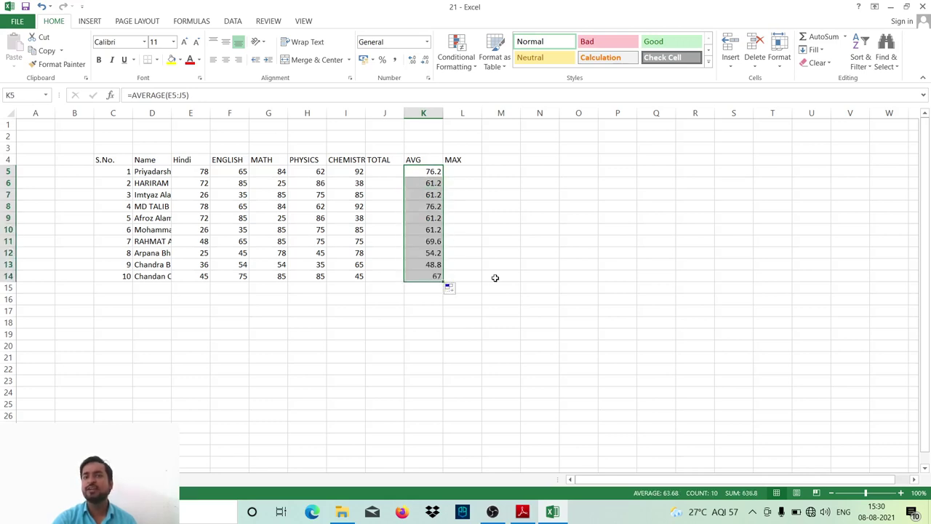
pyautogui.click(497, 278)
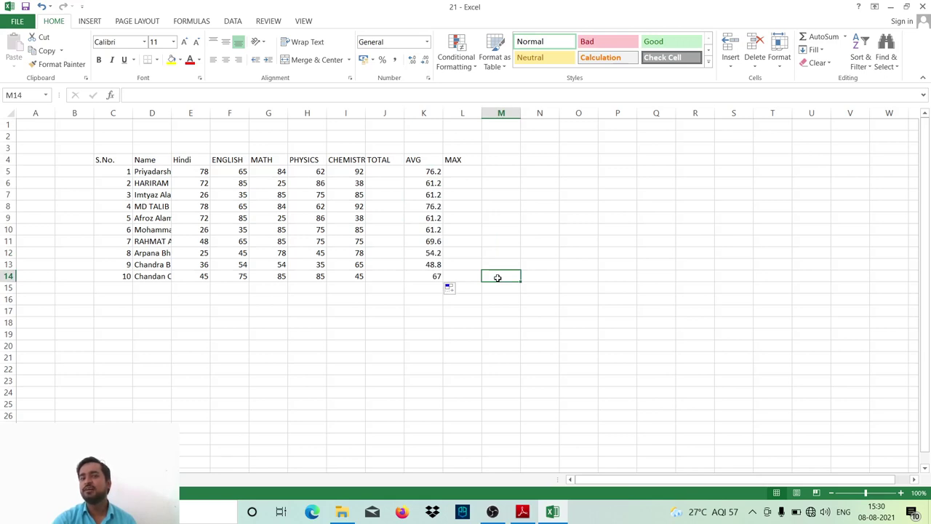
pyautogui.click(532, 254)
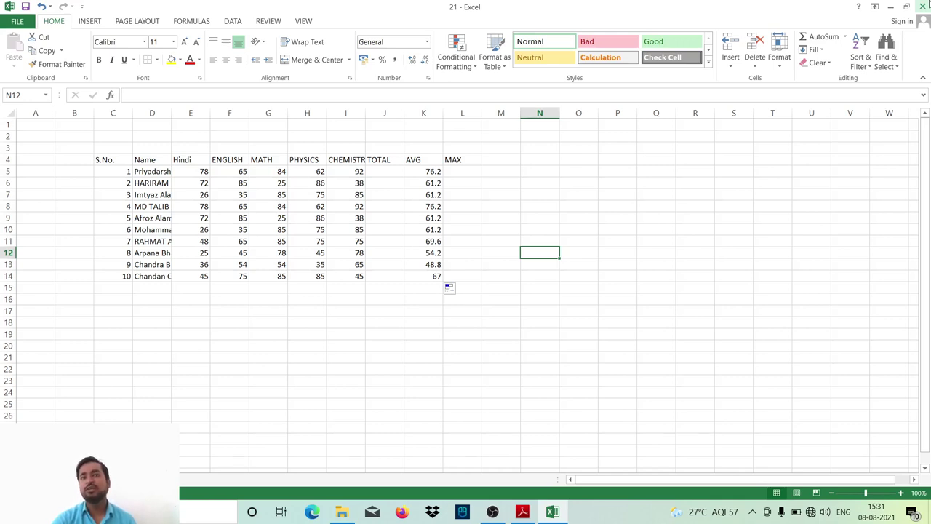
# - Close workbook 21, choosing Save at the prompt
pyautogui.click(926, 5)
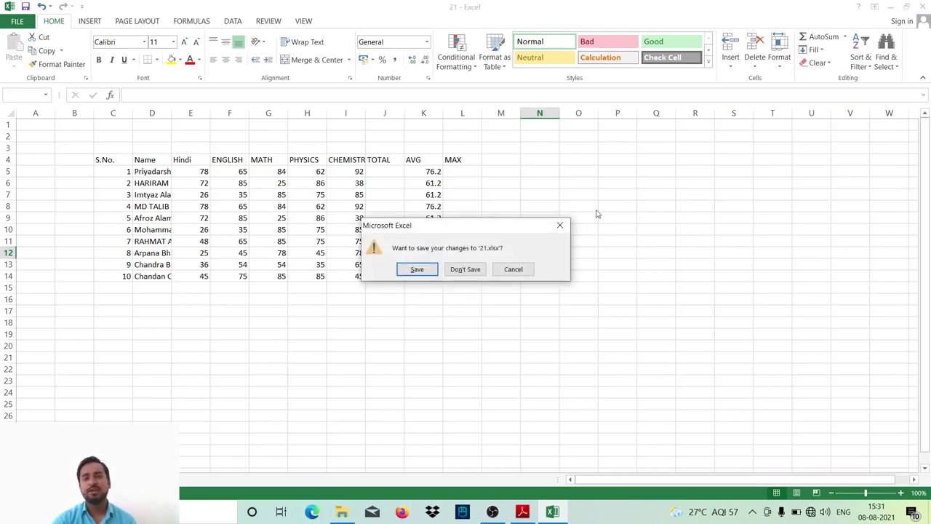
pyautogui.click(422, 266)
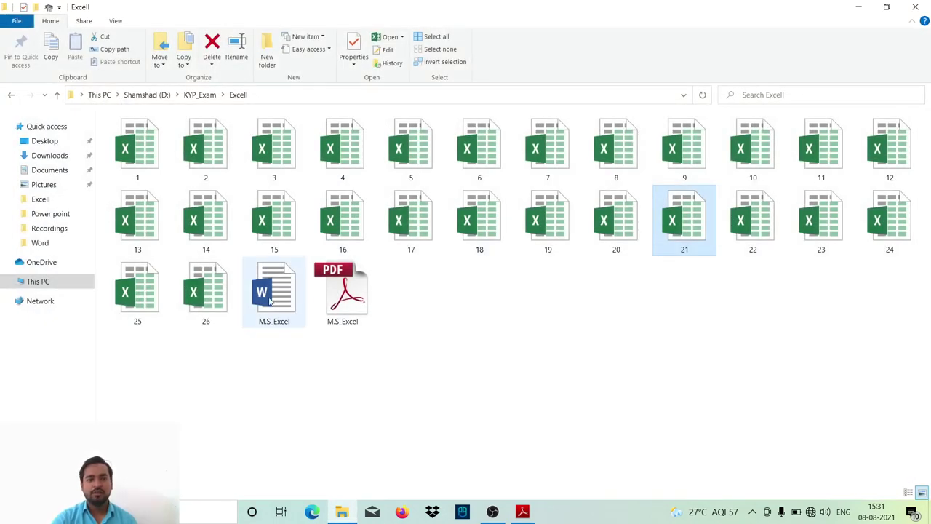
# - Read task 22 in the PDF, then open practice workbook 22 from the Excell folder
pyautogui.click(523, 511)
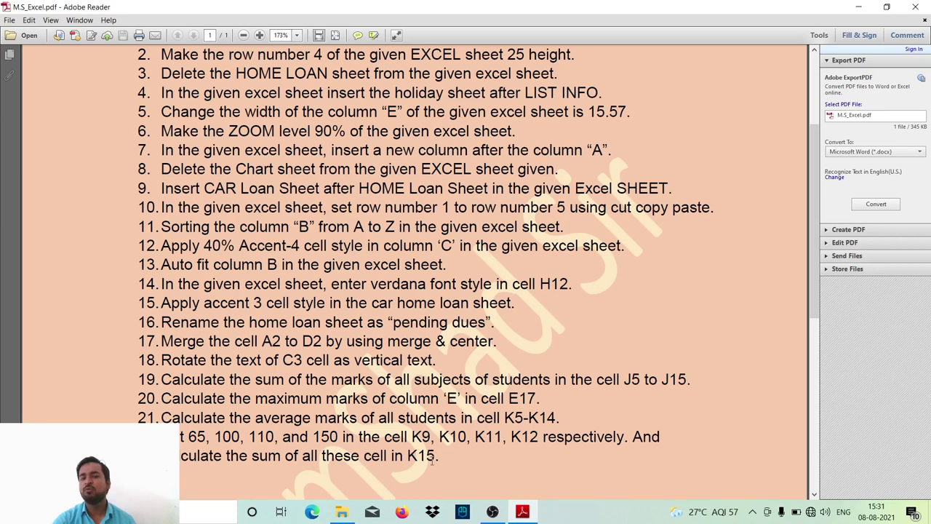
pyautogui.click(345, 510)
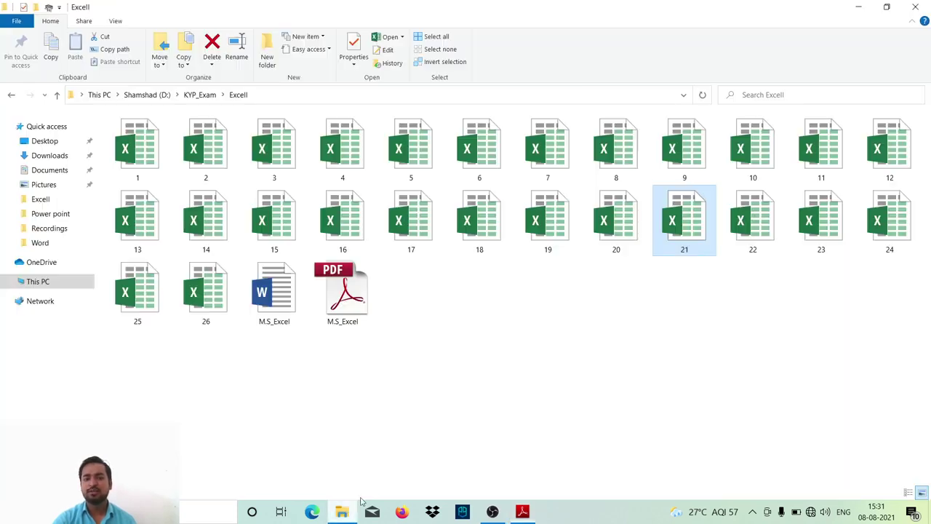
pyautogui.doubleClick(742, 228)
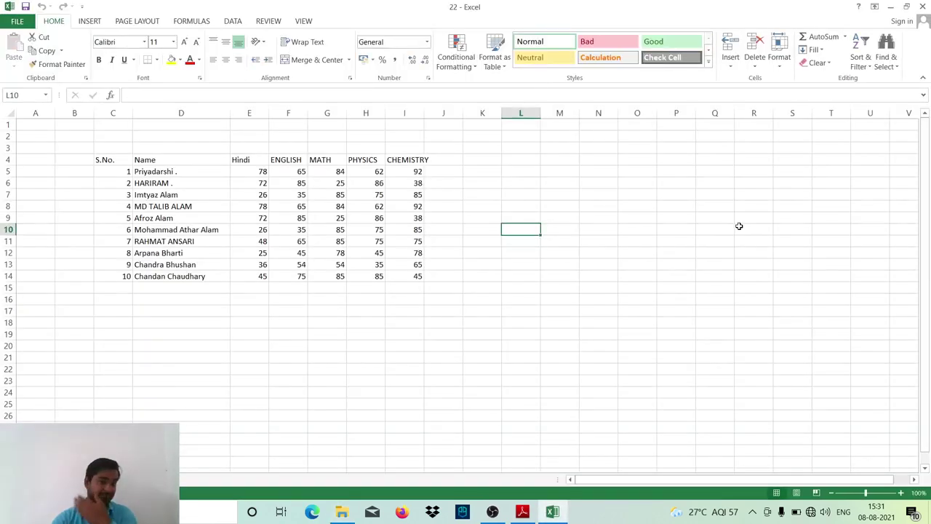
# - Enter 65 in K9, 100 in K10, 110 in K11 and 165 in K12
pyautogui.click(483, 114)
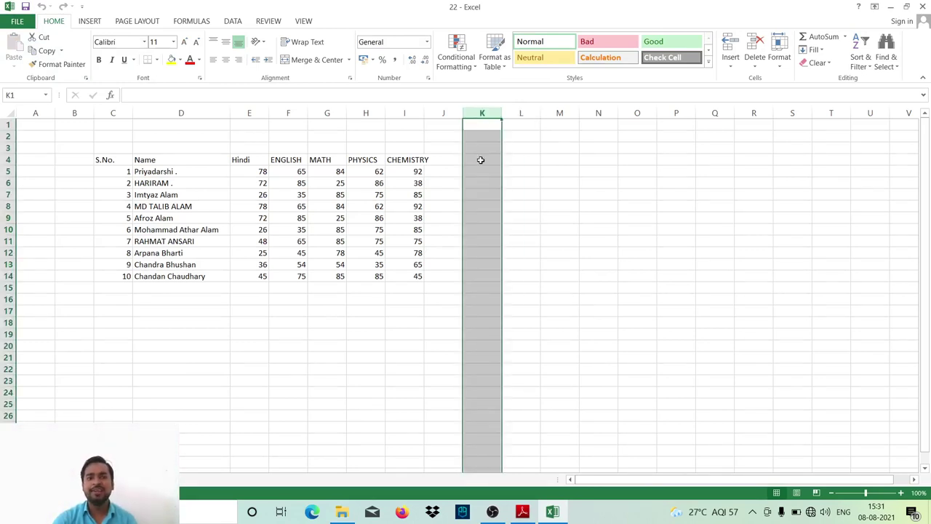
pyautogui.click(481, 215)
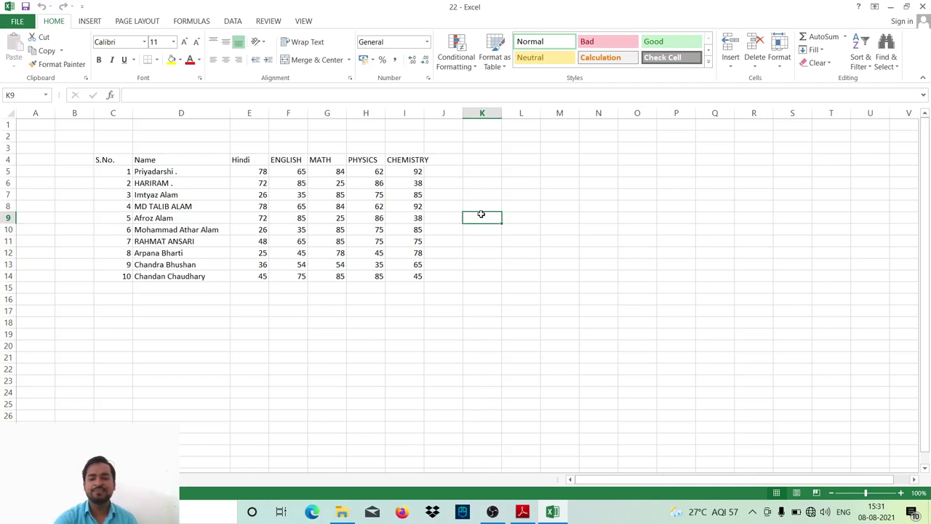
pyautogui.write('65')
pyautogui.click(480, 229)
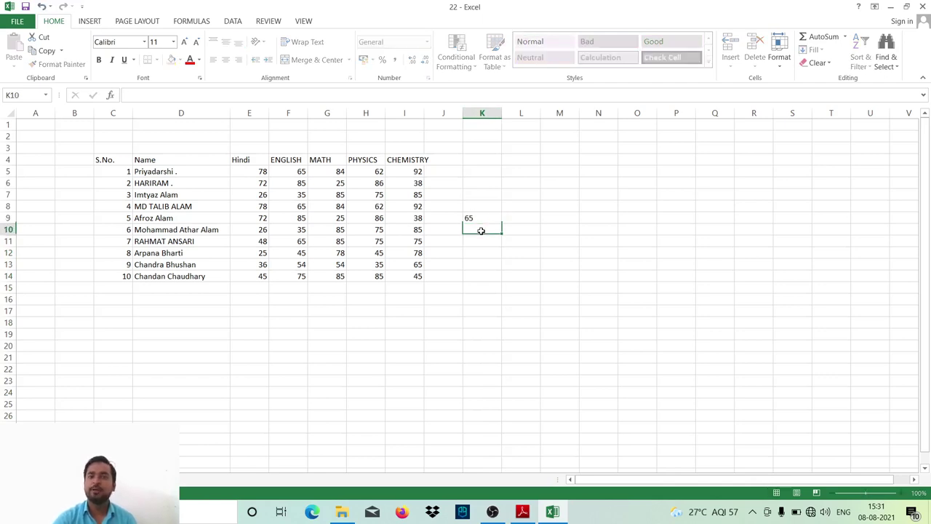
pyautogui.write('100')
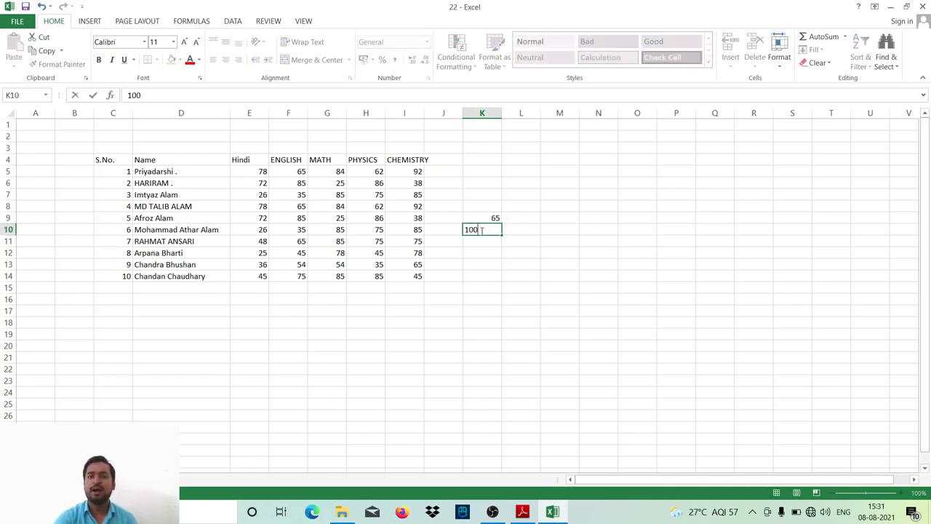
pyautogui.click(481, 238)
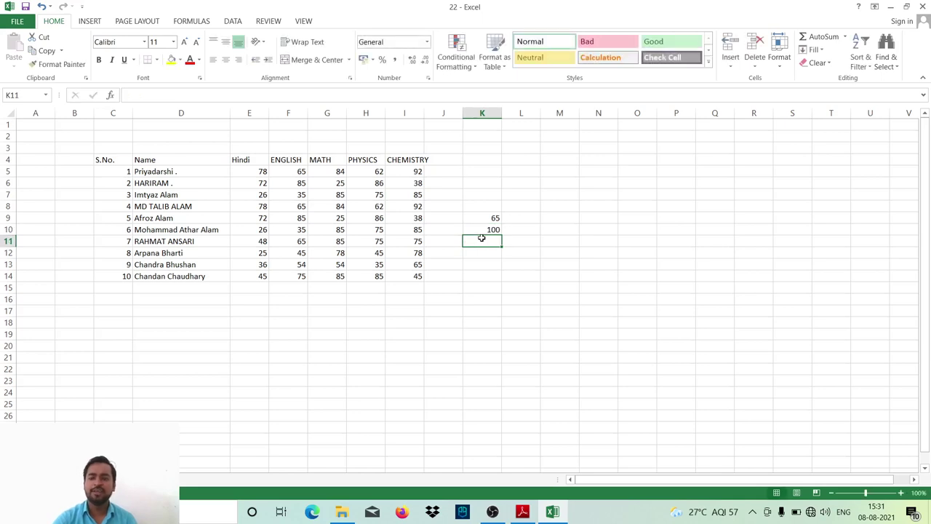
pyautogui.write('110')
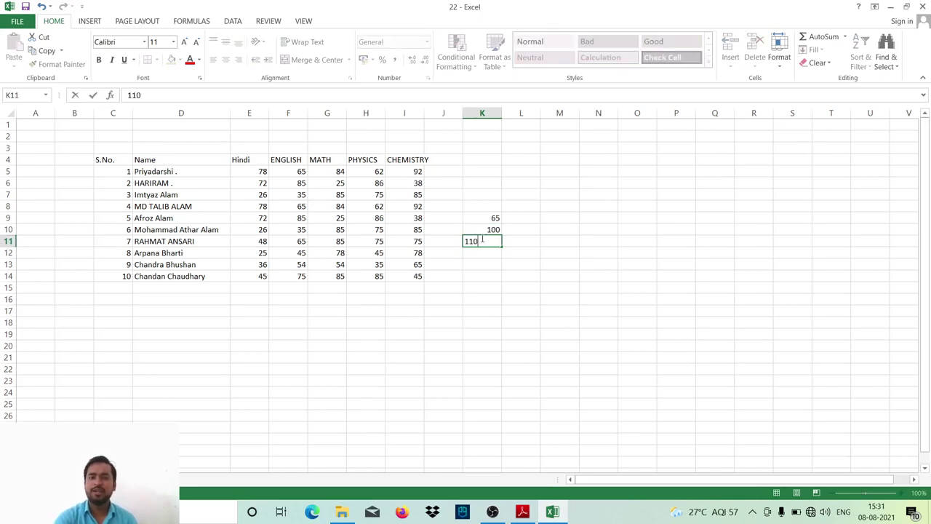
pyautogui.click(493, 253)
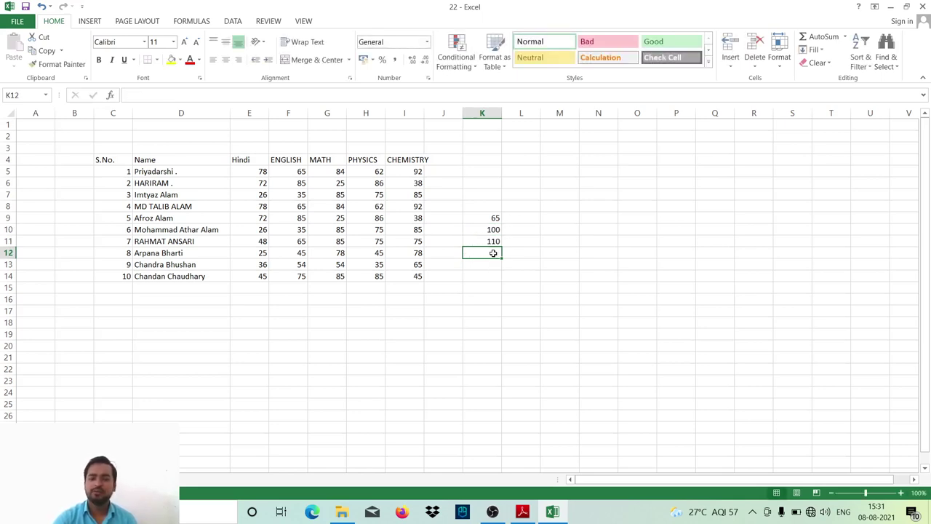
pyautogui.write('165')
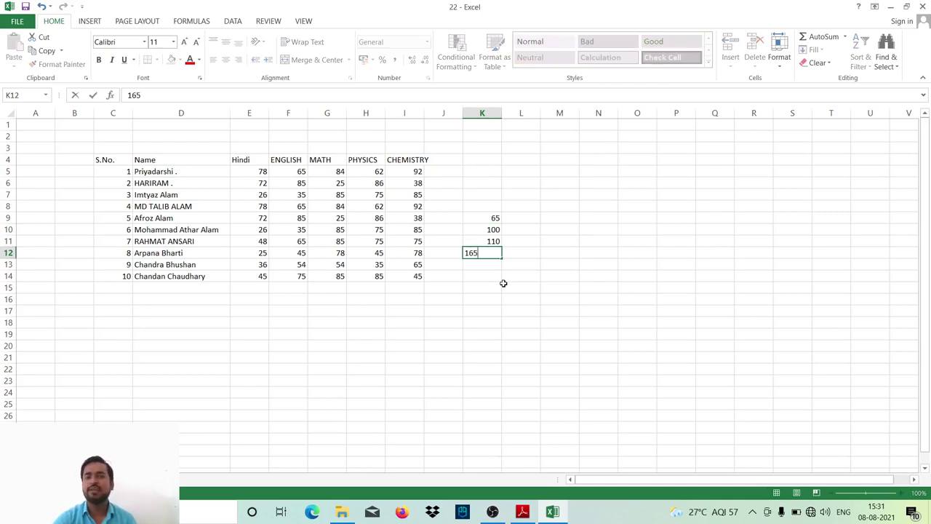
pyautogui.click(503, 283)
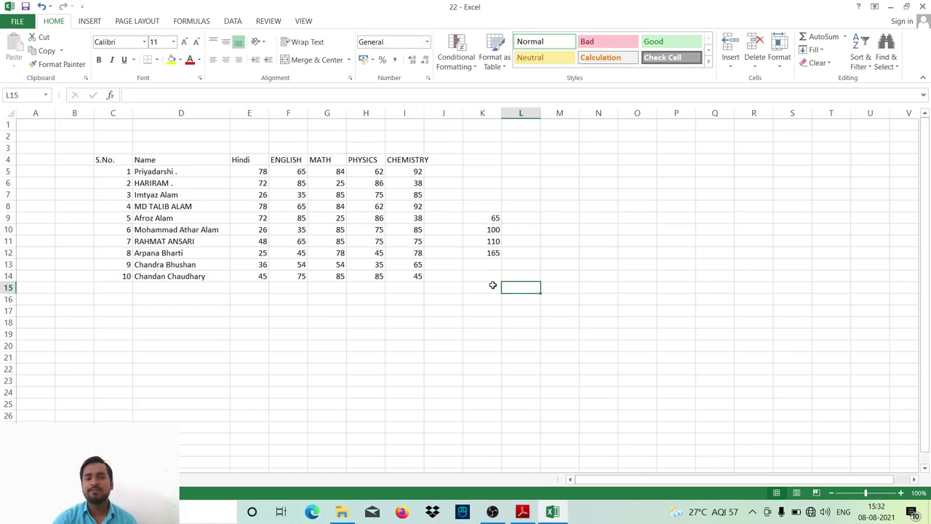
pyautogui.click(490, 290)
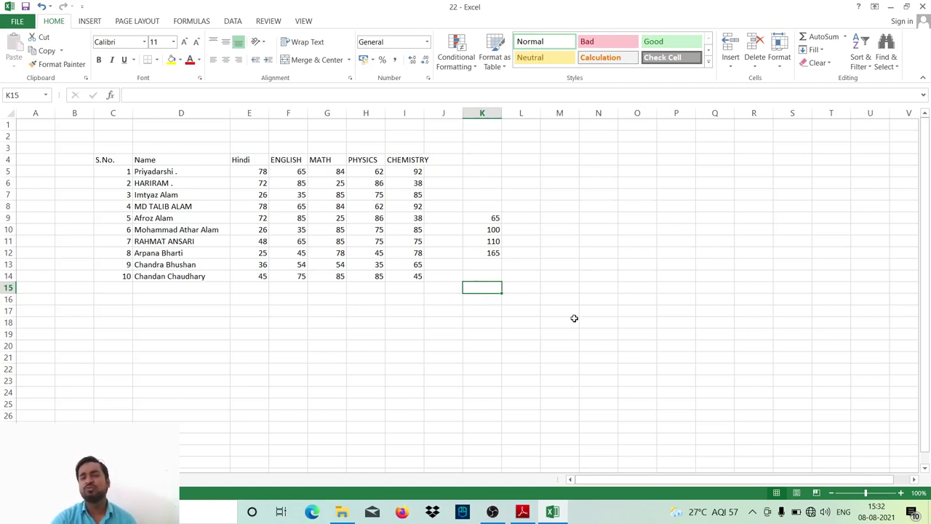
pyautogui.click(586, 278)
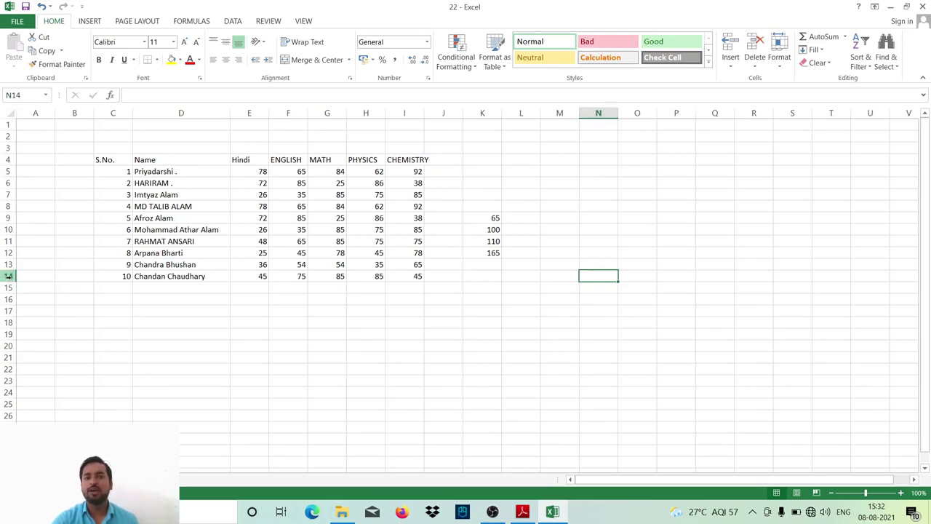
pyautogui.click(551, 352)
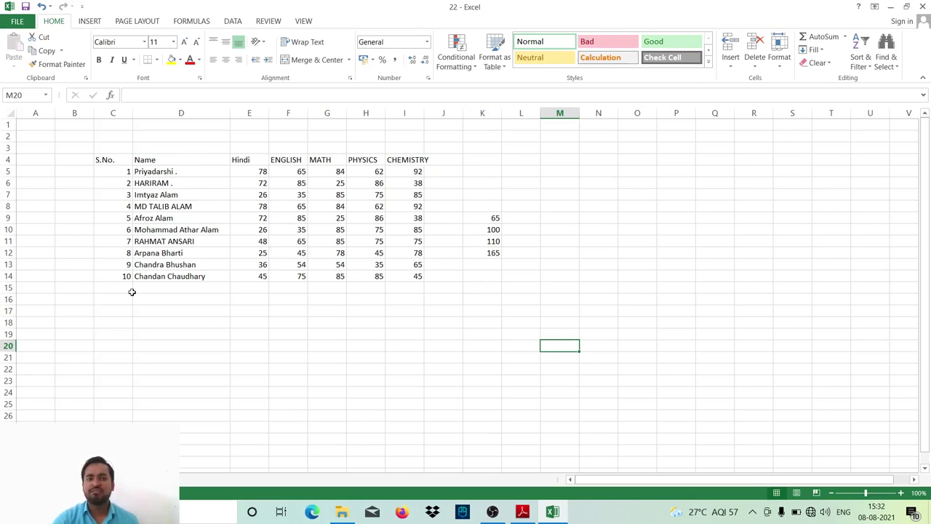
pyautogui.click(478, 287)
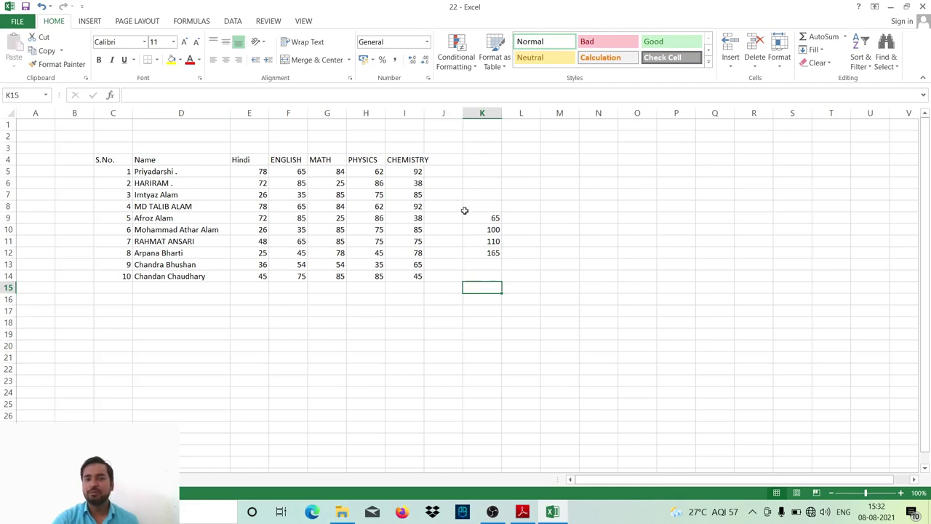
# - AutoSum K9:K12 into K15 to get 440, then return to the task PDF in Adobe Reader
pyautogui.moveTo(466, 218); pyautogui.dragTo(484, 287)
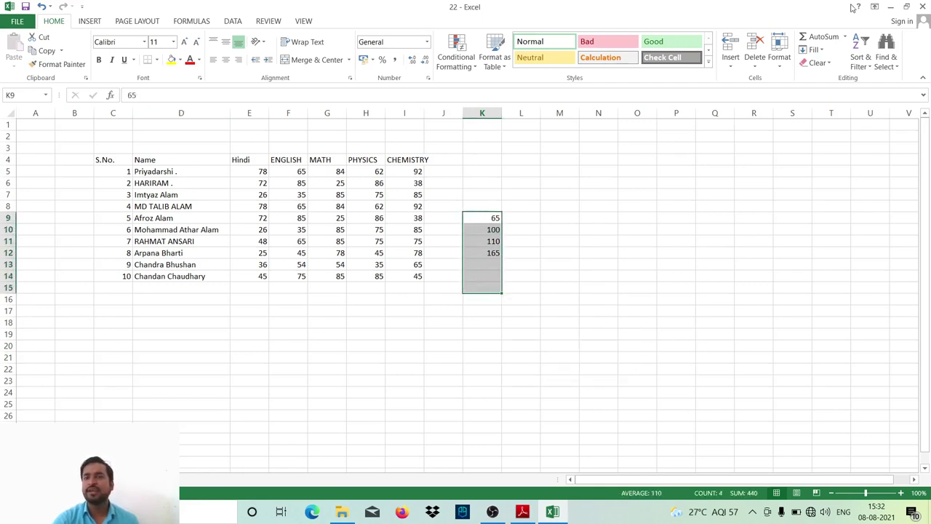
pyautogui.click(845, 37)
pyautogui.click(821, 51)
pyautogui.click(504, 334)
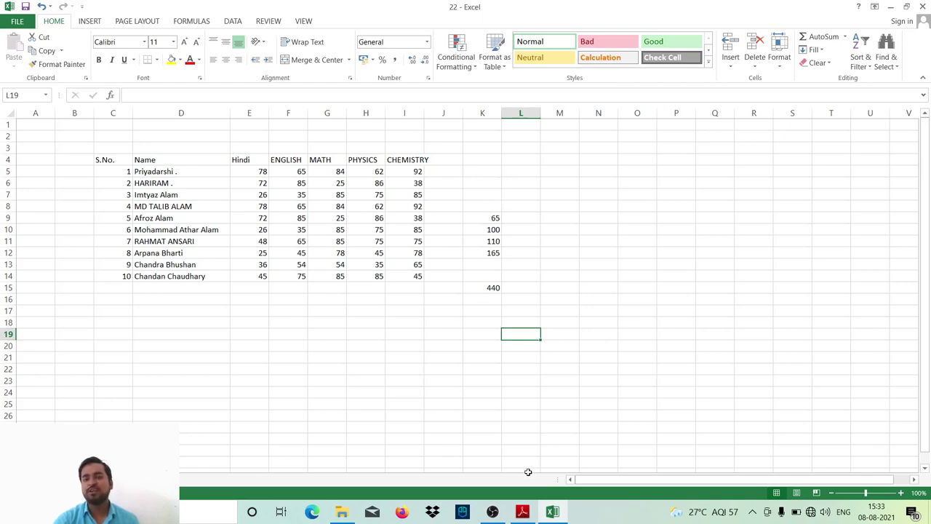
pyautogui.click(524, 512)
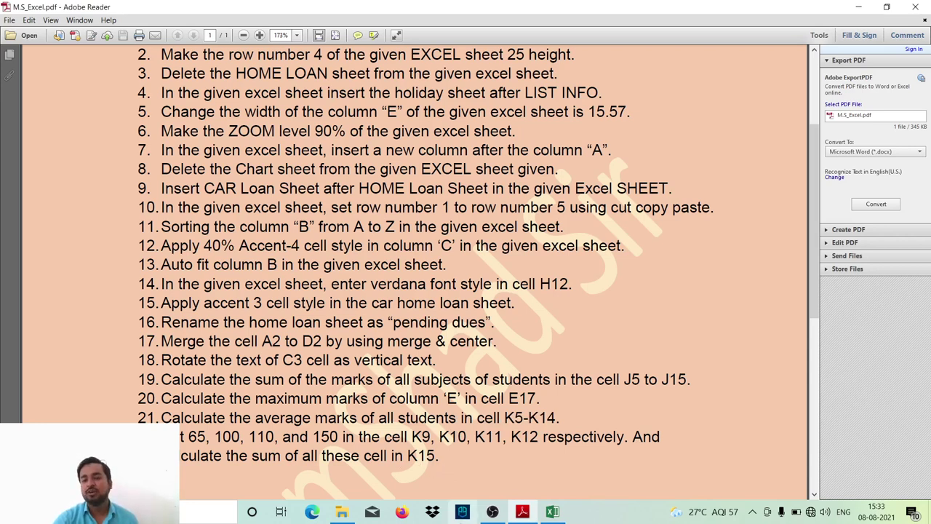
# - Switch back to workbook 22 and close it, bringing up the save-changes prompt for 22.xlsx
pyautogui.click(554, 512)
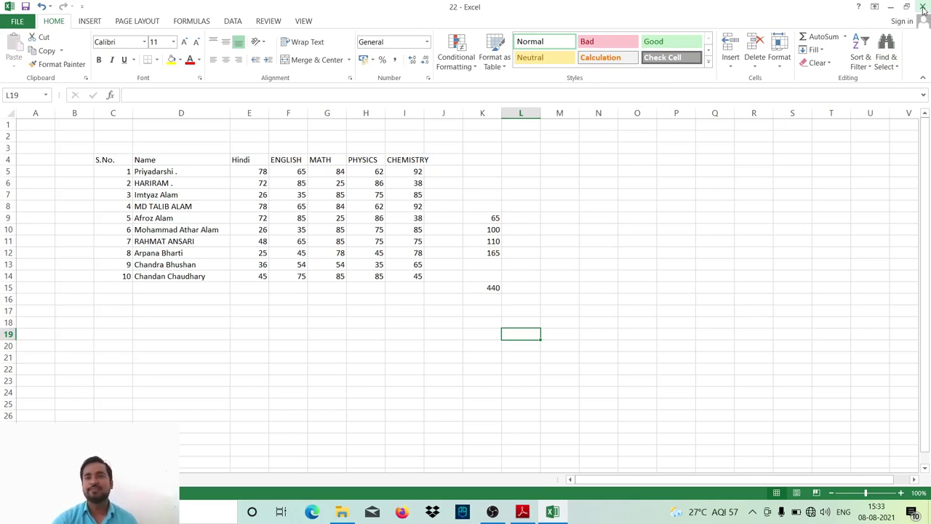
pyautogui.click(922, 7)
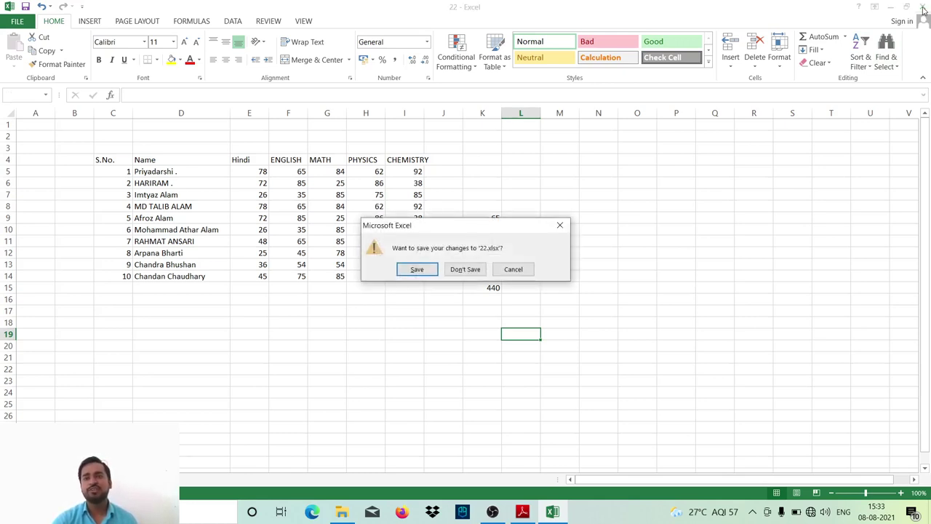